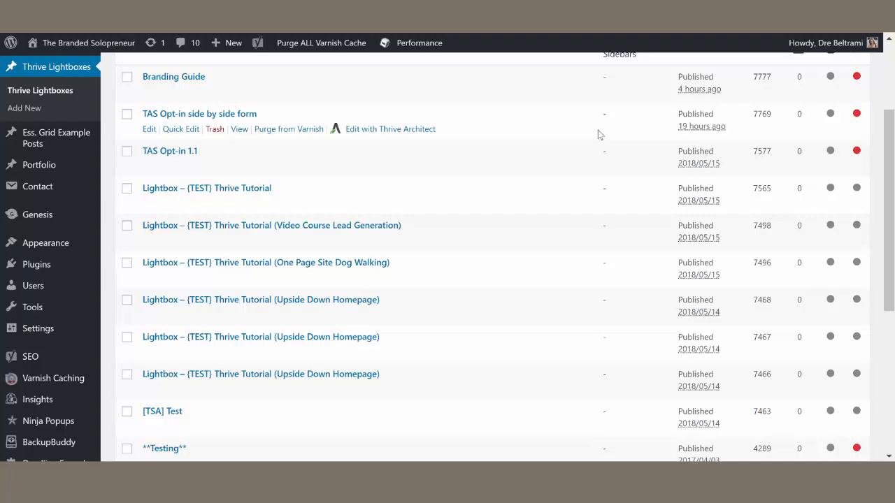
pyautogui.scroll(2, 559, 139)
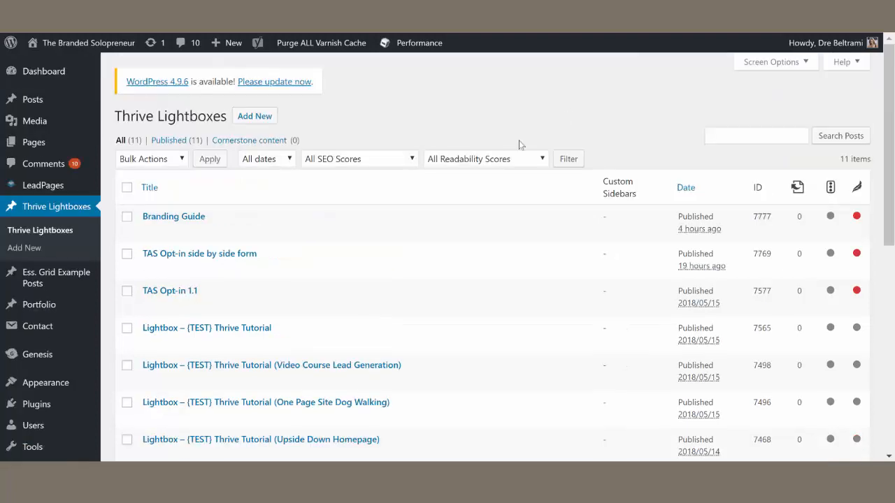
pyautogui.scroll(-2, 426, 198)
pyautogui.scroll(-1, 413, 217)
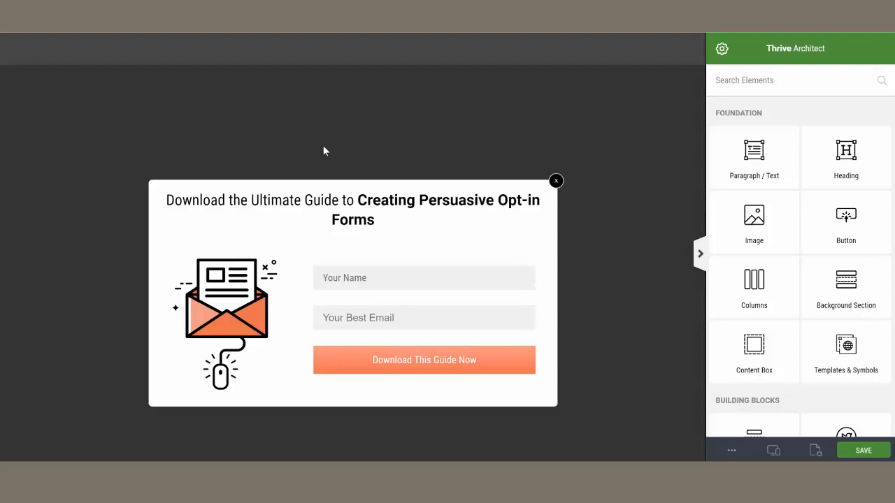
# - Start saving the lightbox's background section as a reusable template named "Lightbox default template"
pyautogui.click(313, 210)
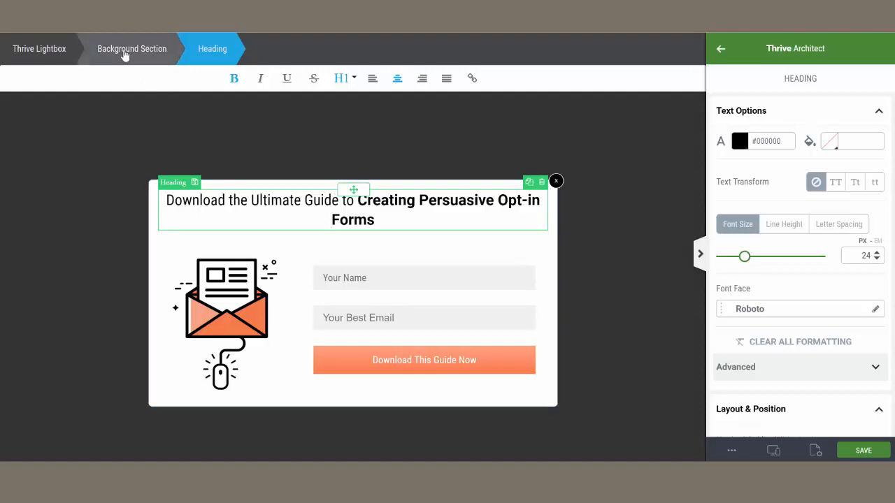
pyautogui.click(125, 56)
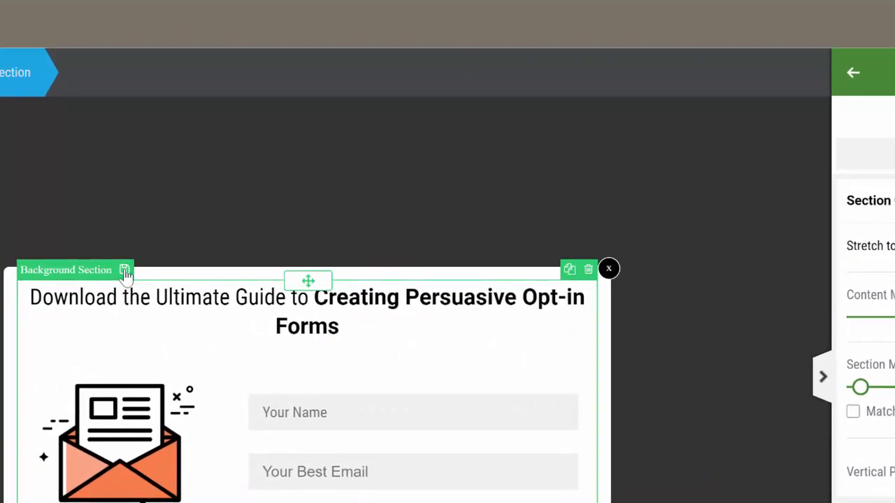
pyautogui.click(125, 272)
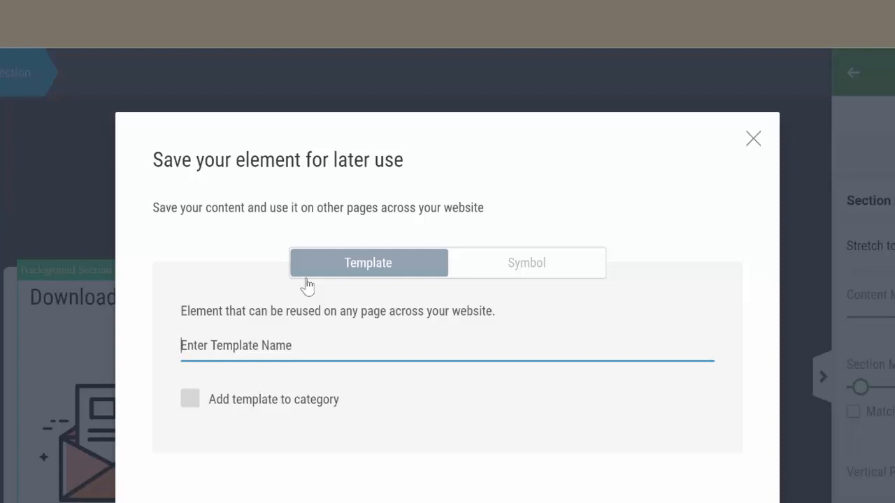
pyautogui.click(256, 351)
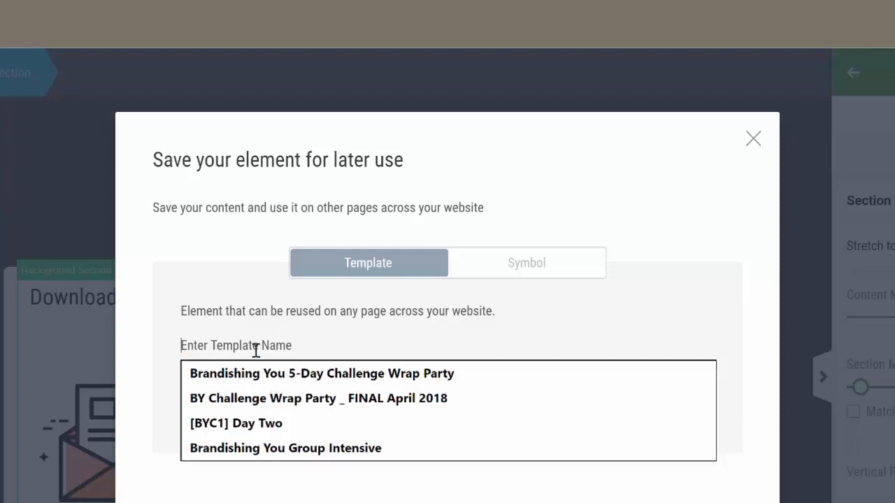
pyautogui.press('Escape')
pyautogui.write('Lightbox default template')
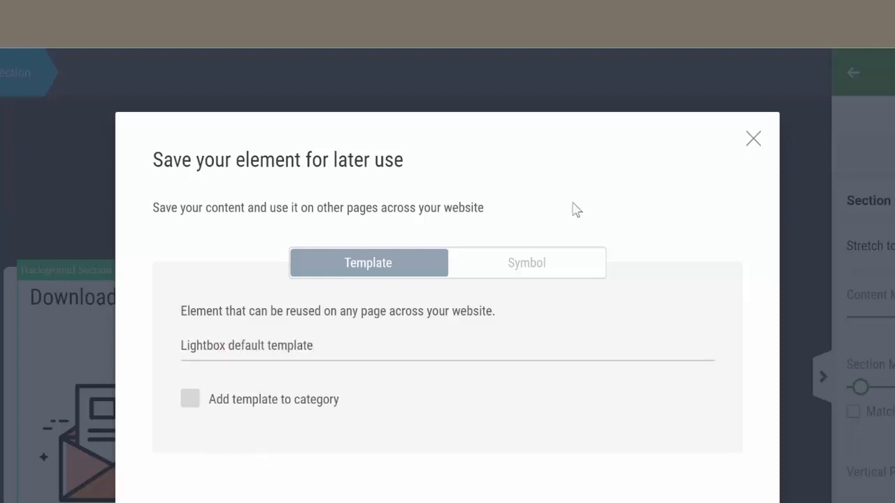
# - Add the template to the existing Lightbox category and save it
pyautogui.click(189, 404)
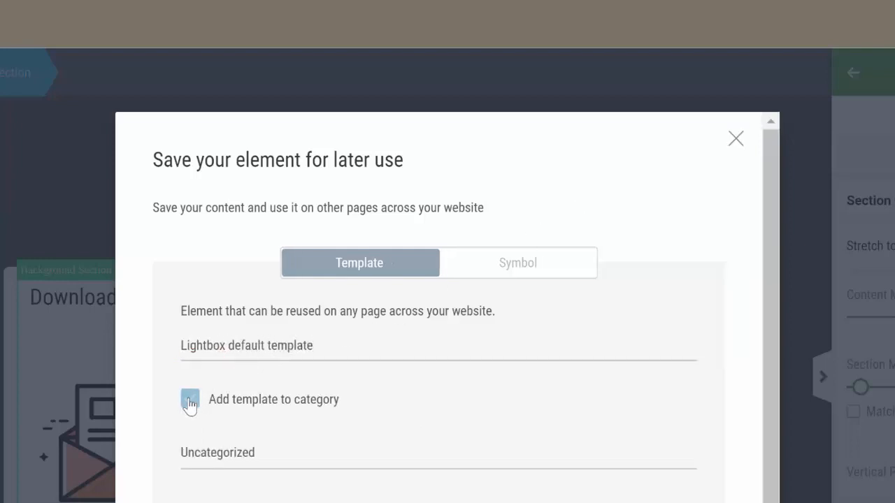
pyautogui.click(232, 454)
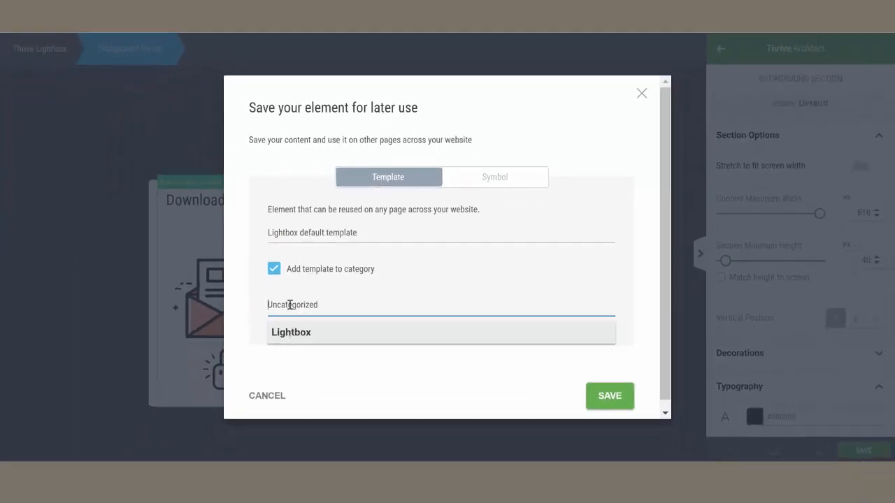
pyautogui.write('Brand')
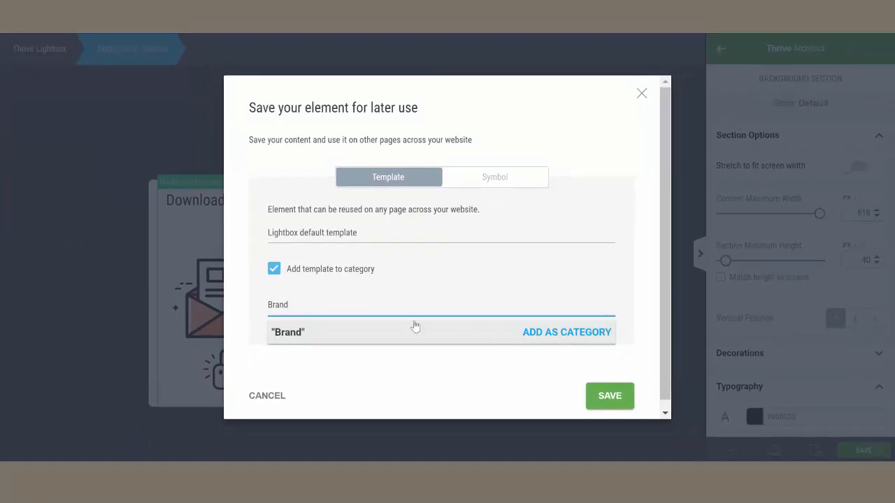
pyautogui.moveTo(326, 304); pyautogui.dragTo(251, 304)
pyautogui.write('Lightb')
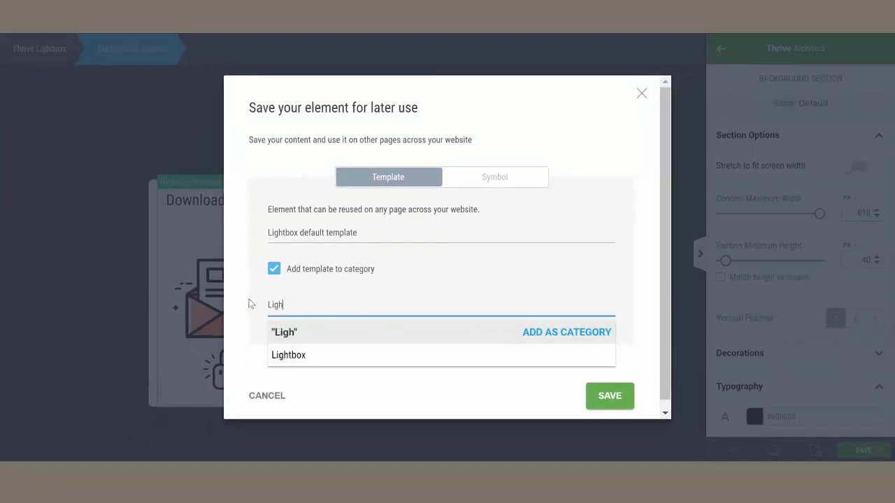
pyautogui.click(291, 356)
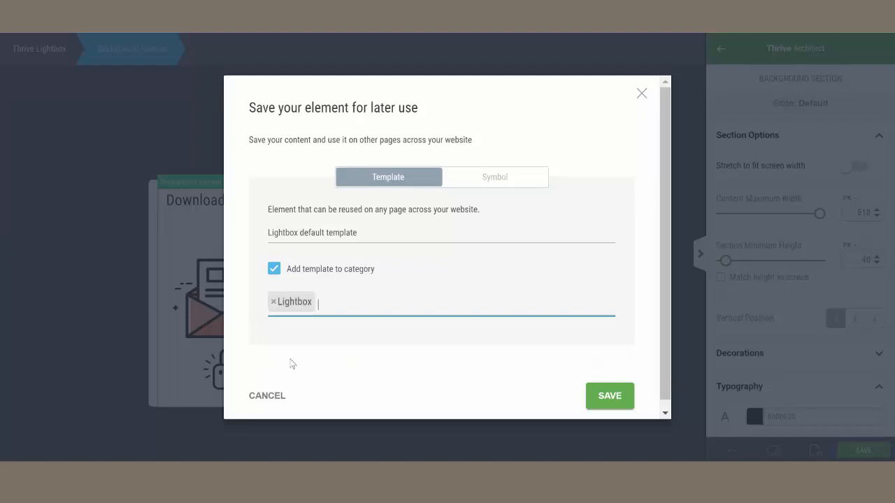
pyautogui.click(610, 396)
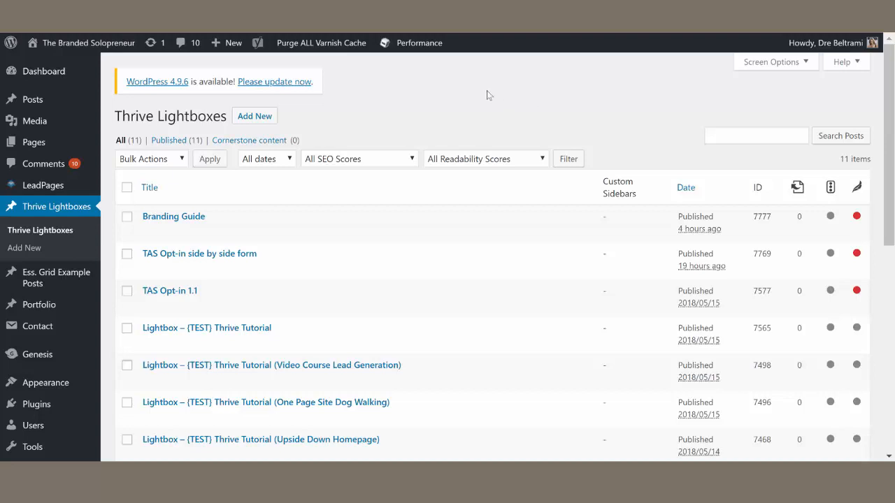
# - Create a new Thrive Lightbox titled "Branding Guide" and publish it
pyautogui.click(255, 116)
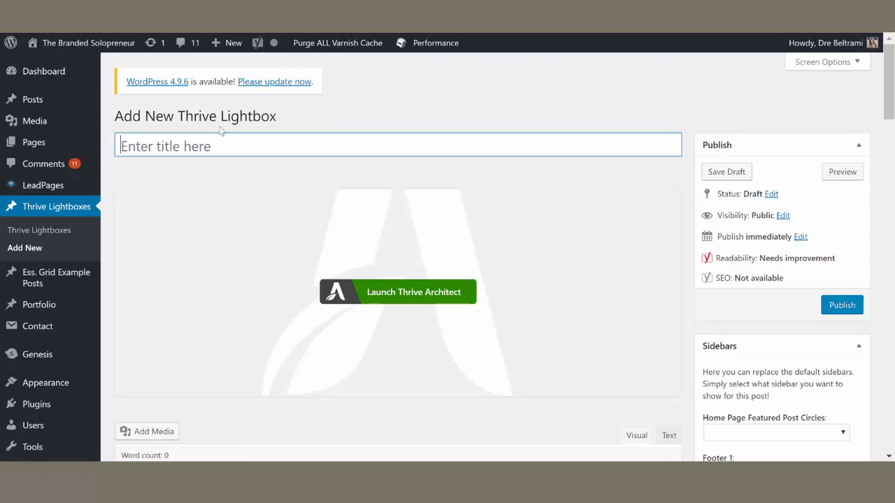
pyautogui.click(199, 147)
pyautogui.write('Branding Guide')
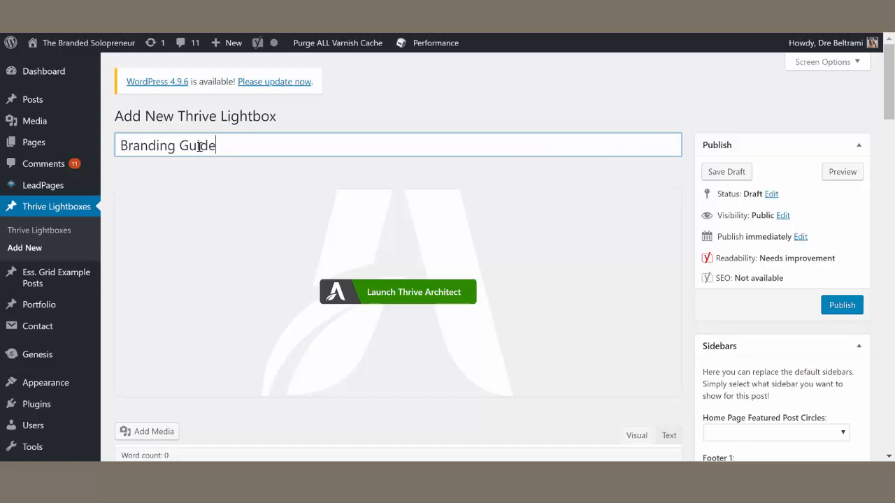
pyautogui.click(841, 305)
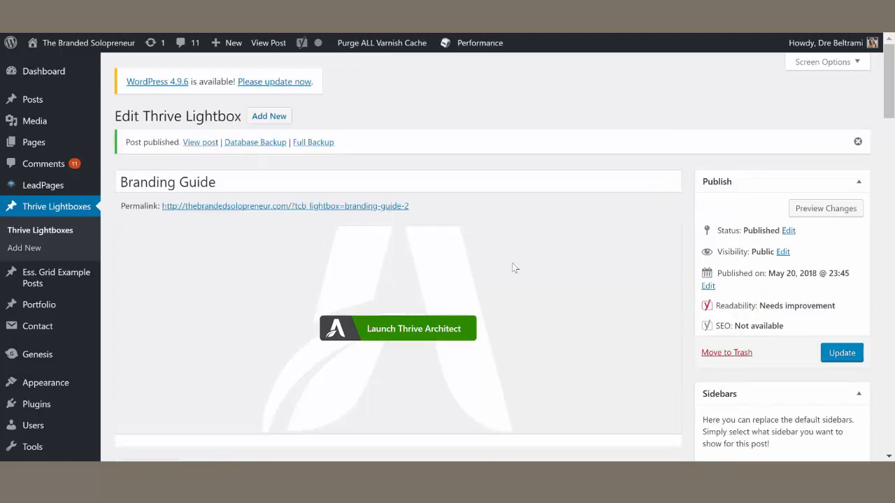
# - Edit the new lightbox in Thrive Architect and insert the saved "Lightbox default template" into it
pyautogui.click(448, 330)
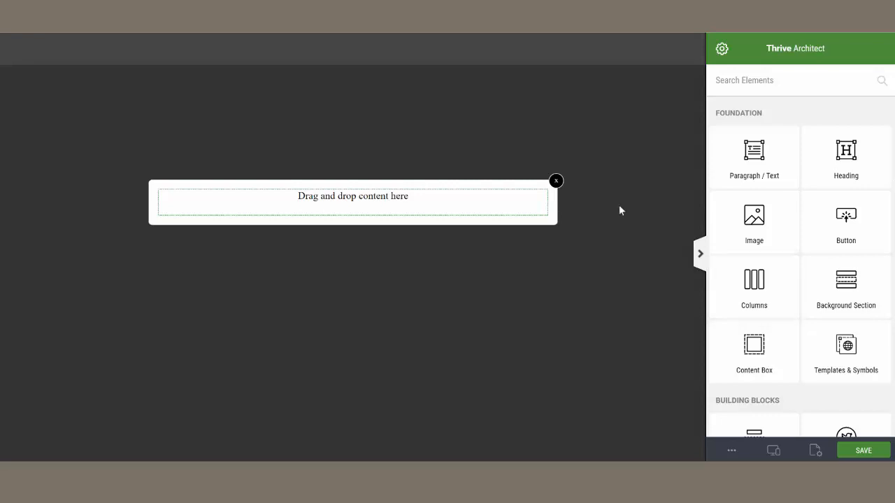
pyautogui.click(837, 352)
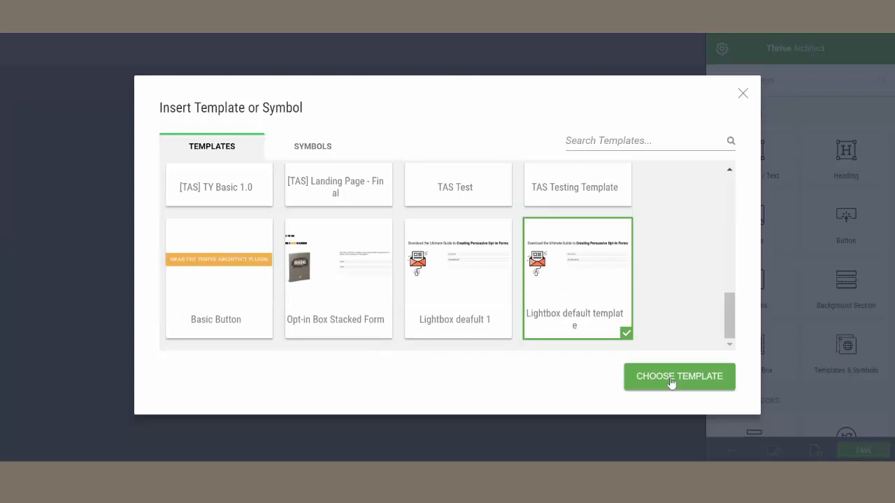
pyautogui.click(671, 377)
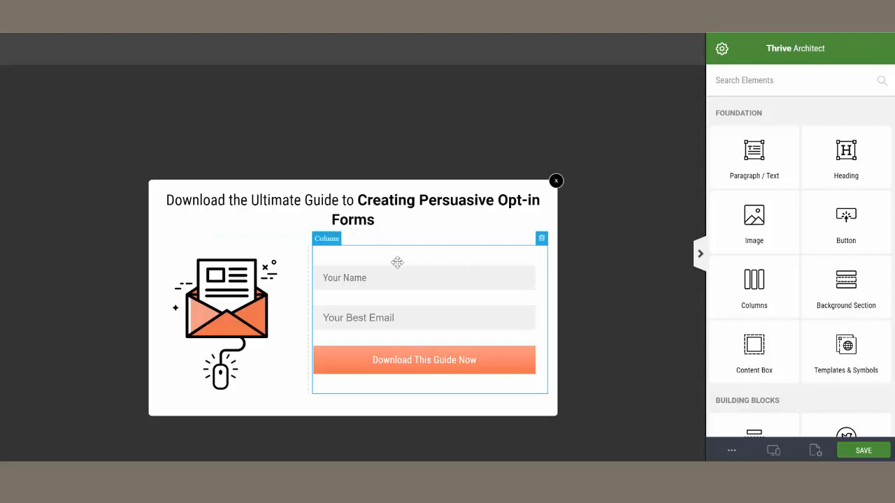
# - Change the heading to "Grab the Quick & Dirty Guide to Branding for Solopreneurs", rebrand the image and button in the lightbox, and save it
pyautogui.click(326, 201)
pyautogui.tripleClick(323, 200)
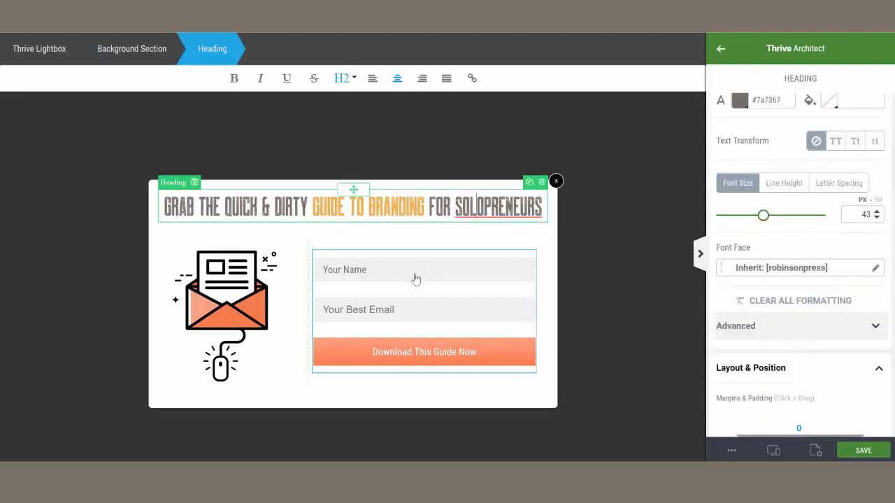
pyautogui.click(416, 279)
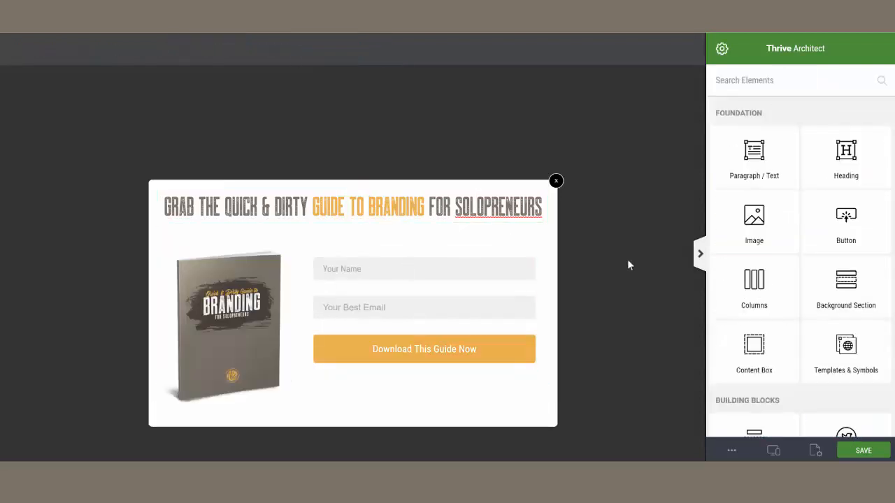
pyautogui.click(864, 452)
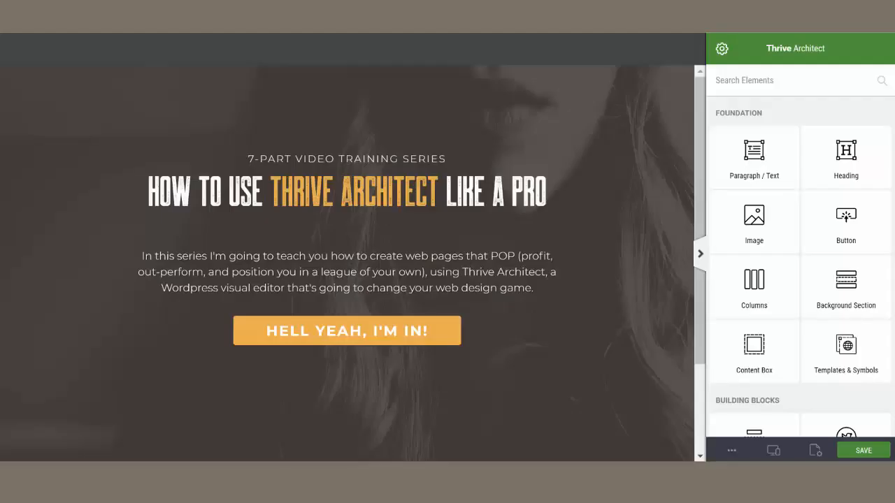
# - Set the landing page's "Hell yeah, I'm in!" button to open the Branding Guide lightbox on click, with no animation
pyautogui.click(455, 325)
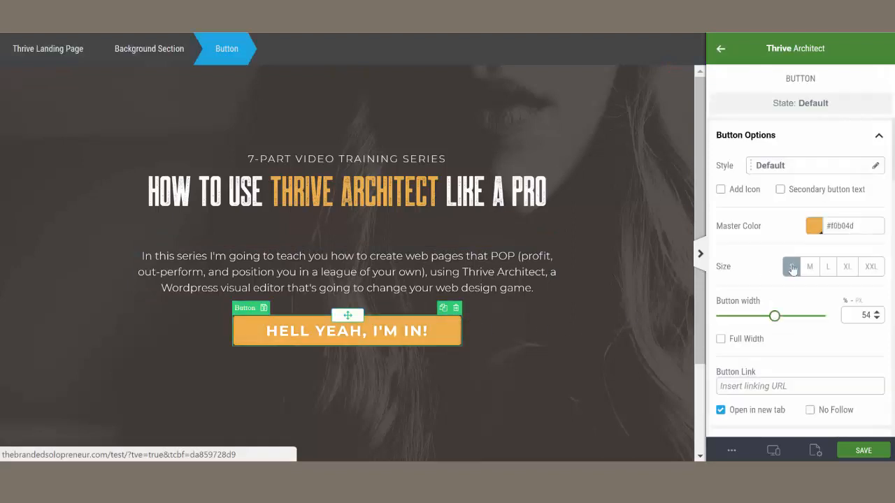
pyautogui.scroll(-3, 794, 252)
pyautogui.scroll(-8, 794, 252)
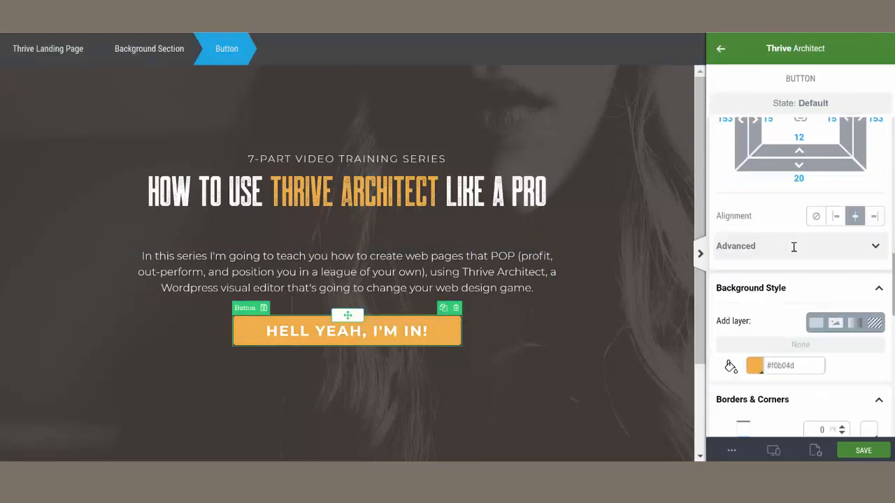
pyautogui.scroll(-5, 794, 248)
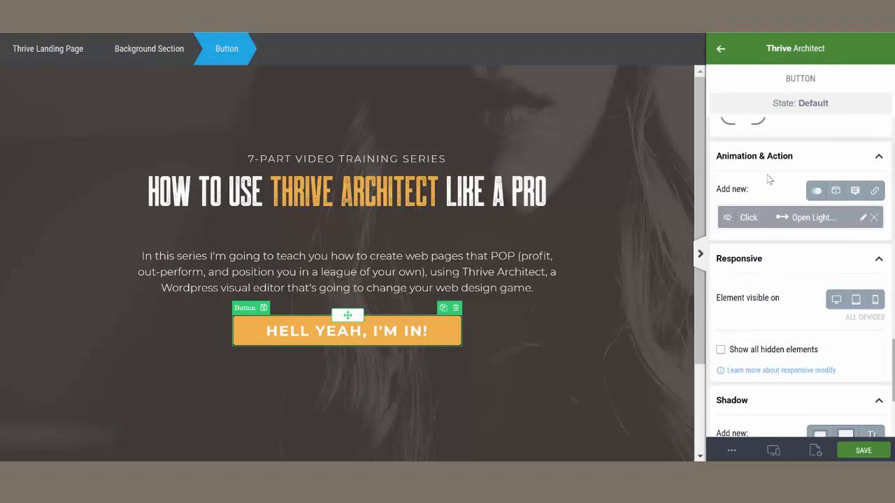
pyautogui.click(863, 219)
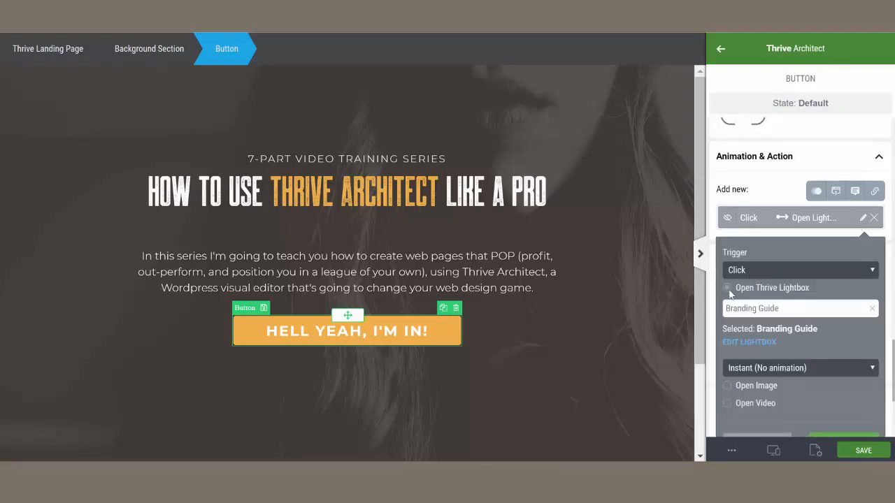
pyautogui.click(872, 311)
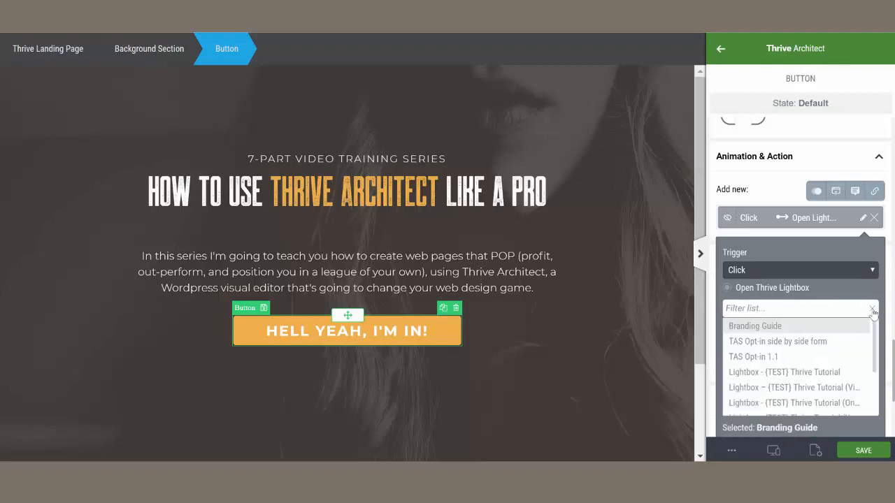
pyautogui.click(772, 327)
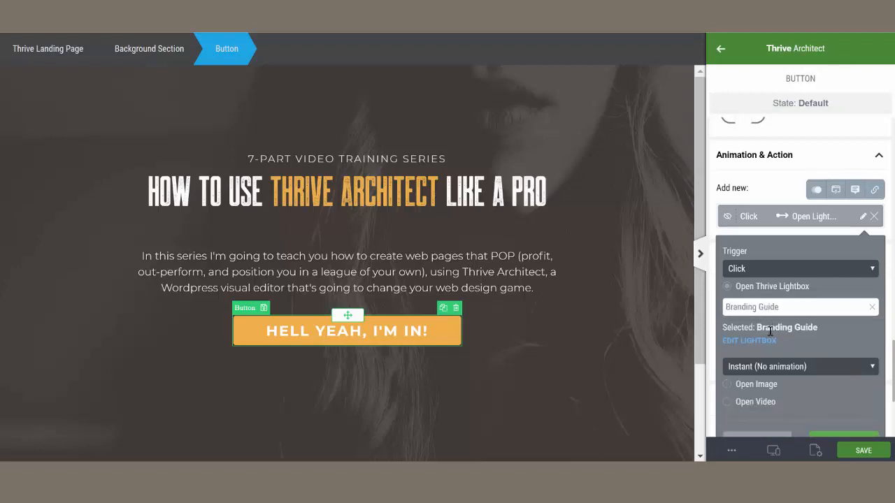
pyautogui.scroll(-1, 772, 334)
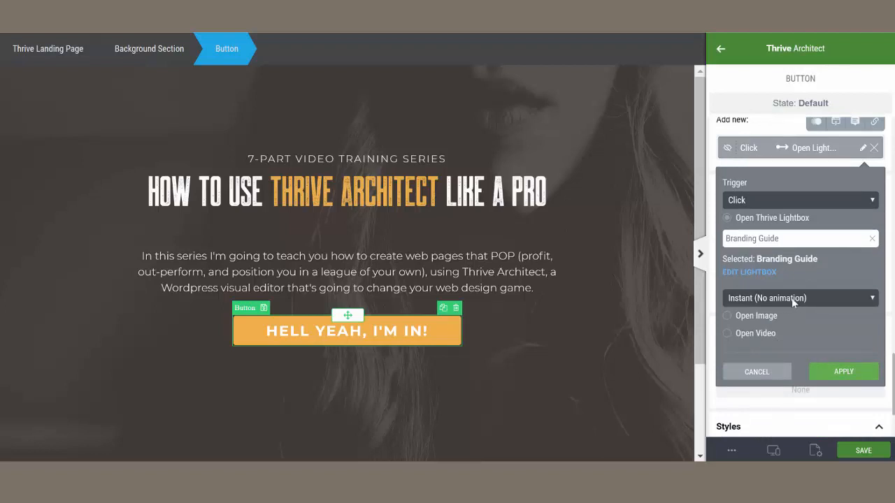
pyautogui.click(830, 376)
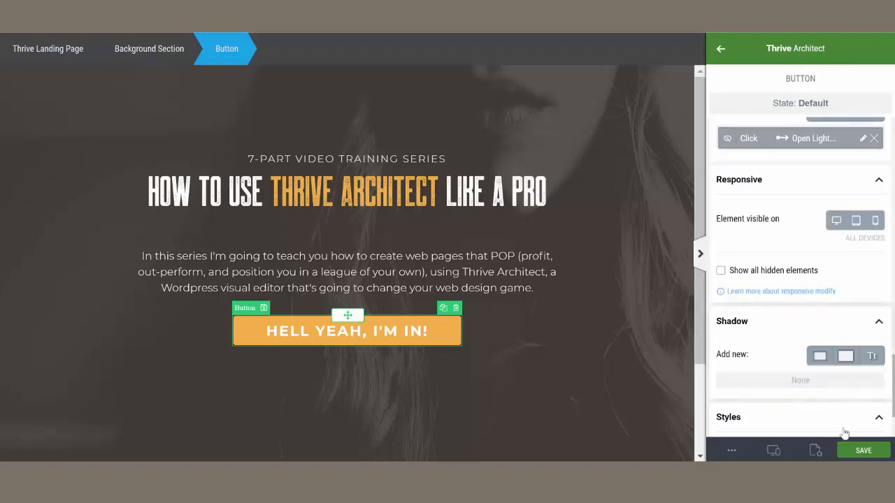
# - Save the landing page and test its "Hell yeah, I'm in!" button on the live page
pyautogui.click(854, 451)
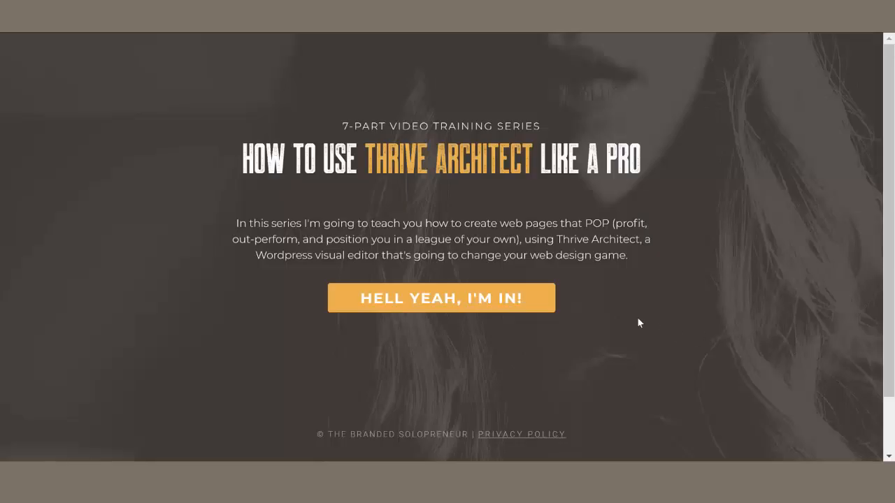
pyautogui.click(544, 298)
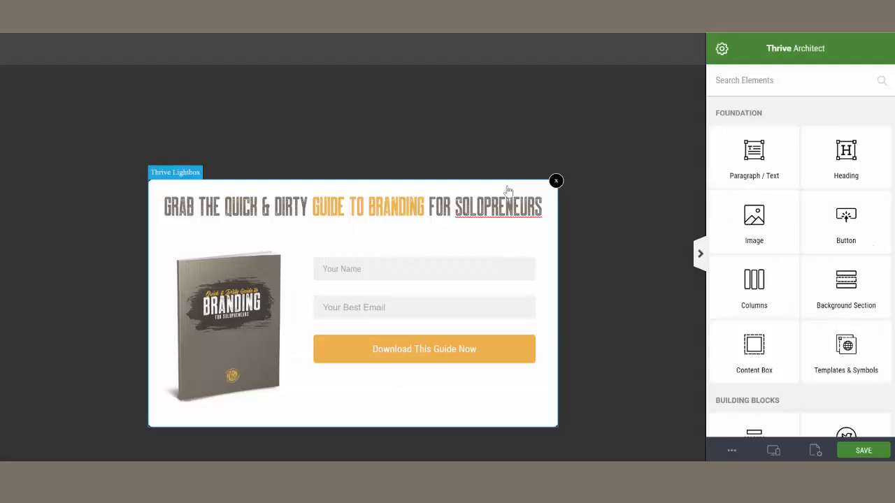
# - Set the close icon's background colour of the Branding Guide lightbox to the brand's grey-brown, #7a7367
pyautogui.click(508, 191)
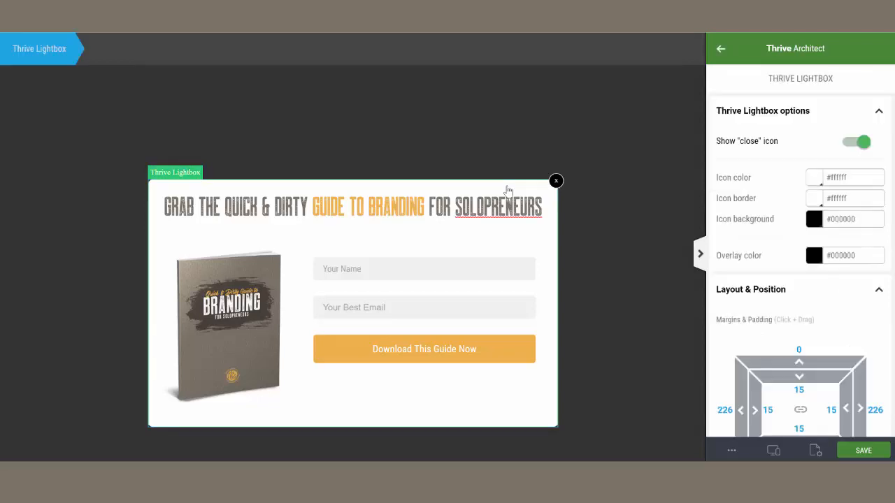
pyautogui.click(389, 202)
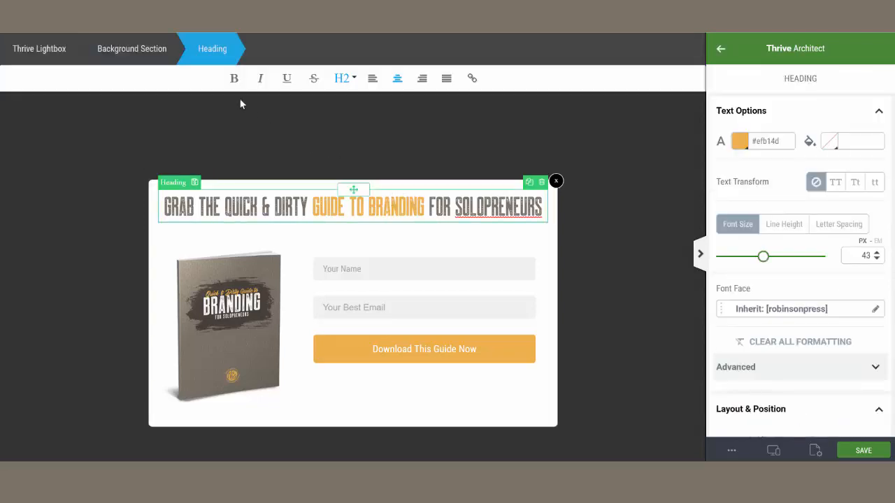
pyautogui.click(22, 55)
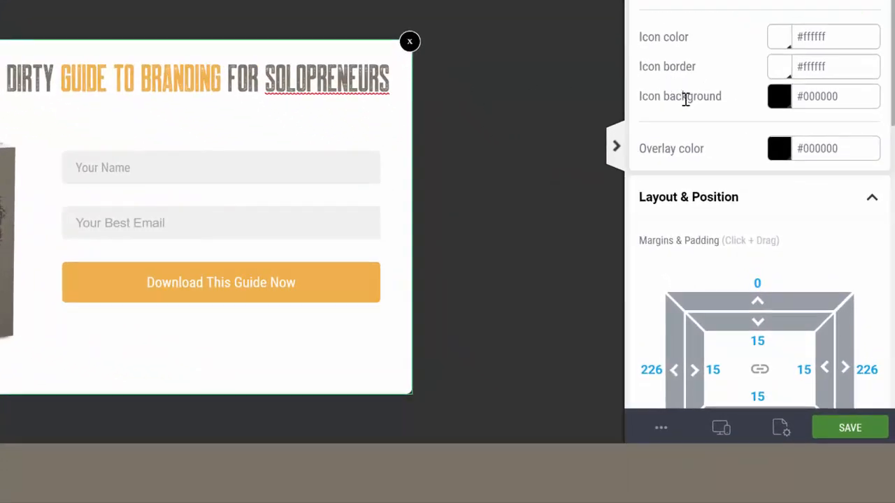
pyautogui.click(779, 98)
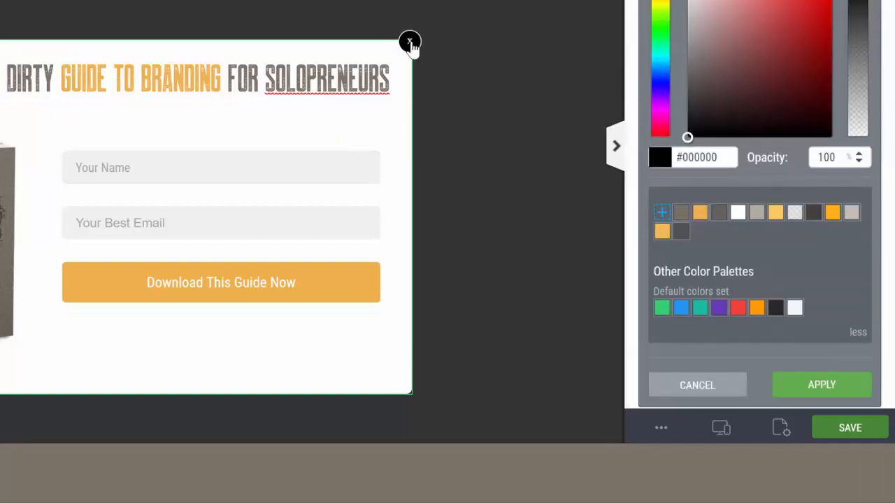
pyautogui.click(685, 216)
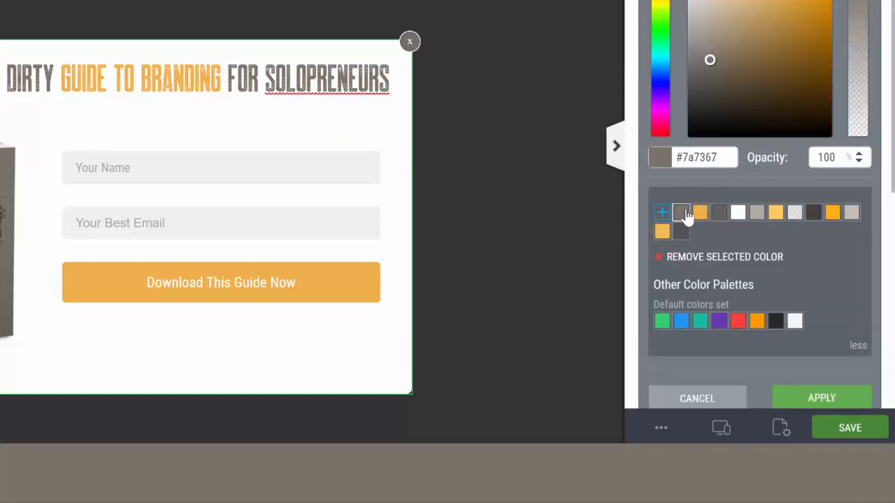
pyautogui.click(824, 401)
pyautogui.scroll(3, 757, 76)
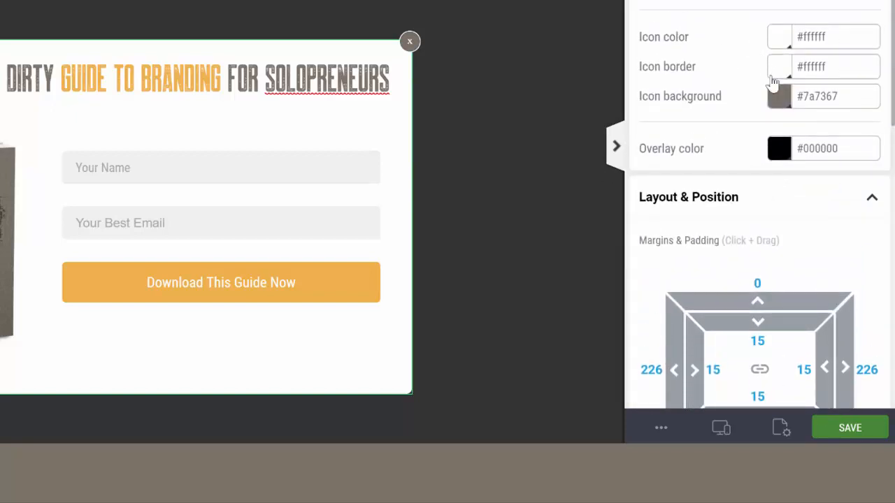
pyautogui.click(779, 40)
pyautogui.click(700, 211)
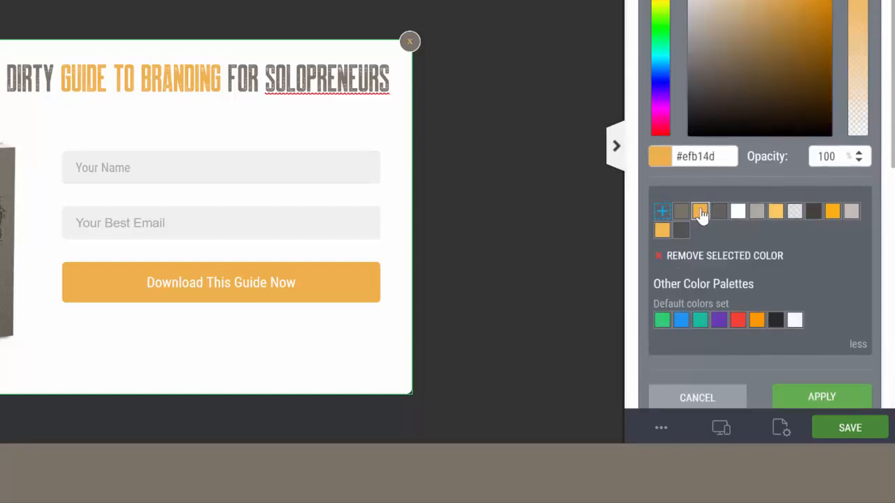
pyautogui.click(701, 398)
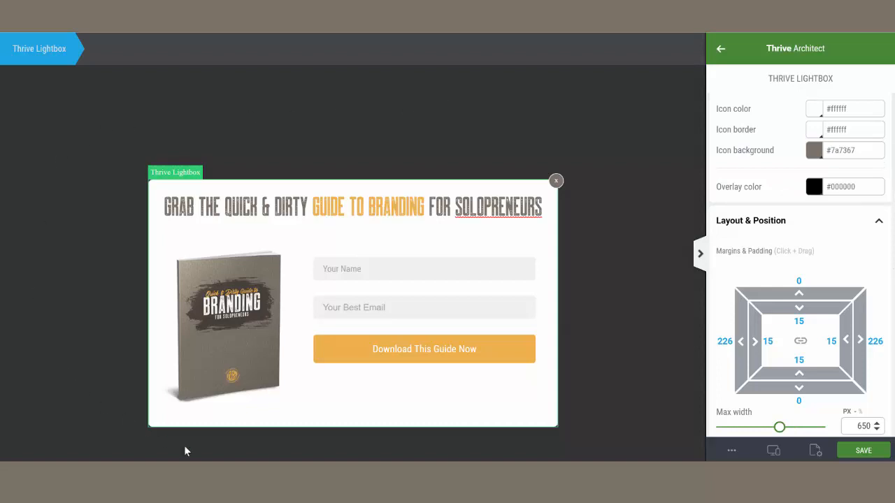
# - Set the lightbox's overlay colour to the brand orange, #efb14d, and save the lightbox
pyautogui.click(813, 187)
pyautogui.click(759, 300)
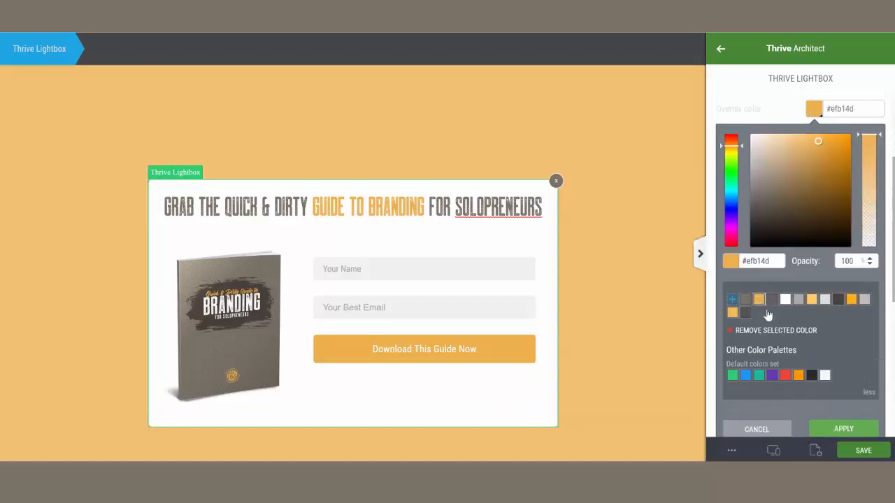
pyautogui.click(829, 425)
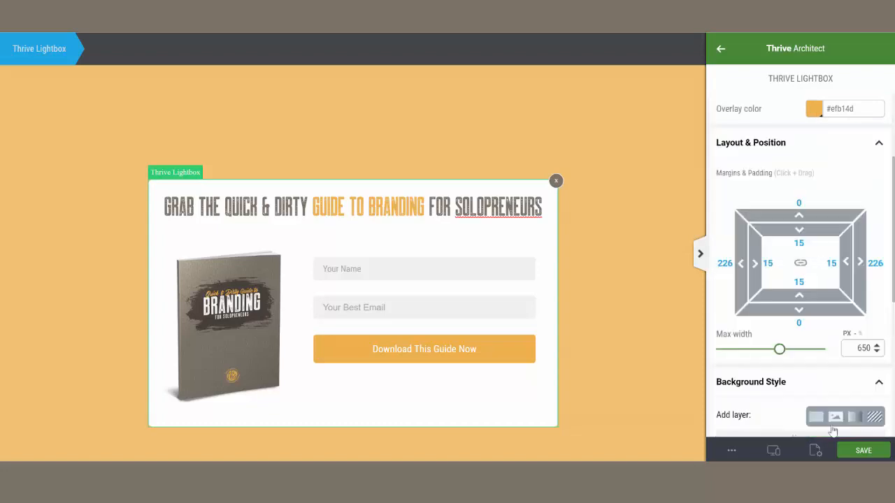
pyautogui.click(870, 450)
# - Set the lightbox's overlay colour to the light grey palette colour, #b0aaa1
pyautogui.click(814, 109)
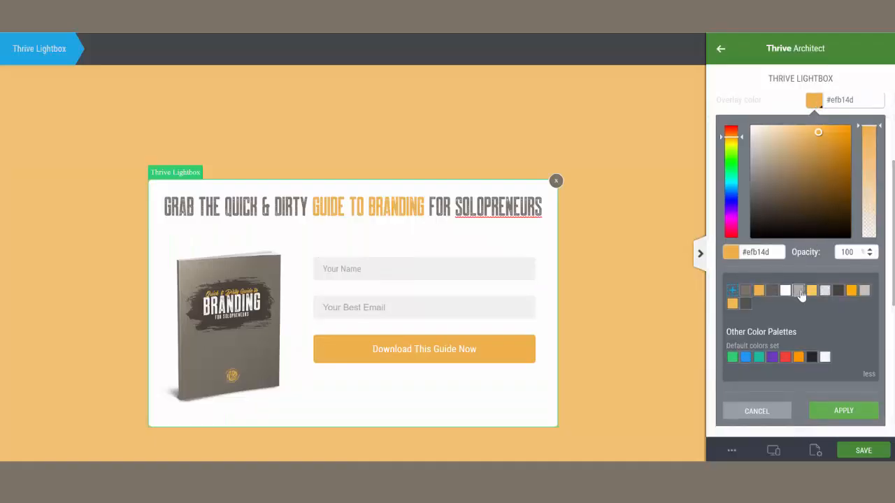
pyautogui.click(799, 290)
pyautogui.click(834, 422)
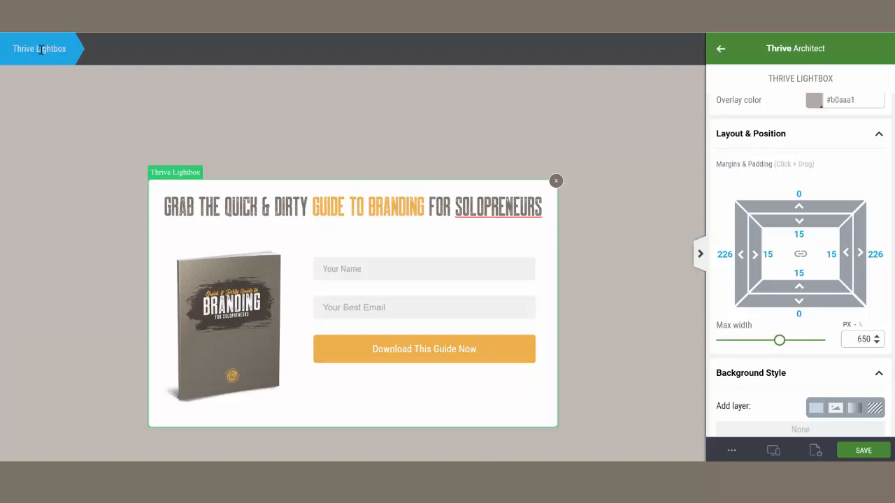
pyautogui.scroll(-2, 811, 182)
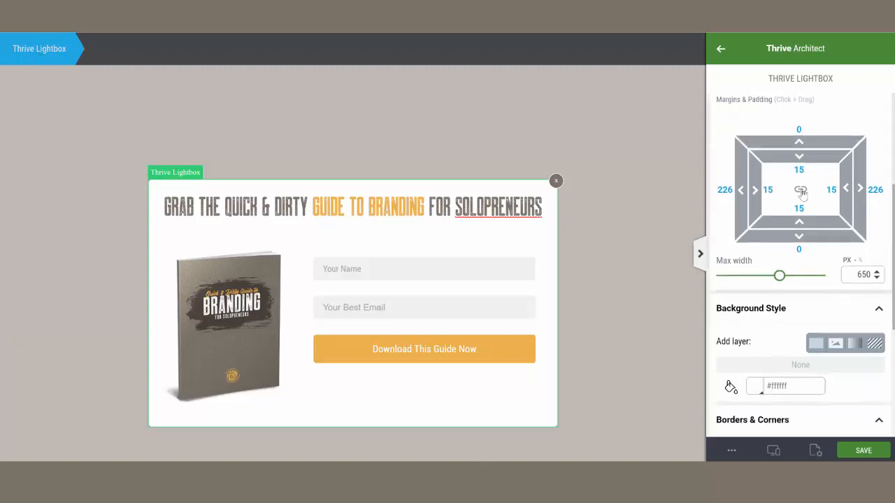
pyautogui.scroll(-1, 803, 193)
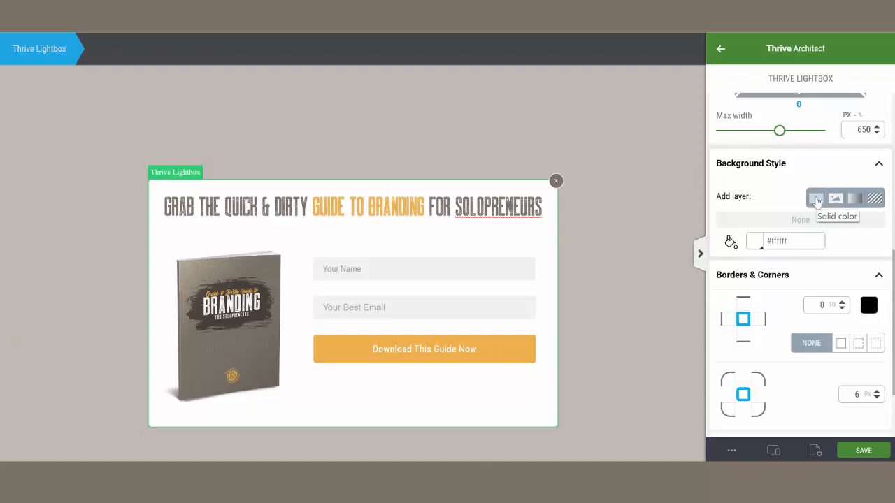
pyautogui.click(817, 200)
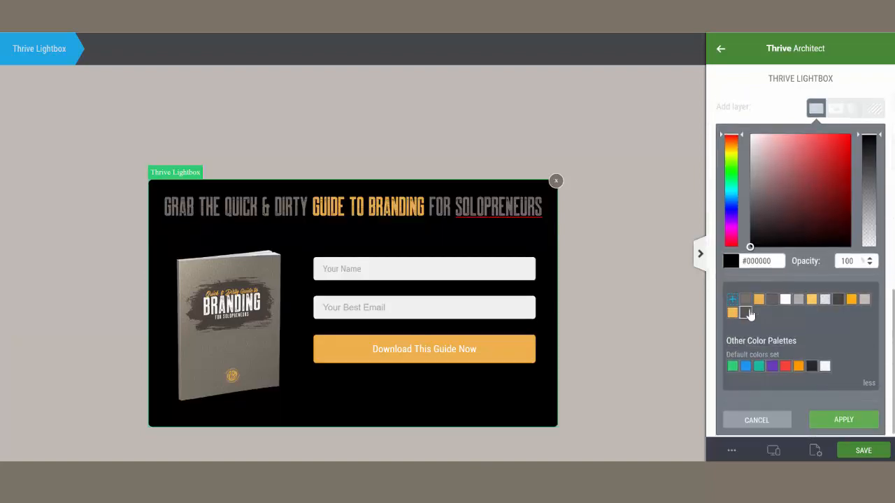
pyautogui.click(760, 299)
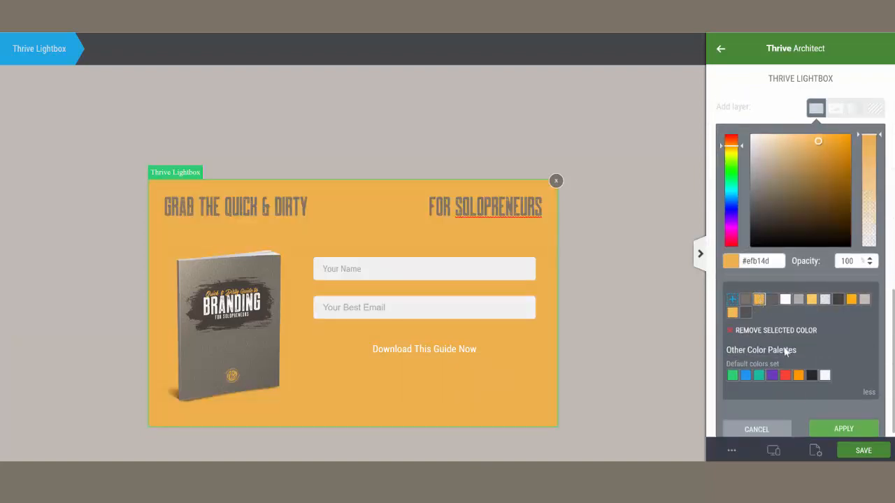
pyautogui.click(772, 431)
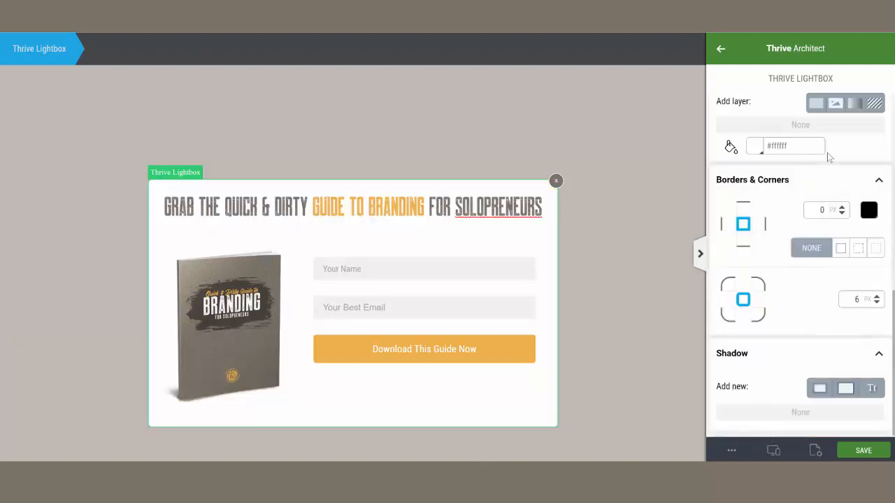
# - Add the Page-bg image from the media library as the lightbox's background layer, displayed as Stretch
pyautogui.click(838, 103)
pyautogui.click(753, 154)
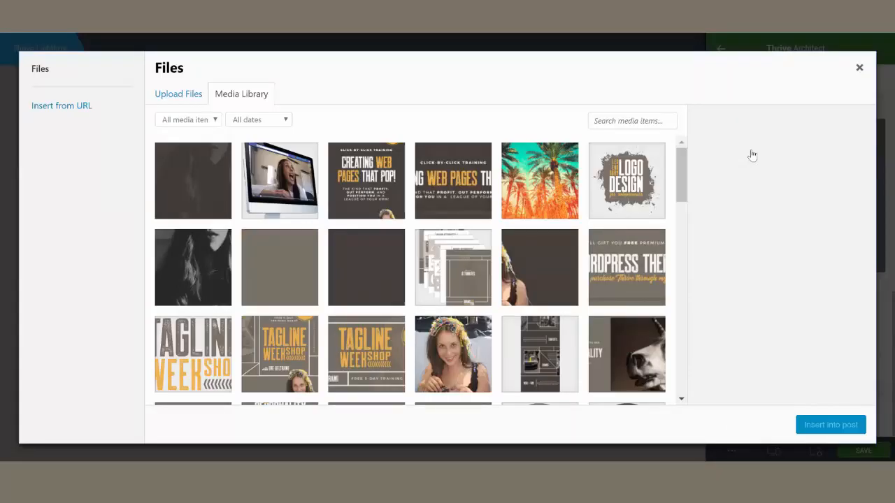
pyautogui.click(357, 279)
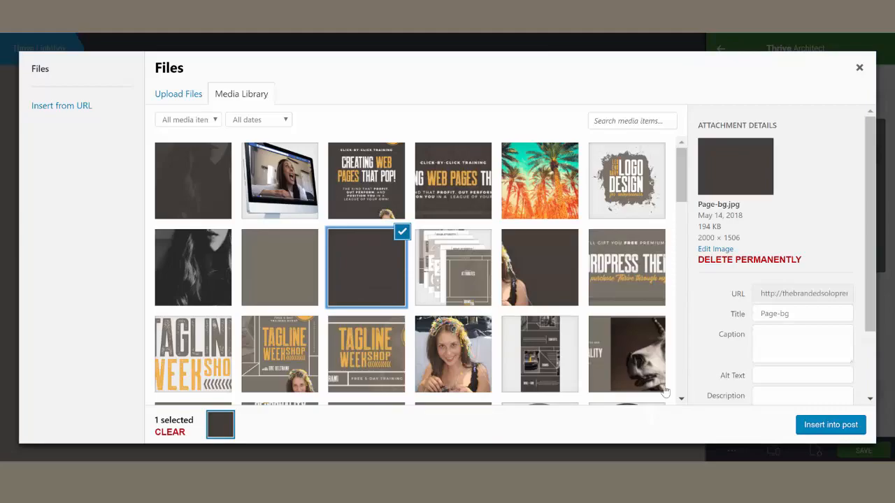
pyautogui.click(815, 427)
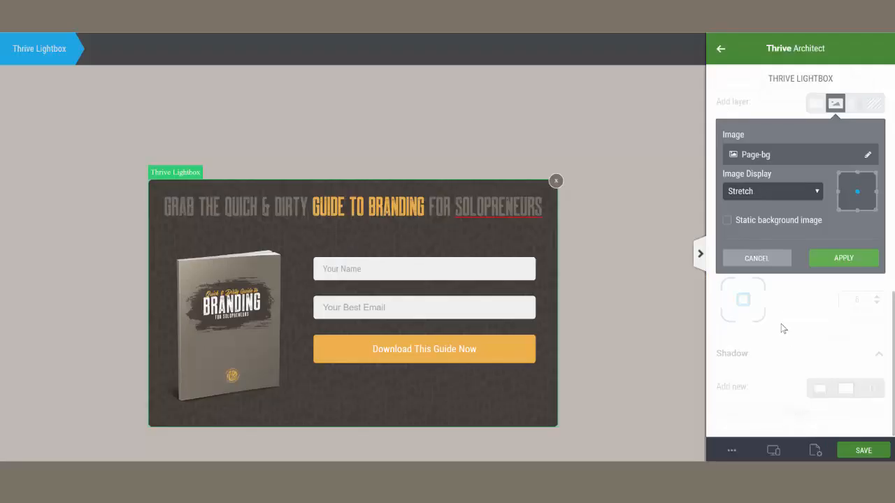
pyautogui.click(835, 260)
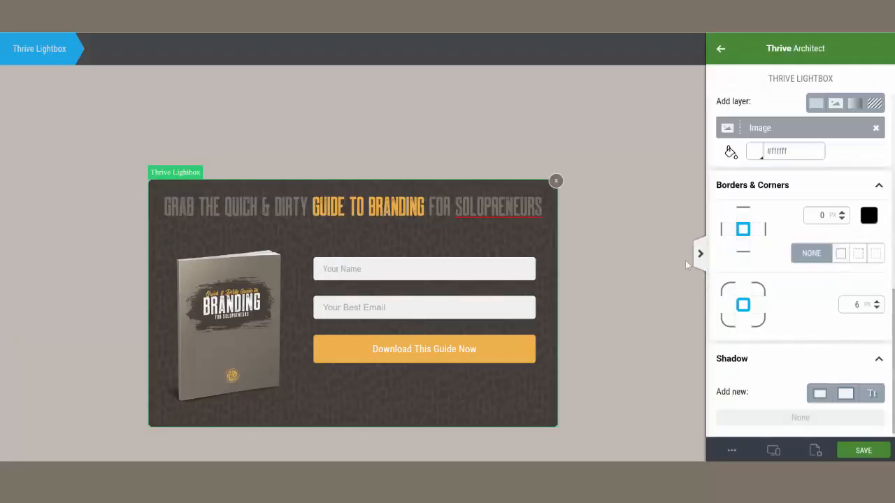
# - Add a small centred white heading reading "GRAB YOUR COPY OF" above the lightbox's main heading
pyautogui.click(721, 49)
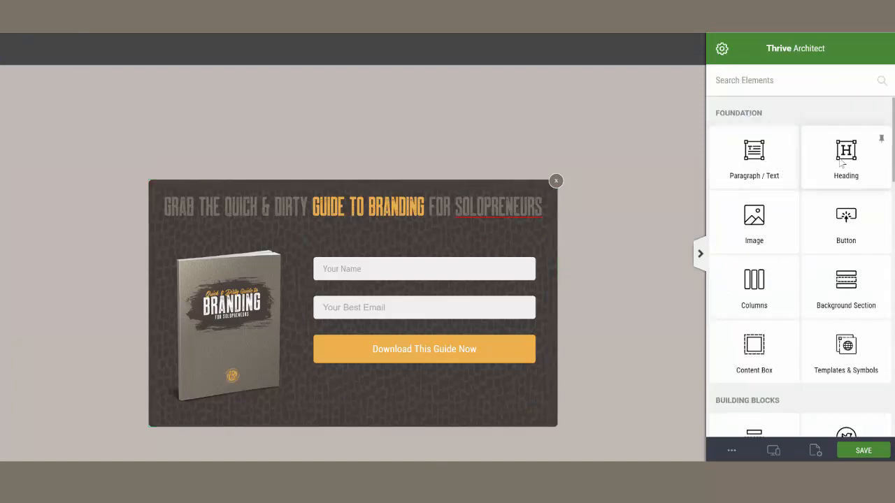
pyautogui.moveTo(842, 160)
pyautogui.mouseDown()
pyautogui.moveTo(552, 202)
pyautogui.moveTo(428, 189)
pyautogui.mouseUp()
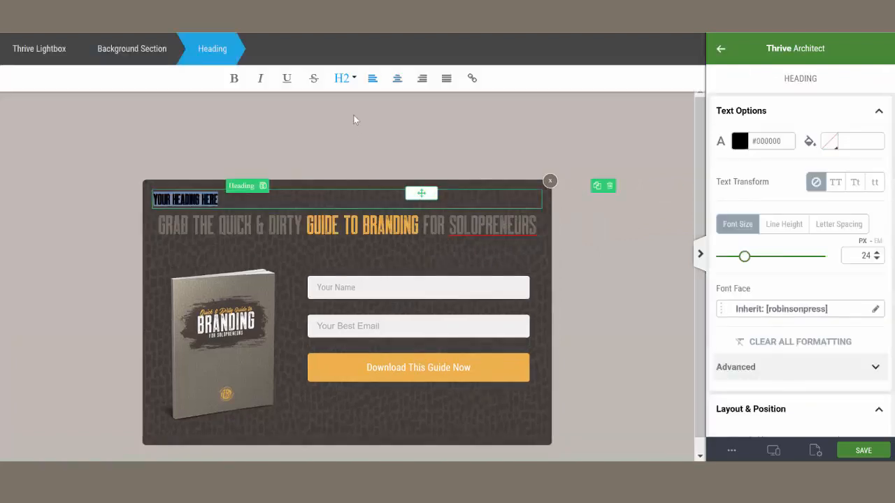
pyautogui.write('GRAB YOUR COPY OF')
# - Delete "Grab" from the main heading and recolour "The Quick & Dirty" and "for Solopreneurs" white
pyautogui.click(300, 221)
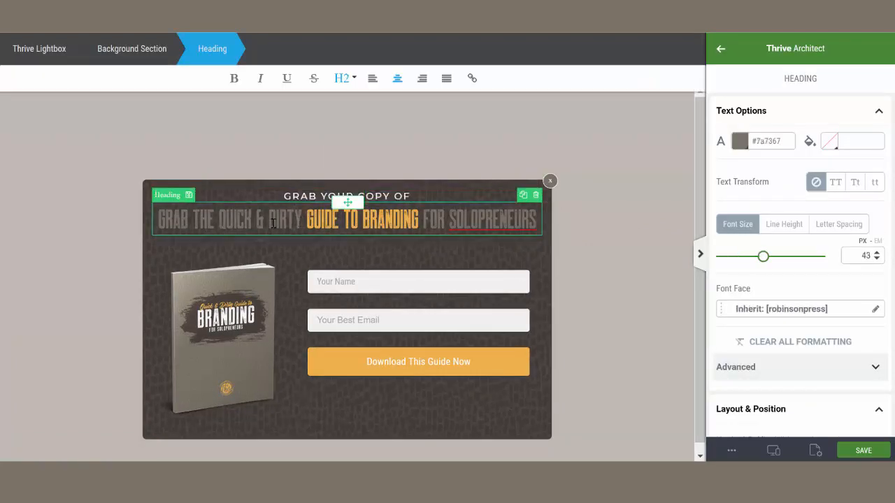
pyautogui.moveTo(193, 221); pyautogui.dragTo(155, 221)
pyautogui.press('BackSpace')
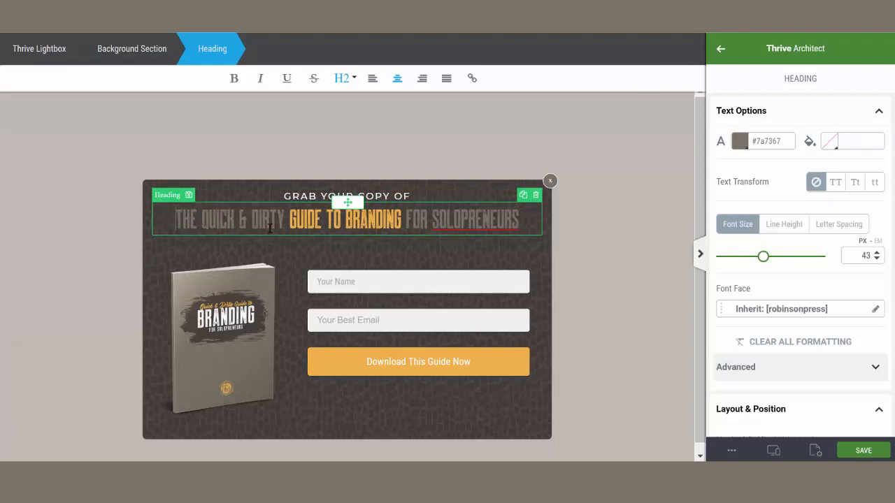
pyautogui.moveTo(175, 219); pyautogui.dragTo(286, 220)
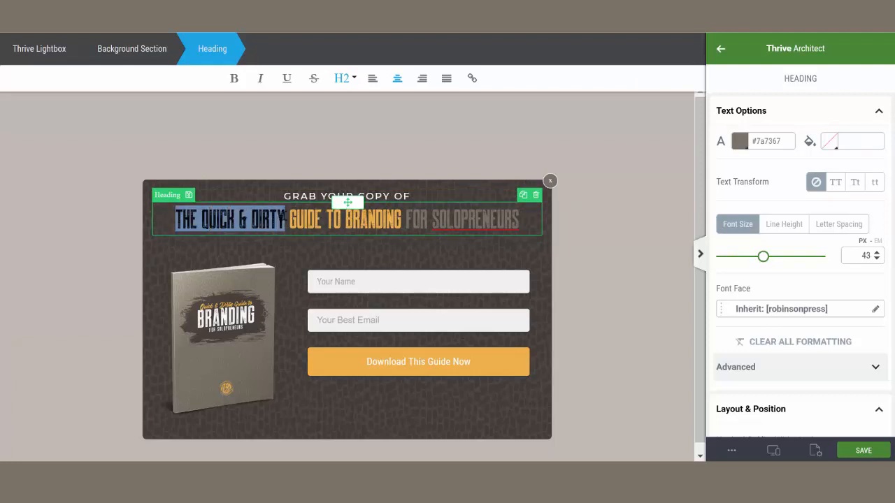
pyautogui.click(740, 143)
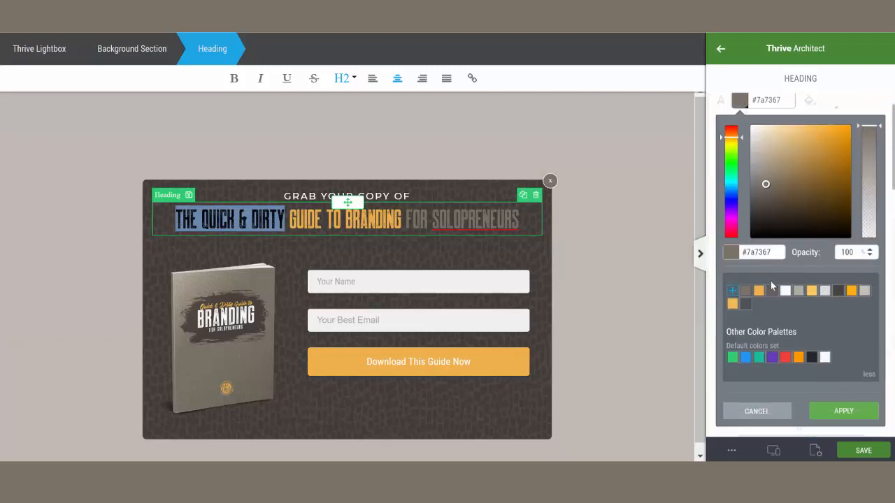
pyautogui.click(785, 290)
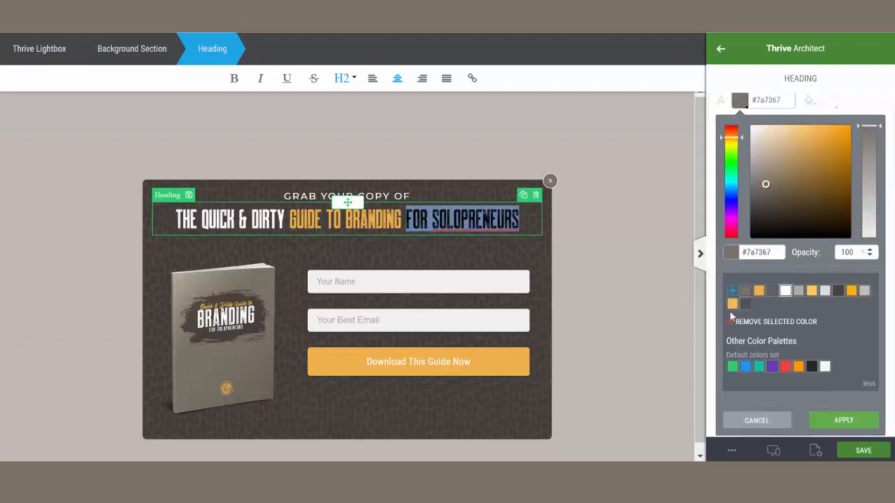
pyautogui.click(785, 290)
pyautogui.click(641, 217)
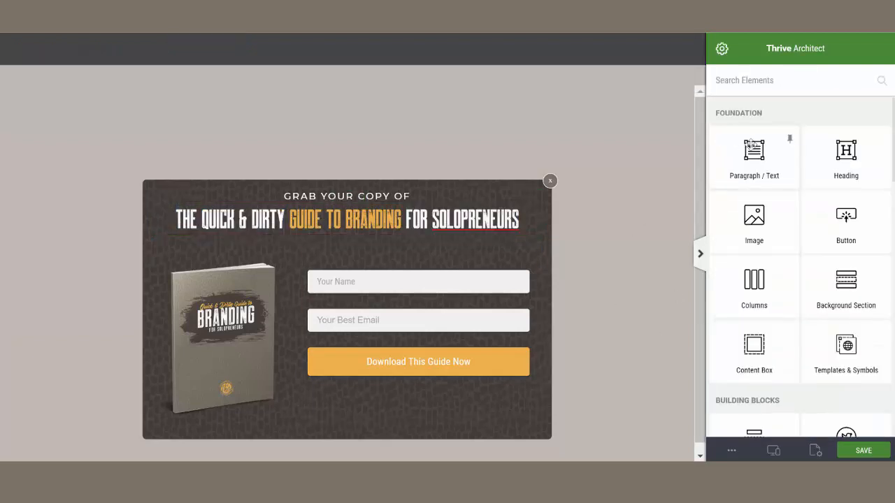
# - Add a centred white paragraph below the heading: "This guide will help you gather, prepare and assemble the ingredients you need to create a unique AF brand identity!"
pyautogui.moveTo(751, 150); pyautogui.dragTo(463, 233)
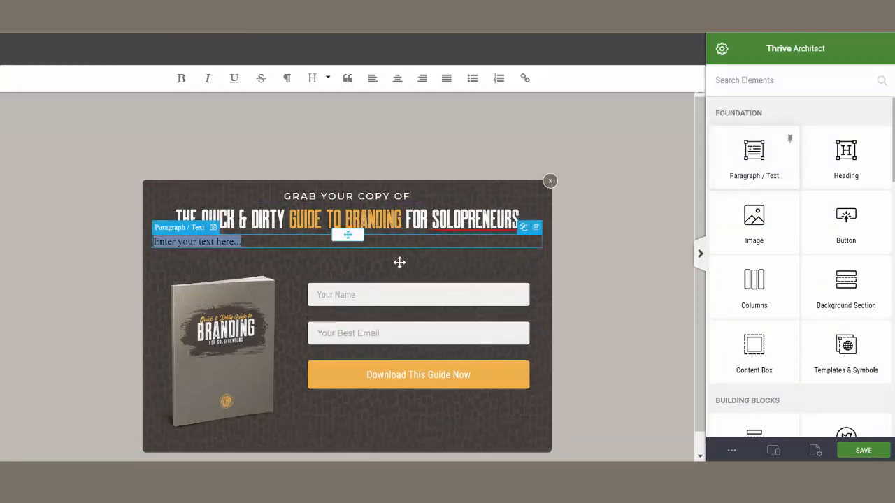
pyautogui.hotkey('ctrl', 'v')
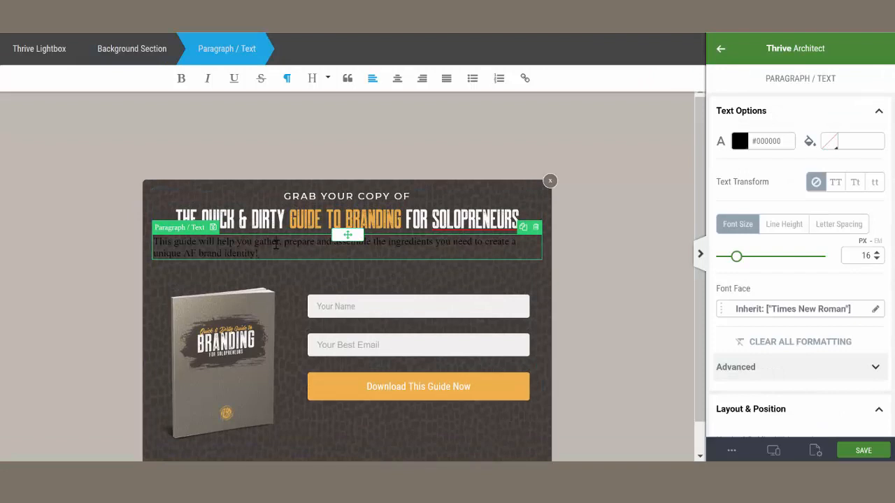
pyautogui.click(397, 78)
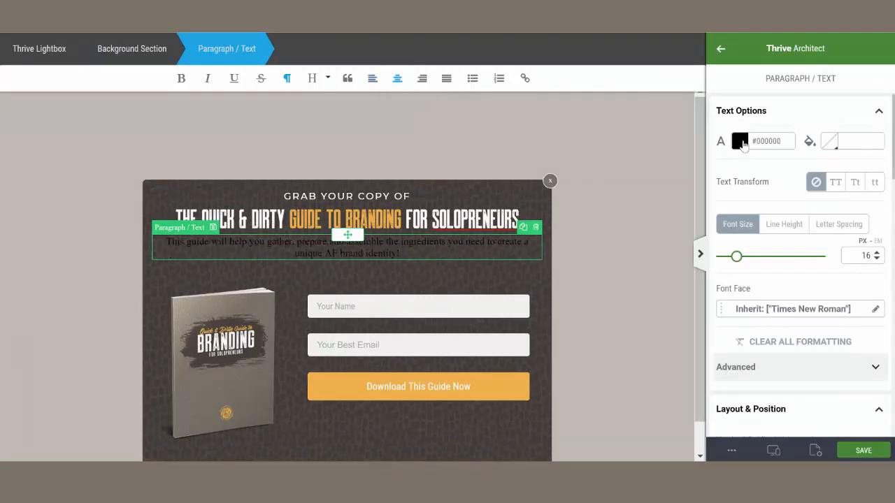
pyautogui.click(740, 141)
pyautogui.click(785, 292)
pyautogui.click(848, 414)
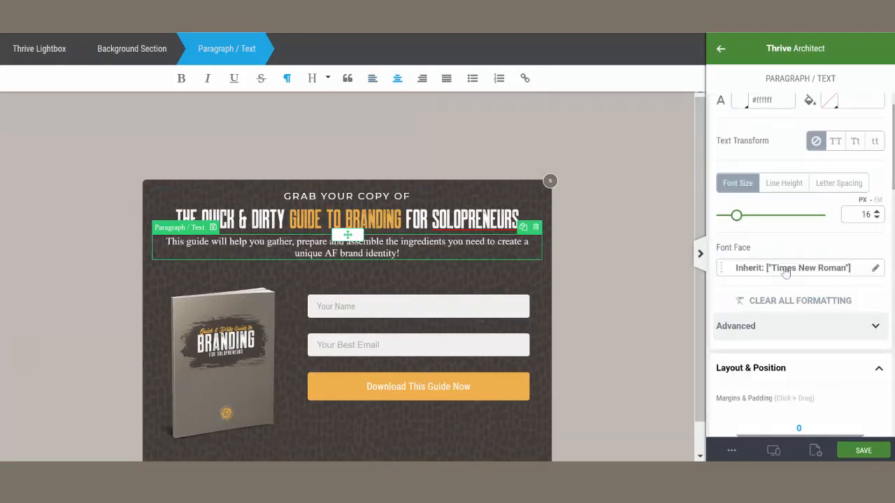
# - Set the new paragraph's font to the Google font Montserrat, regular weight 400, at a size of 14 px
pyautogui.click(872, 269)
pyautogui.click(785, 334)
pyautogui.click(749, 351)
pyautogui.click(776, 290)
pyautogui.write('monts')
pyautogui.click(776, 305)
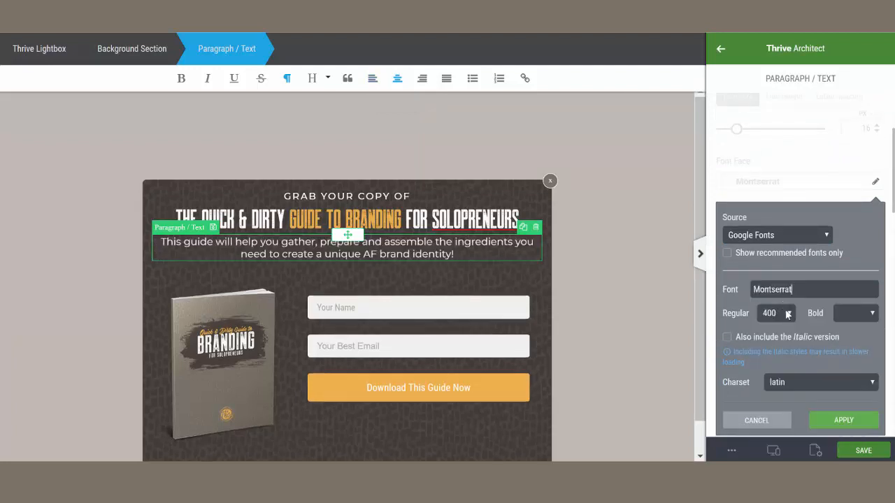
pyautogui.click(841, 420)
pyautogui.scroll(2, 769, 196)
pyautogui.moveTo(737, 256); pyautogui.dragTo(734, 259)
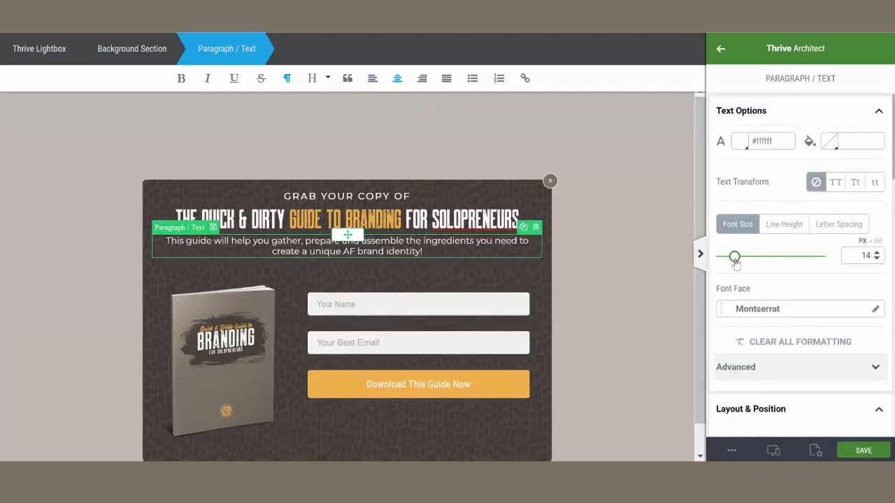
# - Duplicate the description paragraph, place the copy below the form's download button, and change its text to "Your information will NEVER be shared!"
pyautogui.click(523, 227)
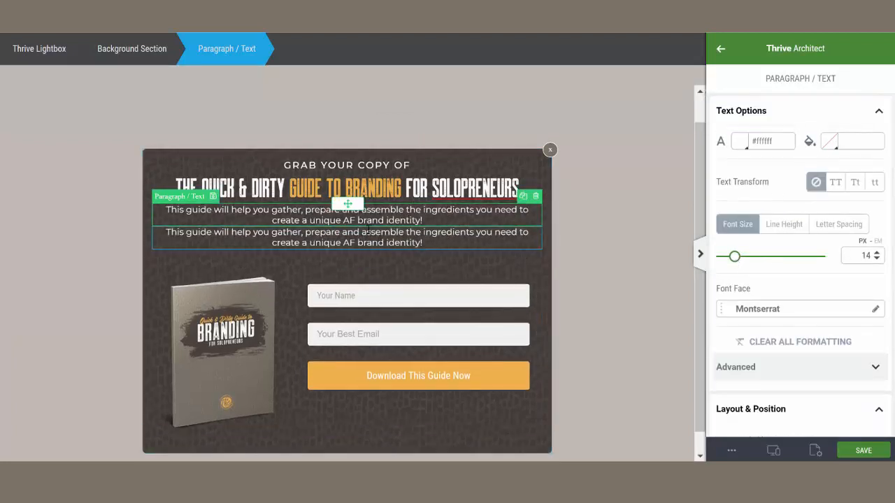
pyautogui.moveTo(346, 203); pyautogui.dragTo(409, 398)
pyautogui.tripleClick(412, 404)
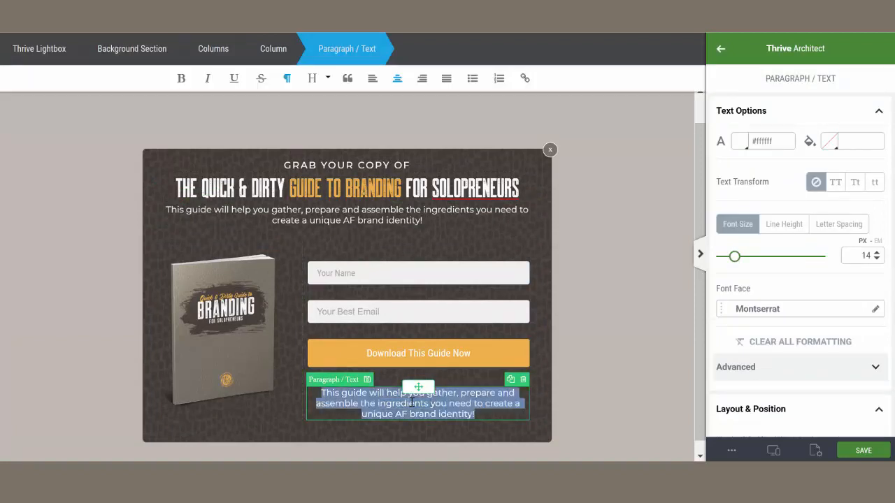
pyautogui.click(590, 269)
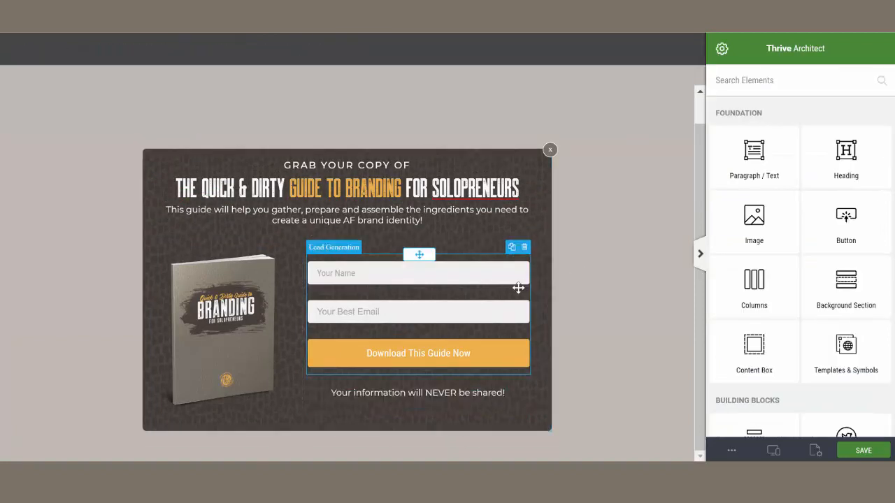
# - Set the bottom margin of the form's input fields to 0 and save the lightbox
pyautogui.click(403, 297)
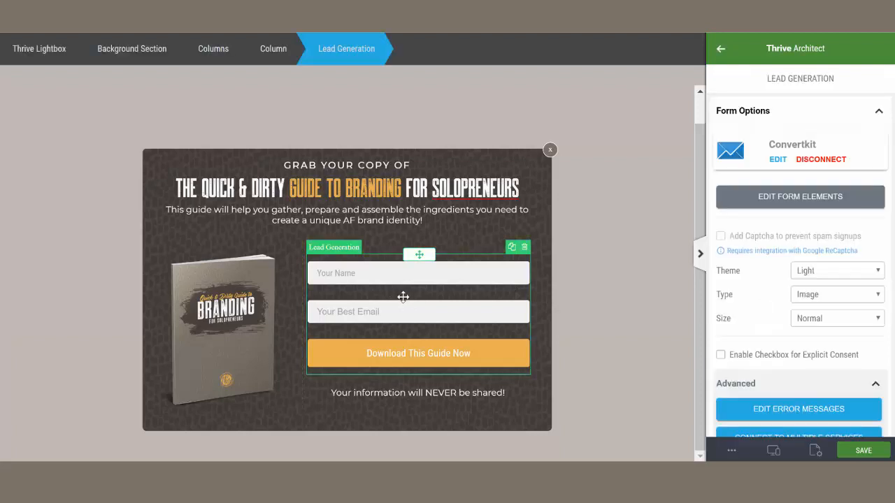
pyautogui.click(865, 203)
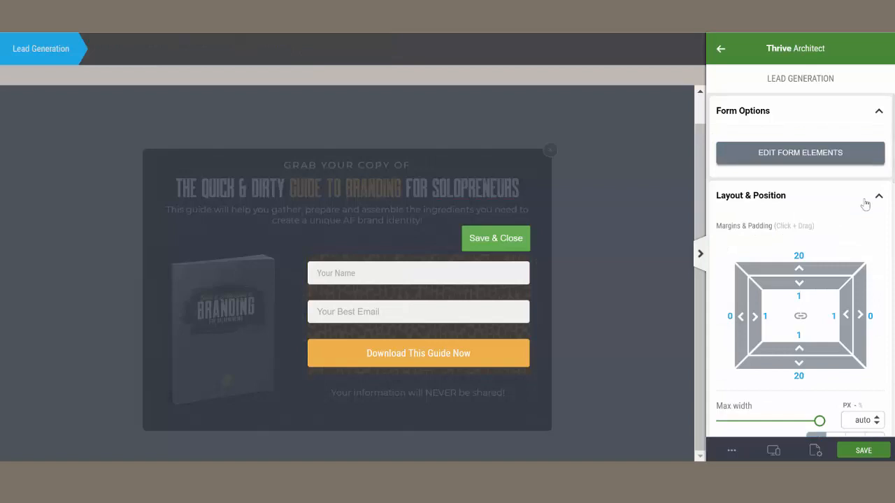
pyautogui.click(474, 277)
pyautogui.scroll(-4, 788, 246)
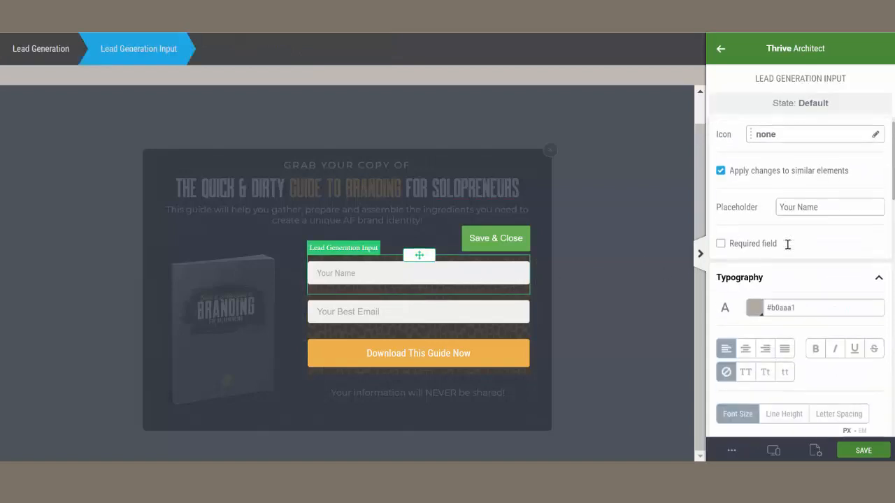
pyautogui.scroll(-3, 788, 249)
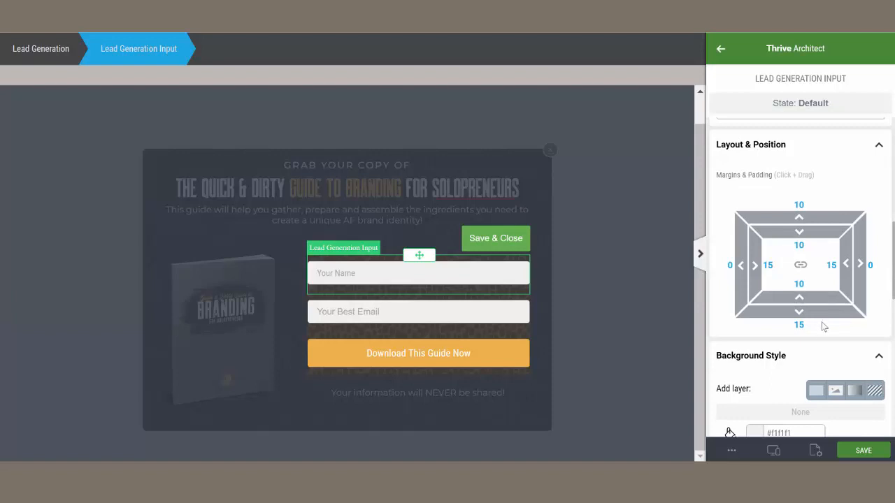
pyautogui.click(801, 327)
pyautogui.write('0')
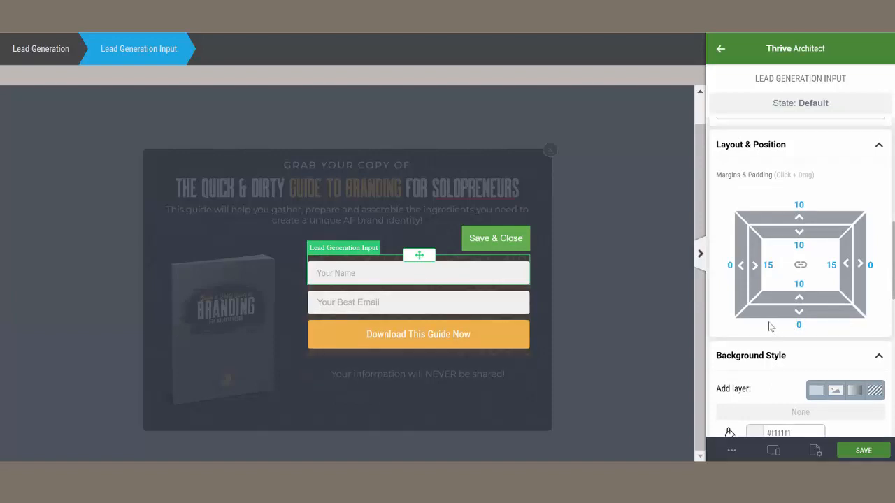
pyautogui.click(509, 247)
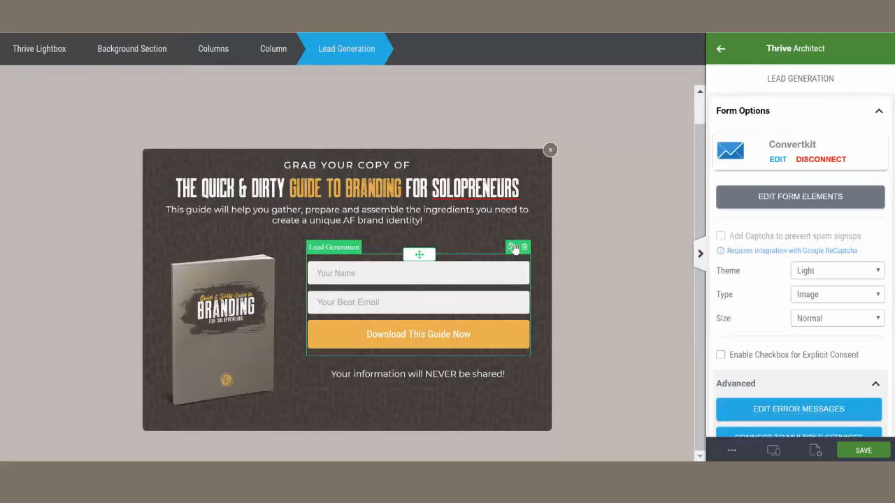
pyautogui.click(606, 267)
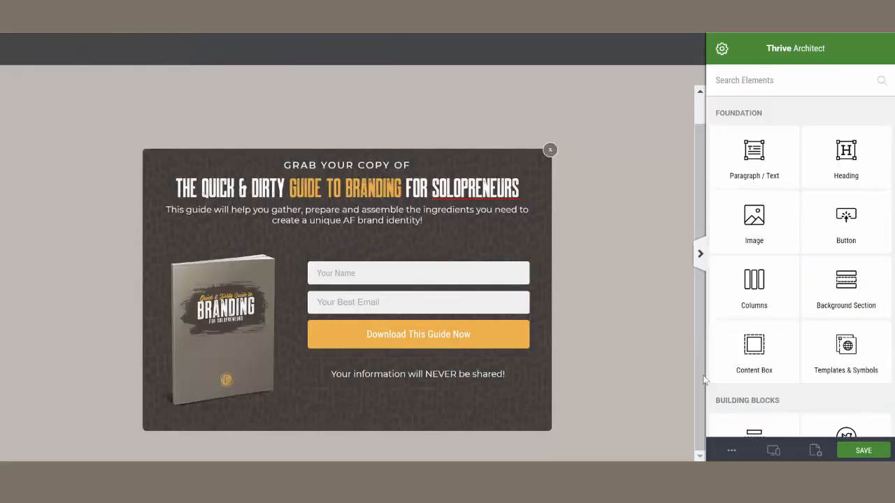
pyautogui.click(860, 452)
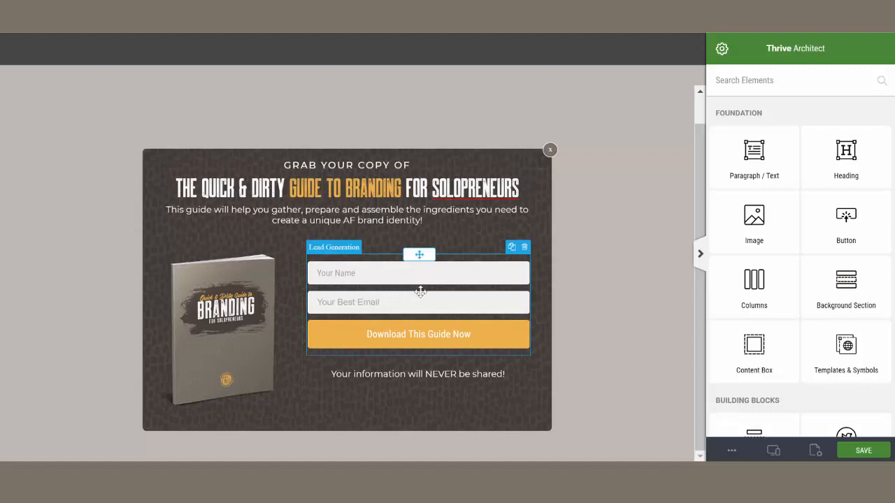
# - Rearrange the form elements so the email field sits to the right of the name field in one row
pyautogui.click(420, 292)
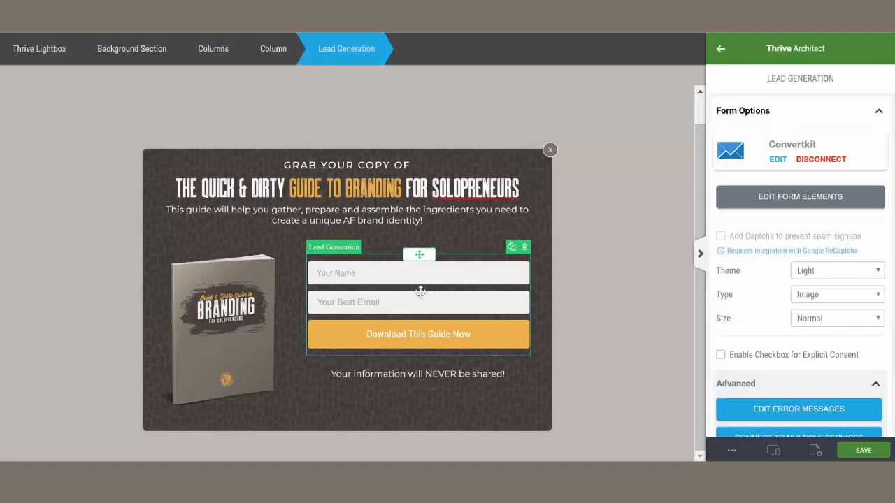
pyautogui.click(872, 202)
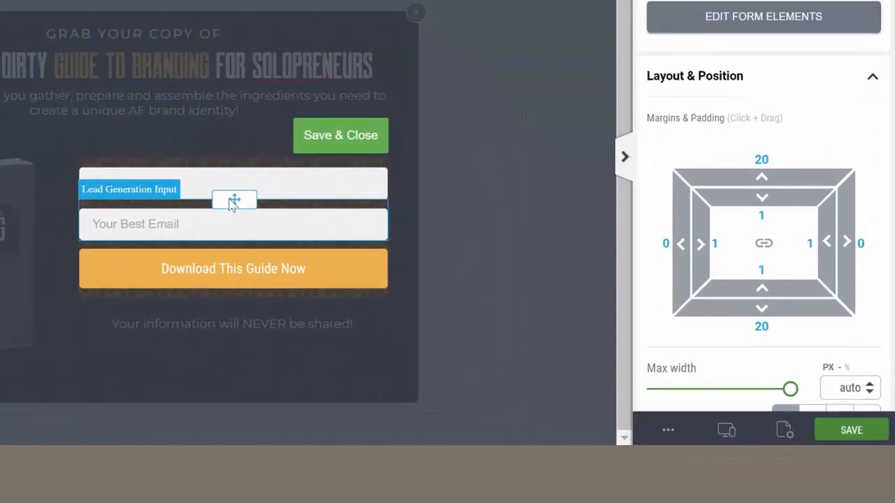
pyautogui.moveTo(235, 202)
pyautogui.mouseDown()
pyautogui.moveTo(270, 210)
pyautogui.moveTo(385, 198)
pyautogui.mouseUp()
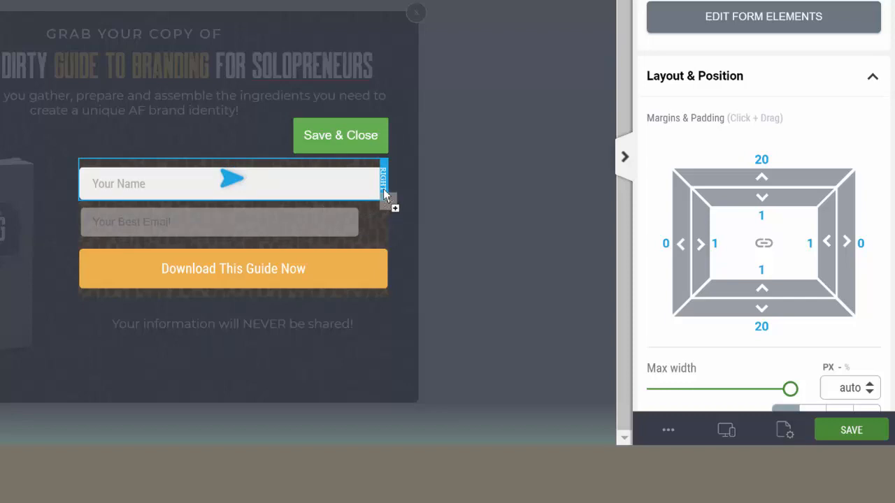
pyautogui.moveTo(385, 196); pyautogui.dragTo(384, 195)
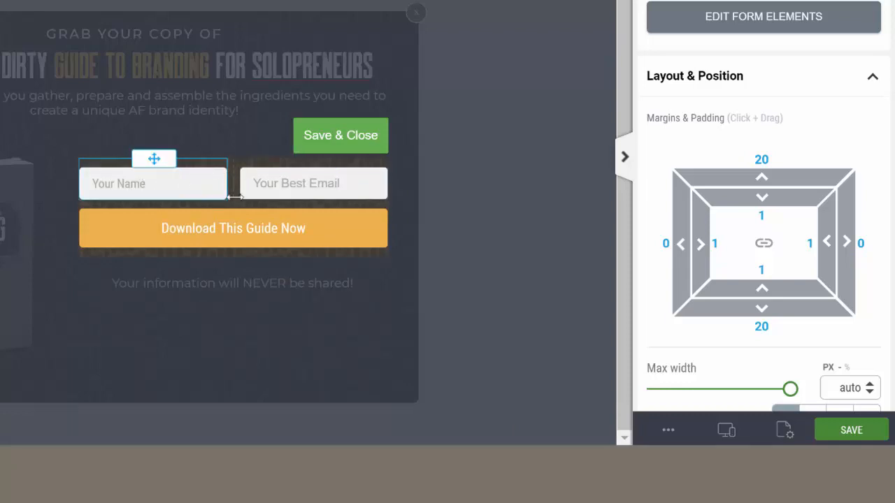
pyautogui.click(342, 140)
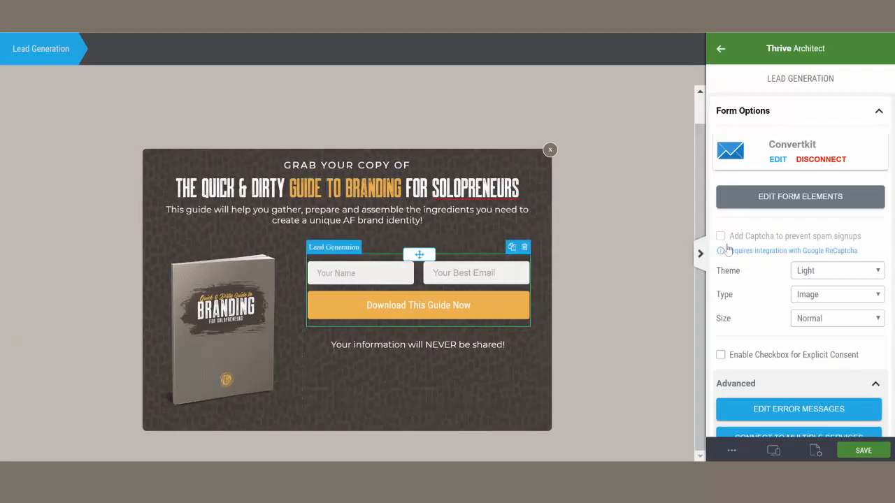
# - Move the "Download This Guide Now" button to the right of the email field, in the same row
pyautogui.click(800, 196)
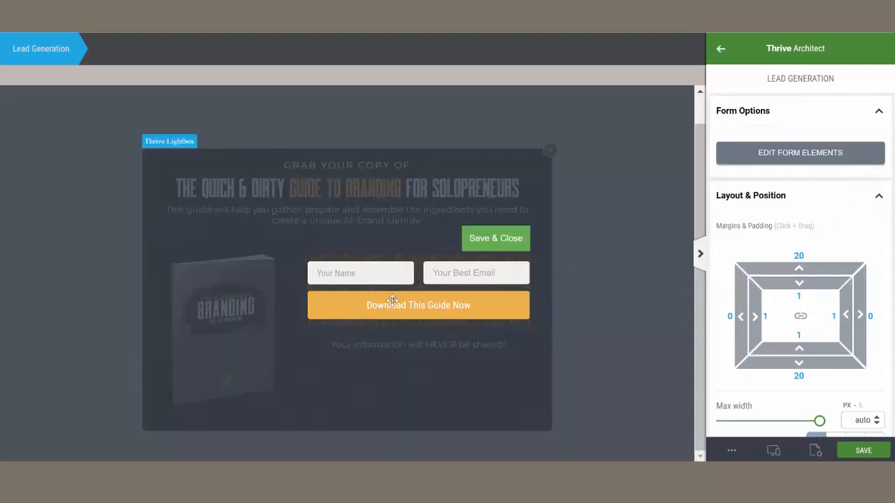
pyautogui.moveTo(408, 292); pyautogui.dragTo(525, 282)
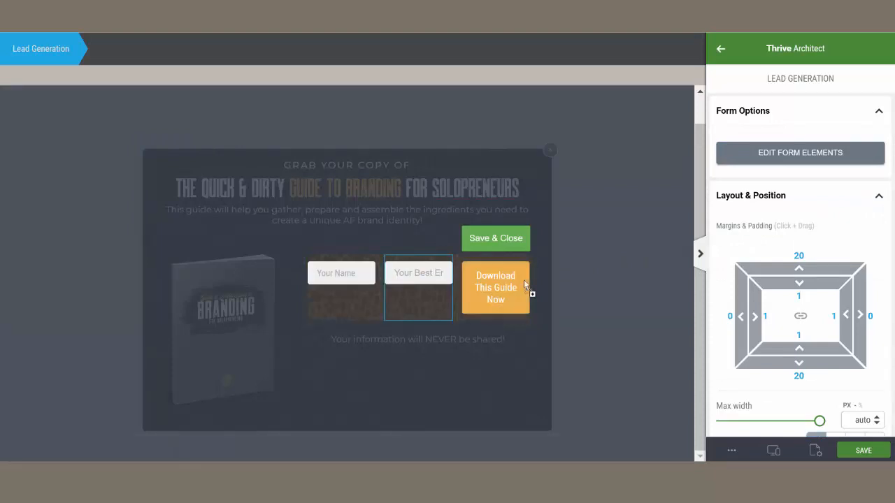
pyautogui.click(509, 239)
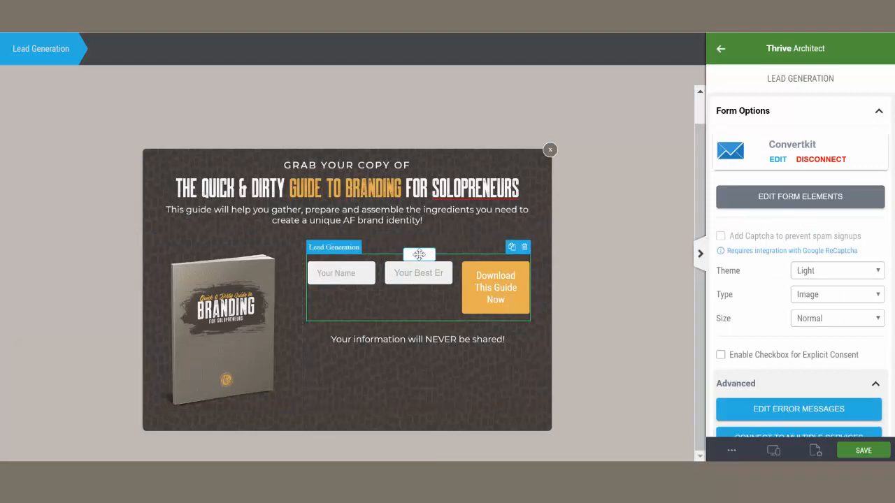
# - Move the form below the columns into a new background section, with the "Your information will NEVER be shared!" paragraph beneath it
pyautogui.moveTo(418, 252); pyautogui.dragTo(324, 418)
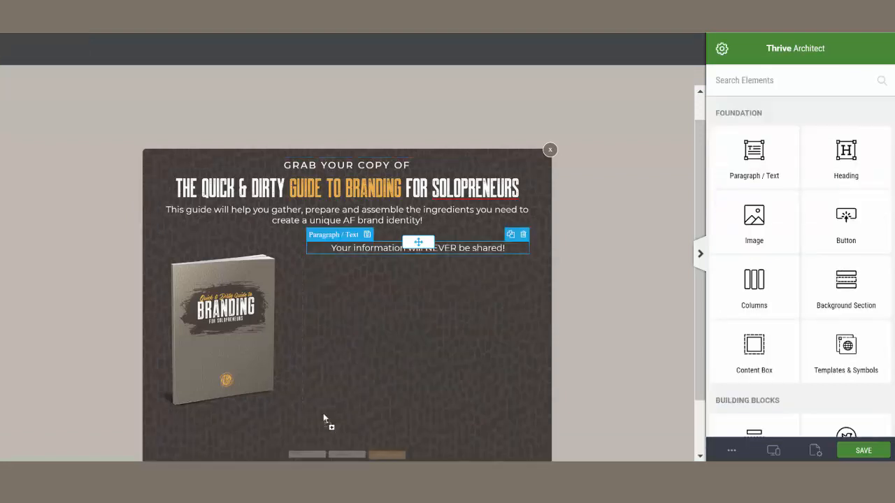
pyautogui.scroll(-2, 453, 333)
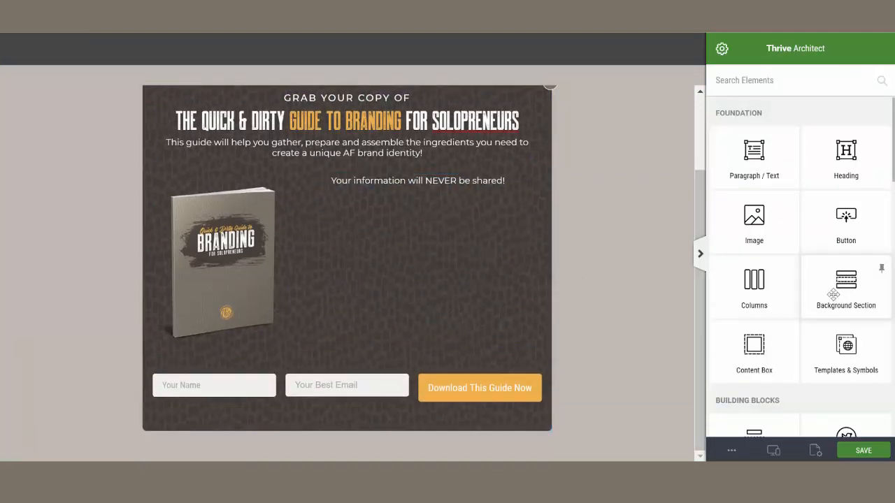
pyautogui.moveTo(834, 295); pyautogui.dragTo(336, 439)
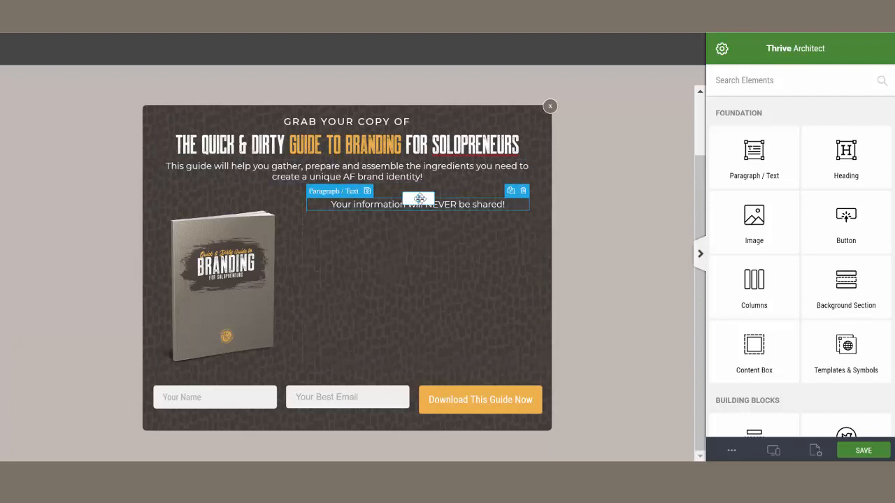
pyautogui.moveTo(417, 197); pyautogui.dragTo(347, 420)
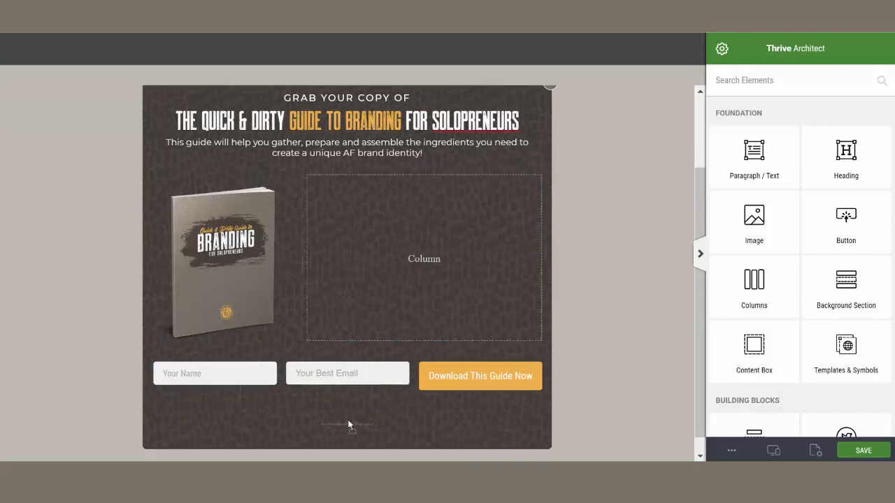
# - Move the description paragraph, main heading and "GRAB YOUR COPY OF" heading into the empty column beside the book image
pyautogui.moveTo(347, 136); pyautogui.dragTo(425, 259)
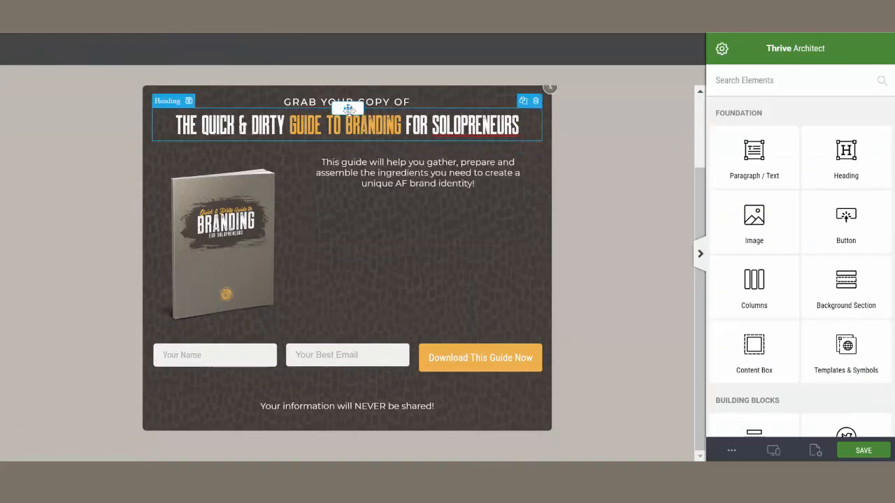
pyautogui.moveTo(413, 161); pyautogui.dragTo(410, 168)
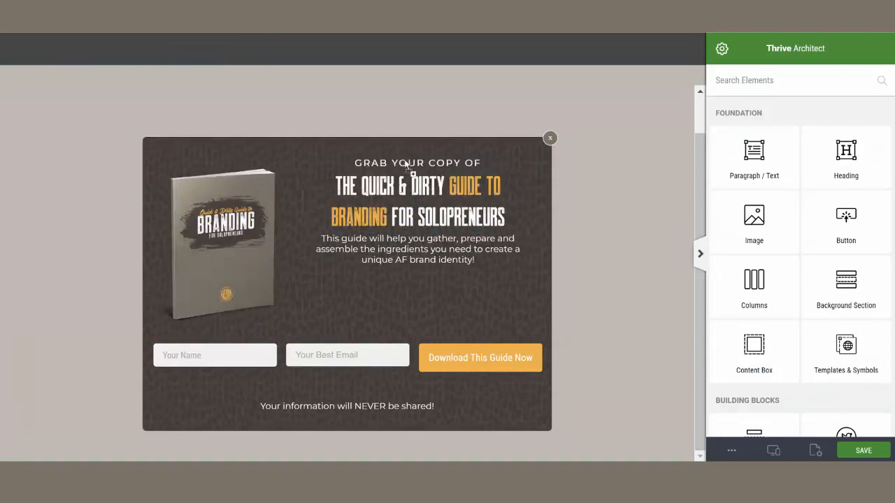
# - Set the lead generation form's bottom margin to 0 while editing its form elements
pyautogui.click(368, 365)
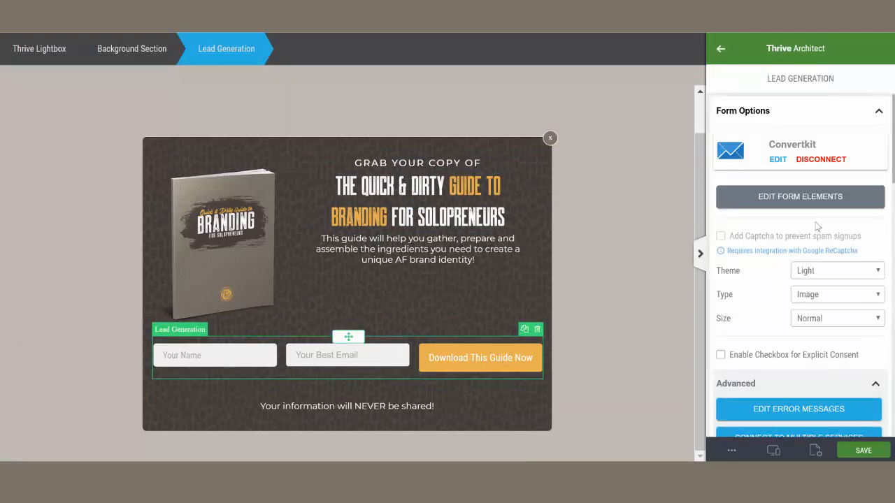
pyautogui.click(859, 201)
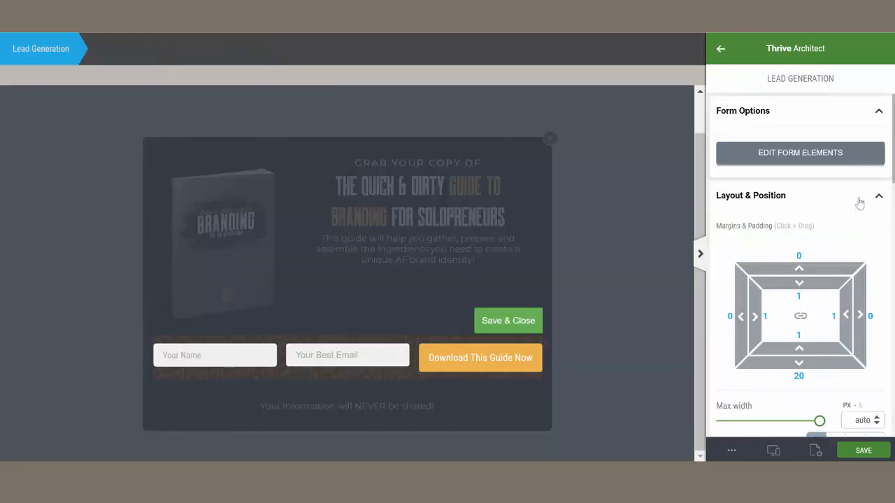
pyautogui.click(799, 376)
pyautogui.write('0')
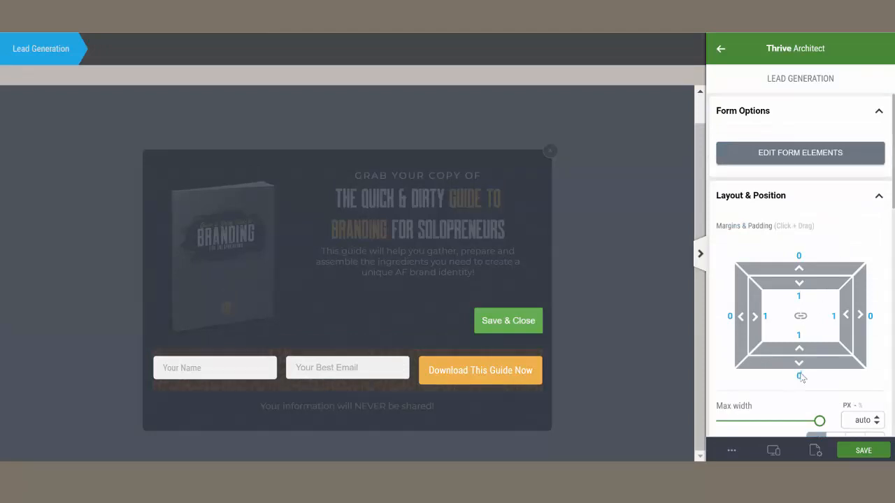
pyautogui.click(523, 320)
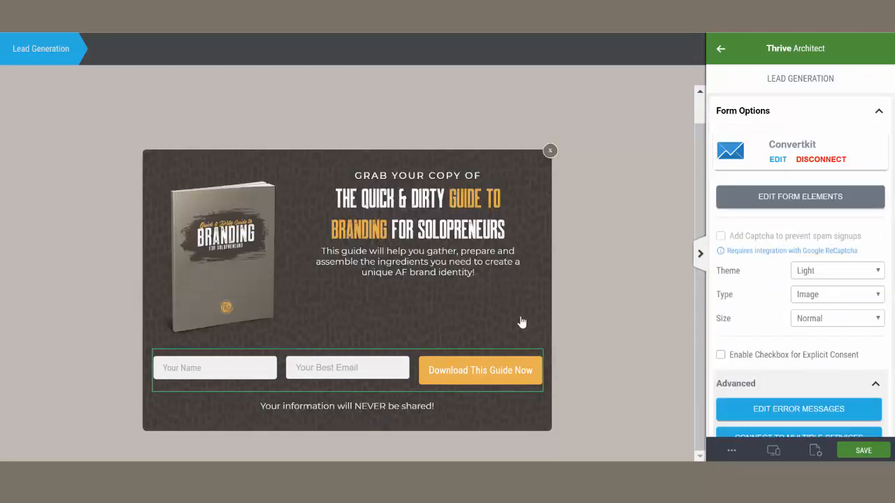
# - Set the font size of the "Your information will NEVER be shared!" paragraph to 11 px
pyautogui.click(420, 400)
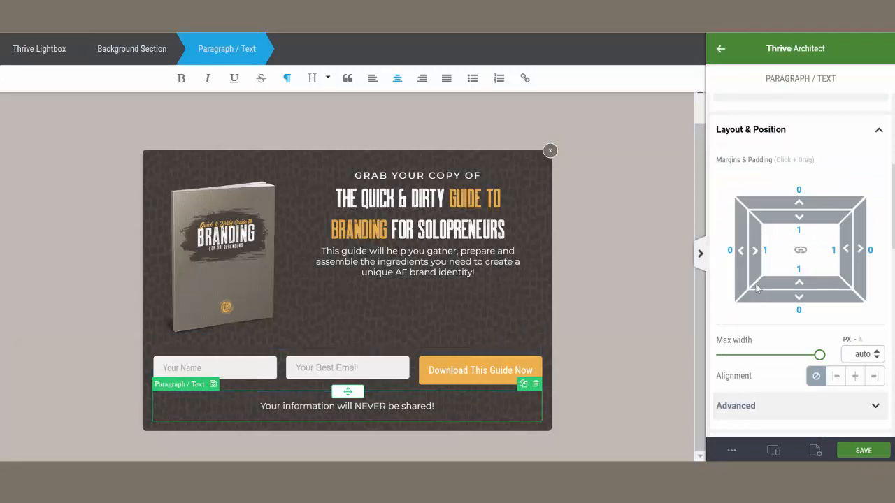
pyautogui.scroll(4, 741, 302)
pyautogui.moveTo(735, 258); pyautogui.dragTo(732, 260)
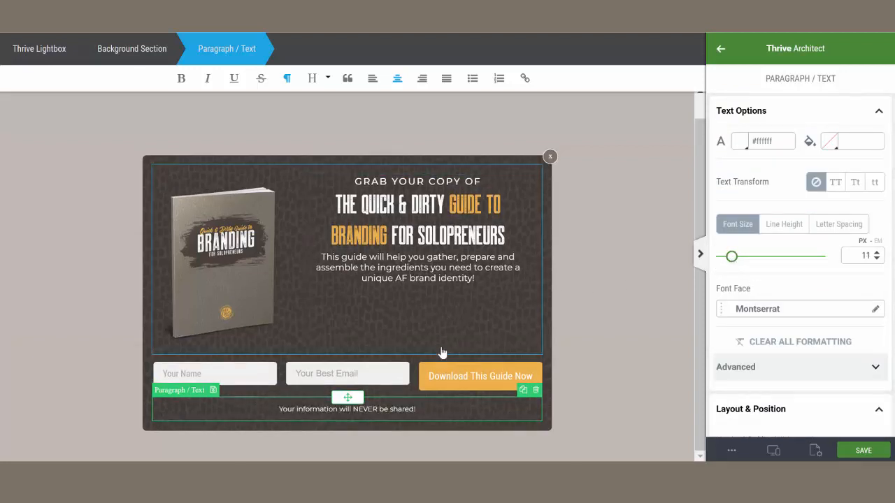
# - Add a solid colour background layer in teal #1abc9c to the background section that contains the form
pyautogui.click(444, 383)
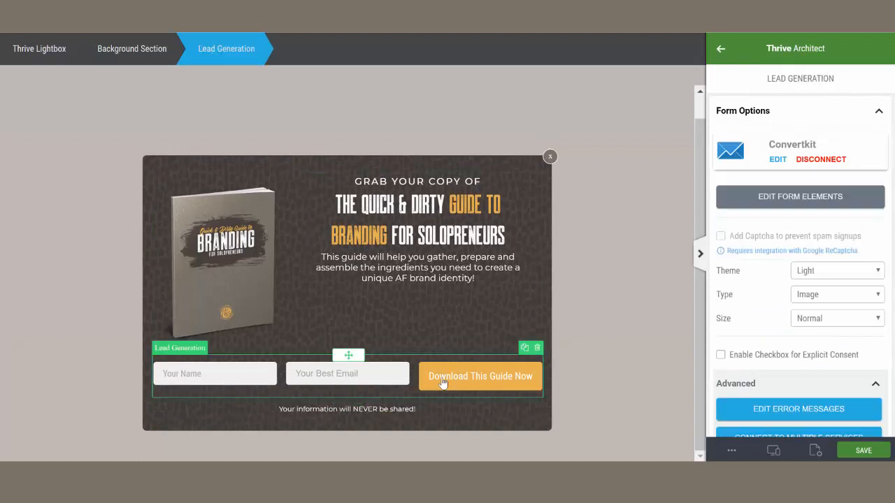
pyautogui.click(138, 59)
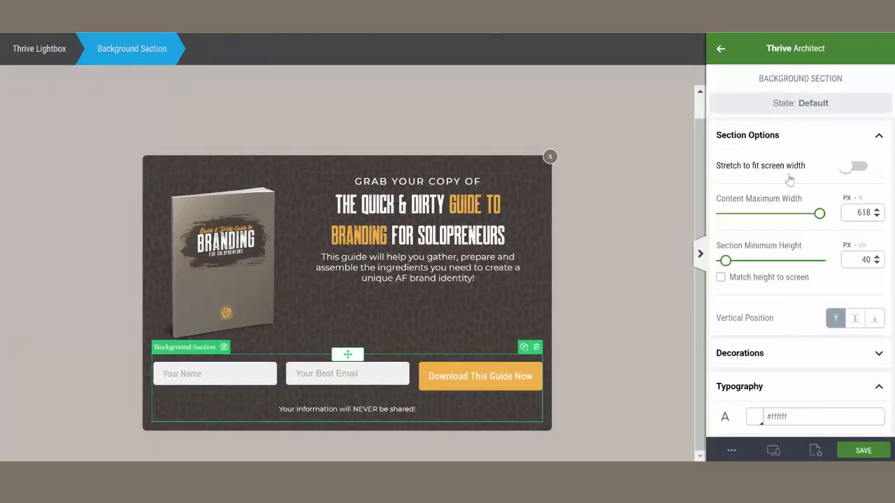
pyautogui.scroll(-1, 784, 189)
pyautogui.scroll(-10, 785, 189)
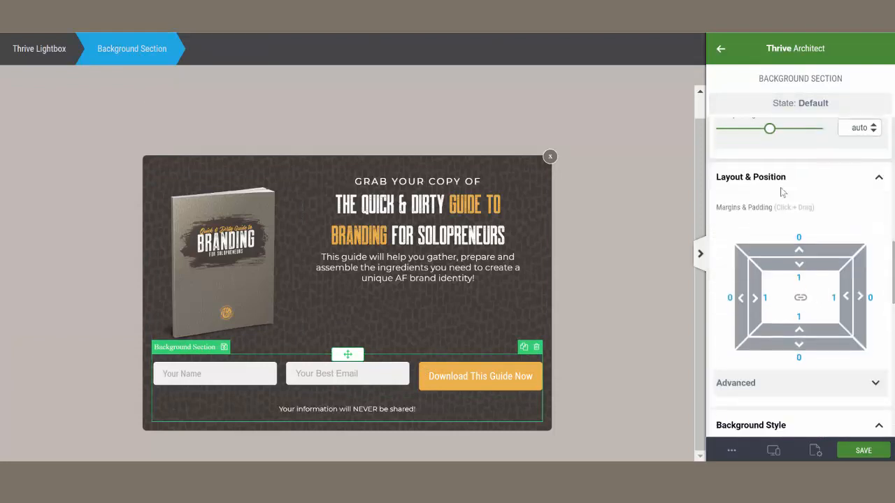
pyautogui.scroll(-1, 780, 188)
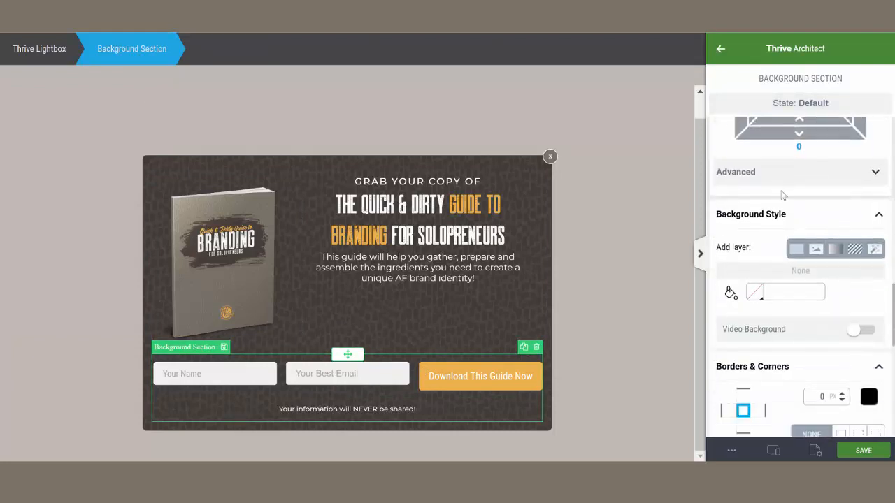
pyautogui.click(797, 257)
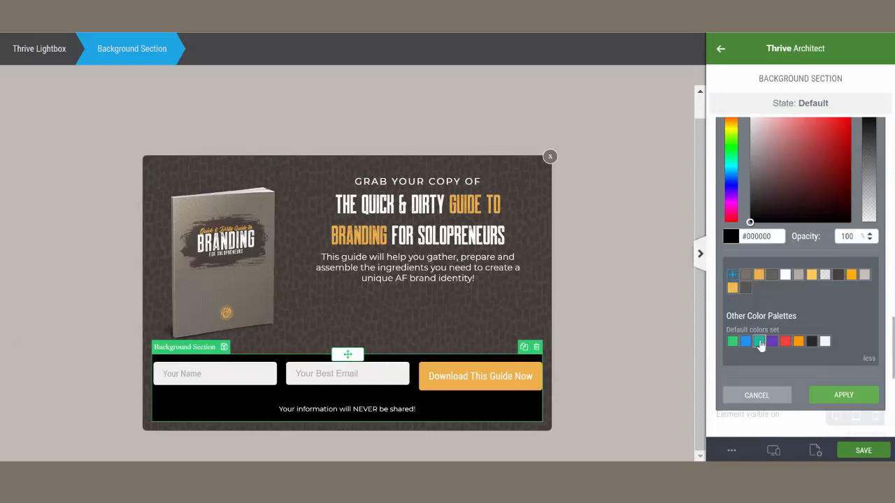
pyautogui.click(759, 341)
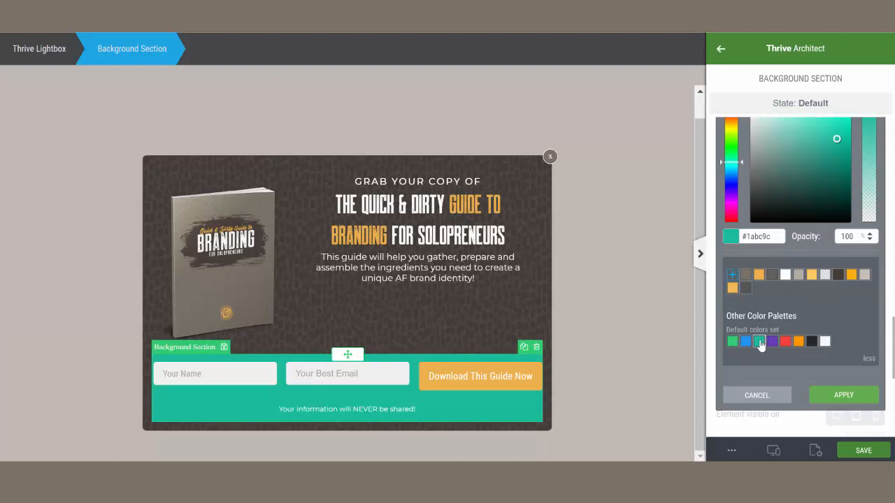
pyautogui.click(843, 396)
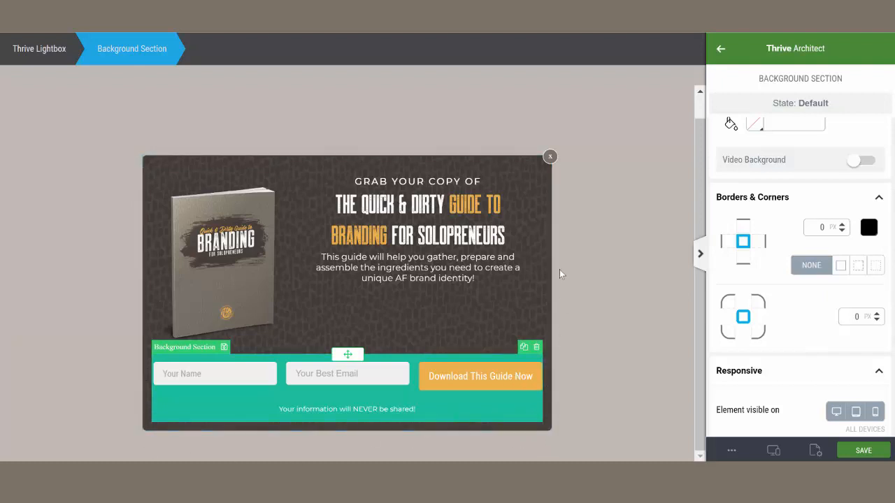
# - Set the padding of the whole Thrive Lightbox to 0 on all four sides
pyautogui.click(179, 168)
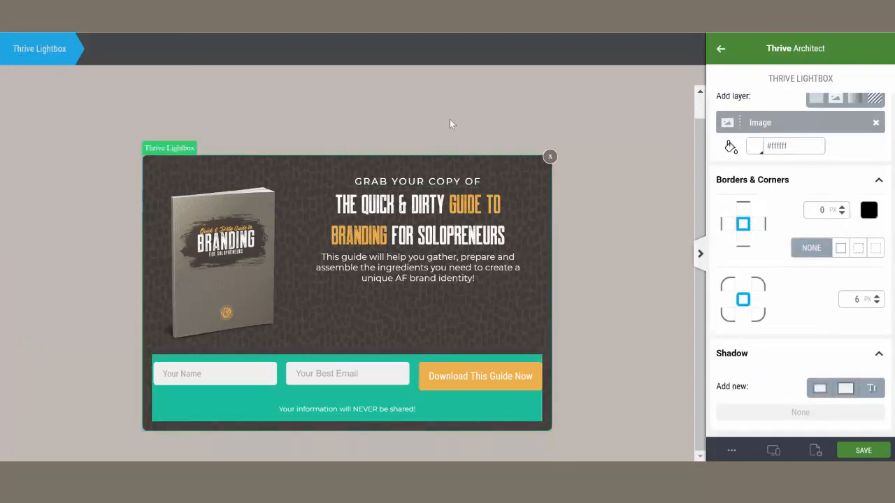
pyautogui.scroll(3, 814, 230)
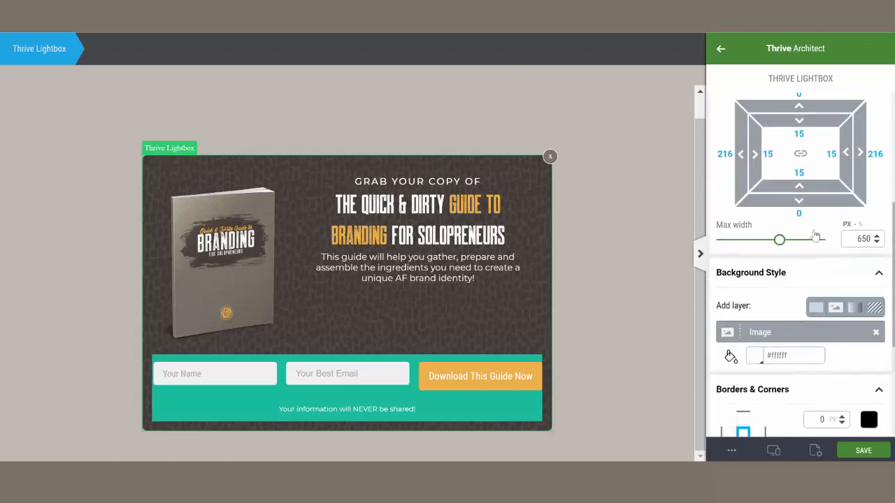
pyautogui.scroll(2, 815, 236)
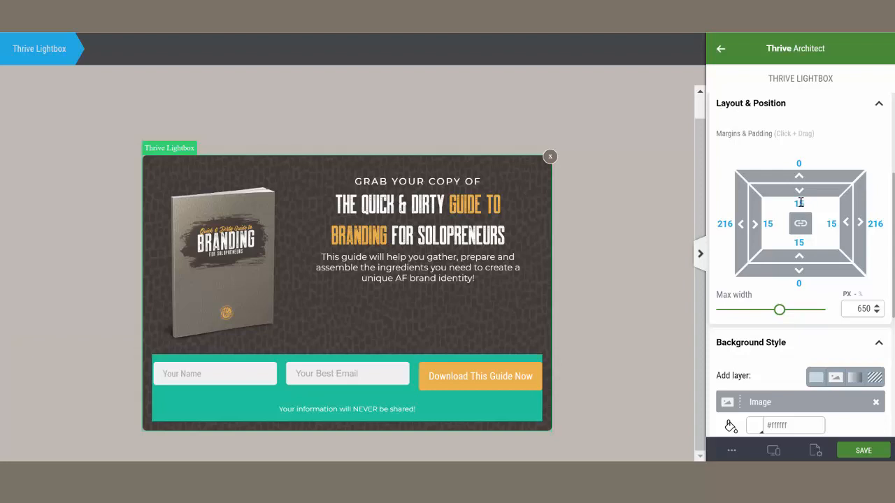
pyautogui.doubleClick(799, 202)
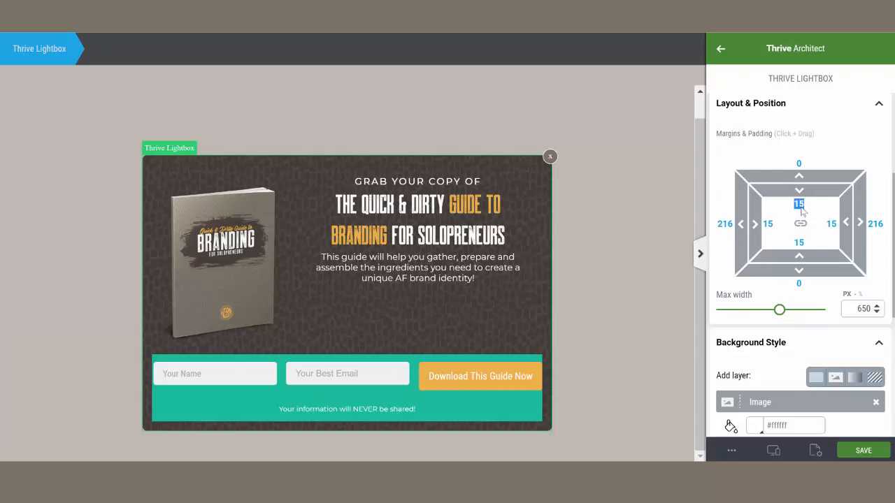
pyautogui.write('0')
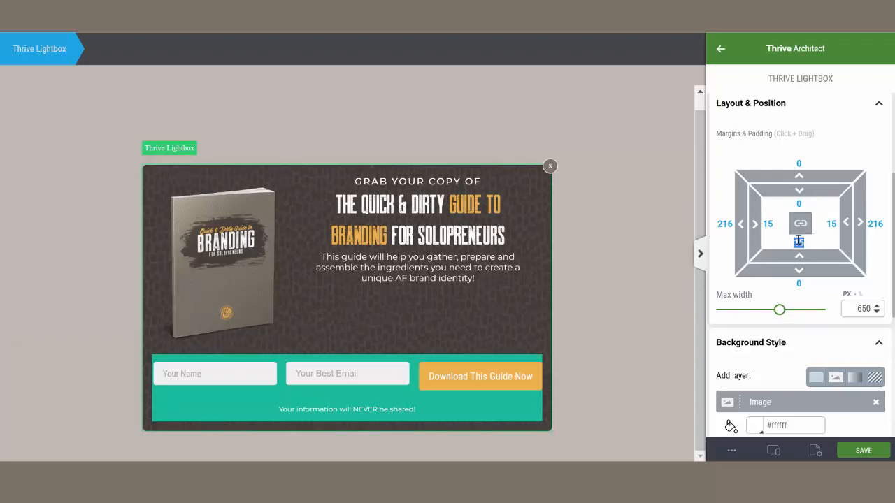
pyautogui.write('0')
pyautogui.press('Return')
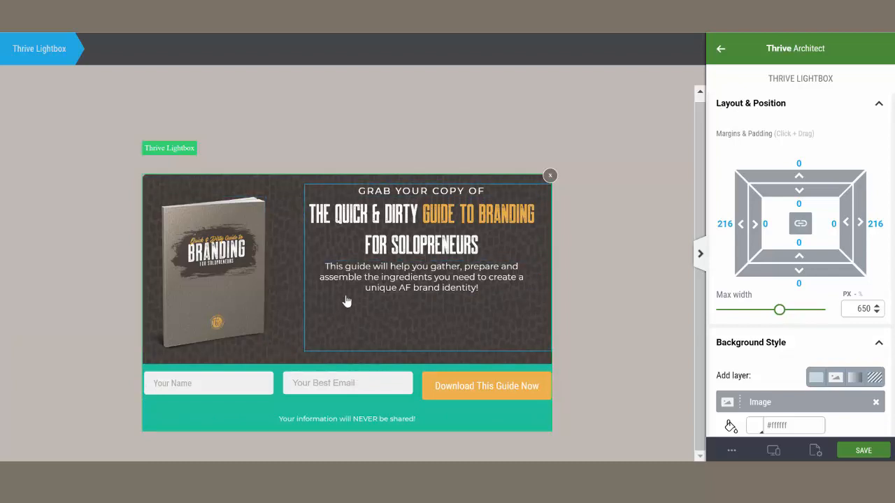
# - Set the padding of the background section holding the book image and headings to 15 on all sides
pyautogui.click(381, 231)
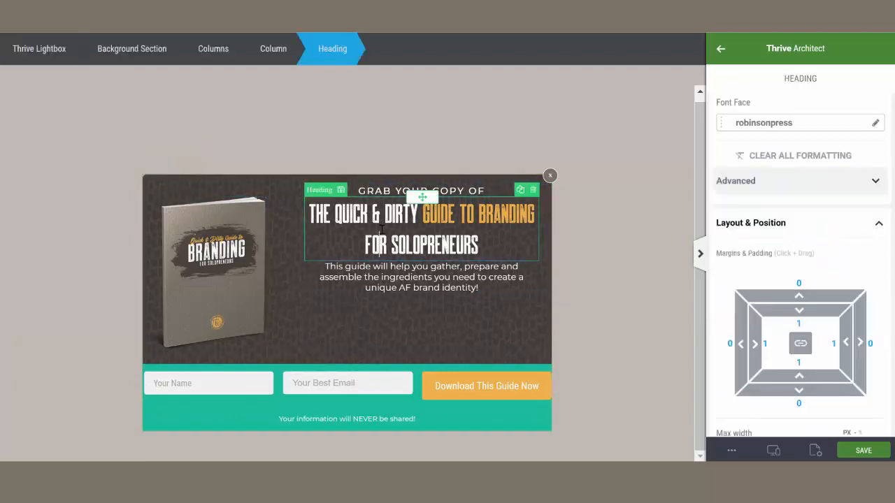
pyautogui.click(115, 56)
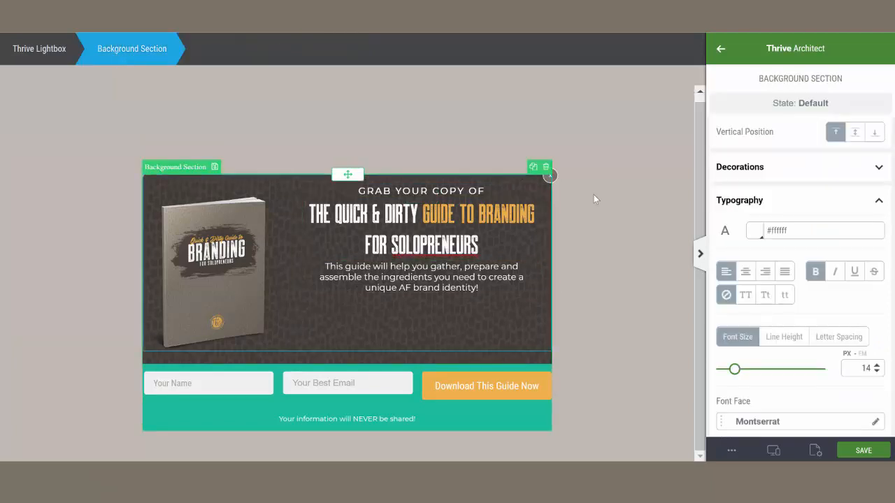
pyautogui.scroll(-2, 797, 223)
pyautogui.scroll(-4, 795, 231)
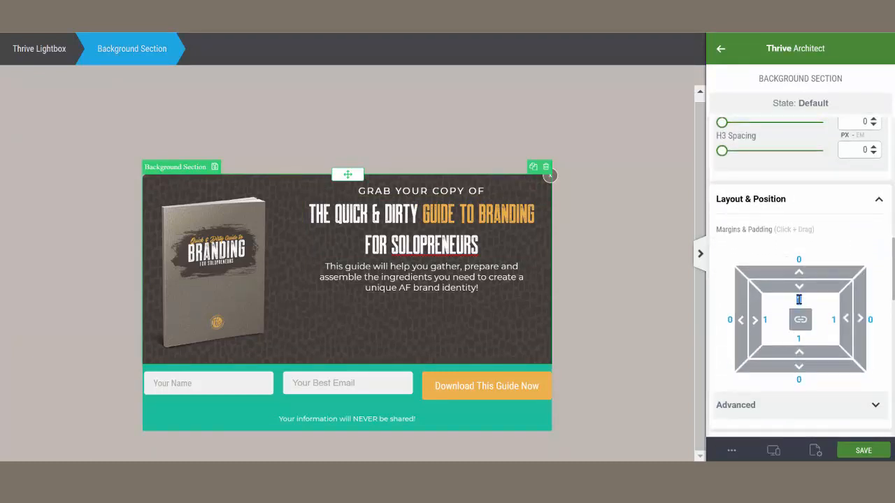
pyautogui.write('15')
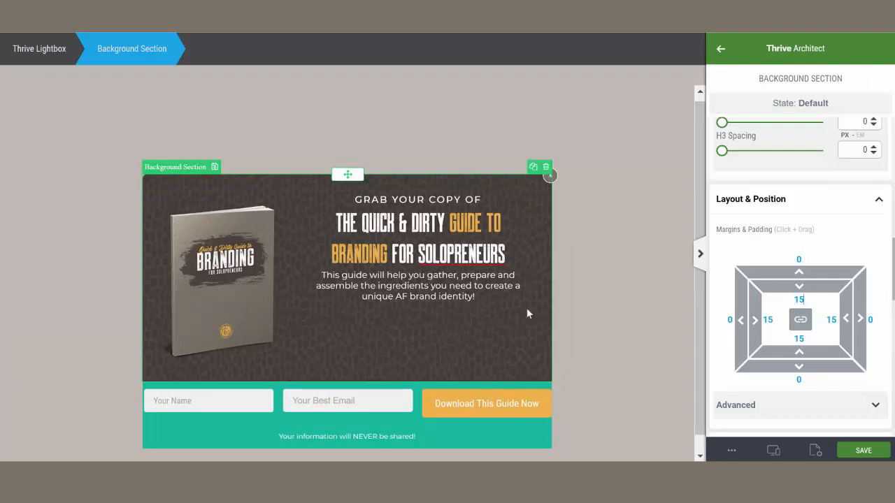
# - Set the top margin of the description paragraph below the main heading to 20
pyautogui.click(412, 290)
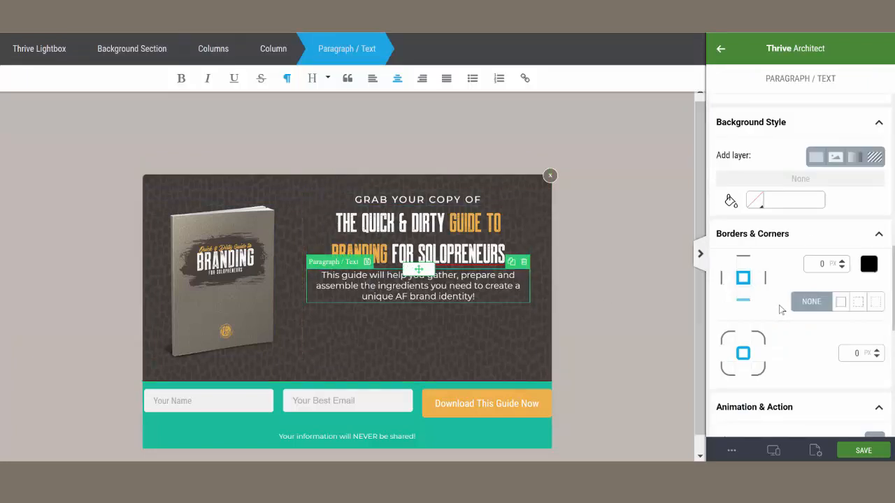
pyautogui.scroll(-7, 786, 310)
pyautogui.scroll(7, 790, 306)
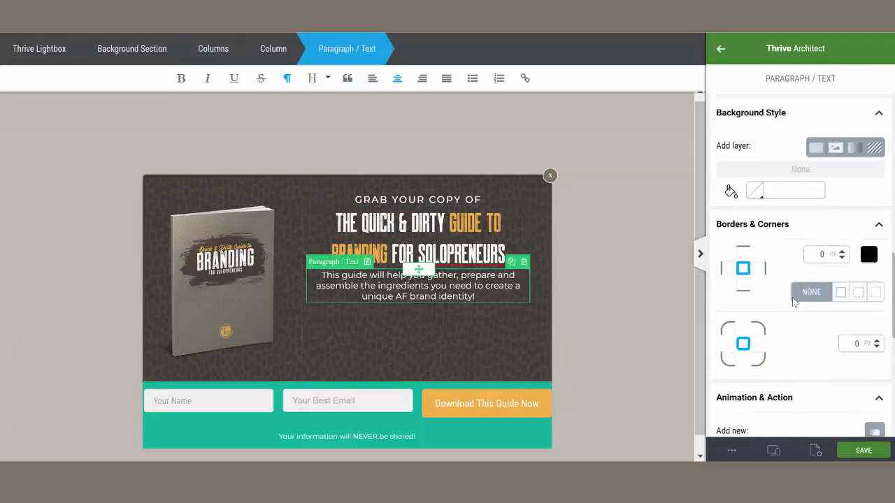
pyautogui.scroll(5, 792, 302)
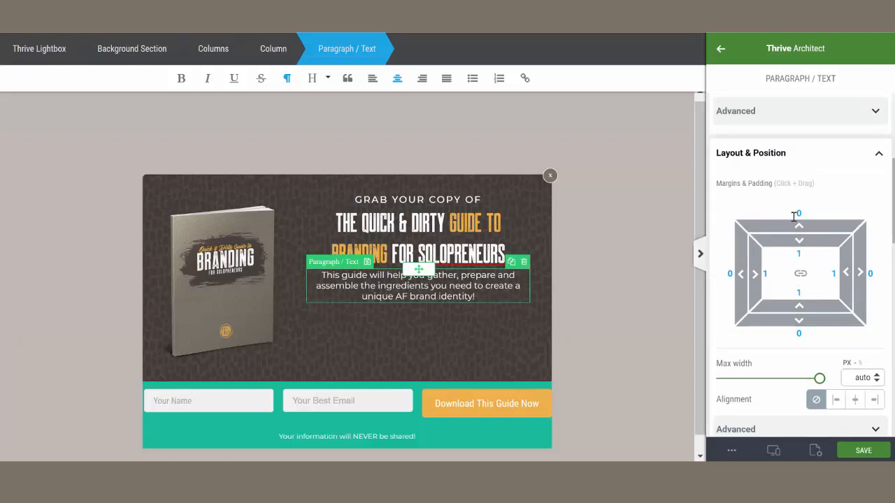
pyautogui.write('20')
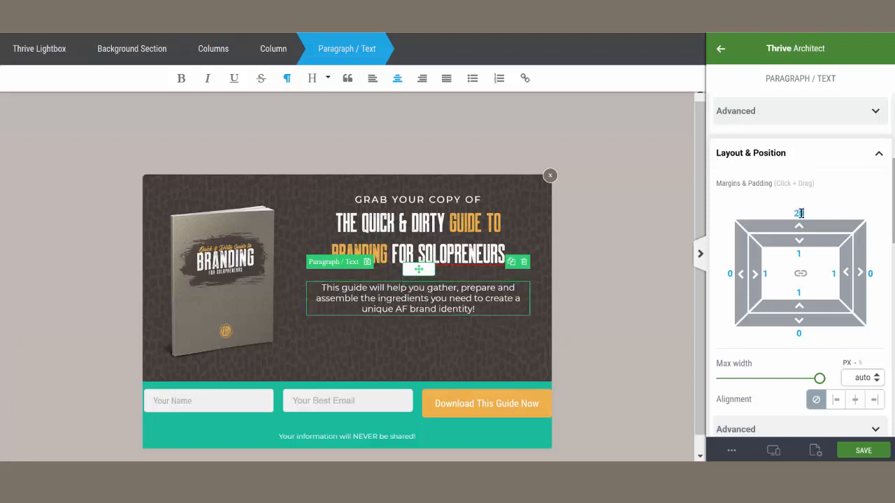
# - Reduce the main heading's line height to 1 em
pyautogui.click(436, 230)
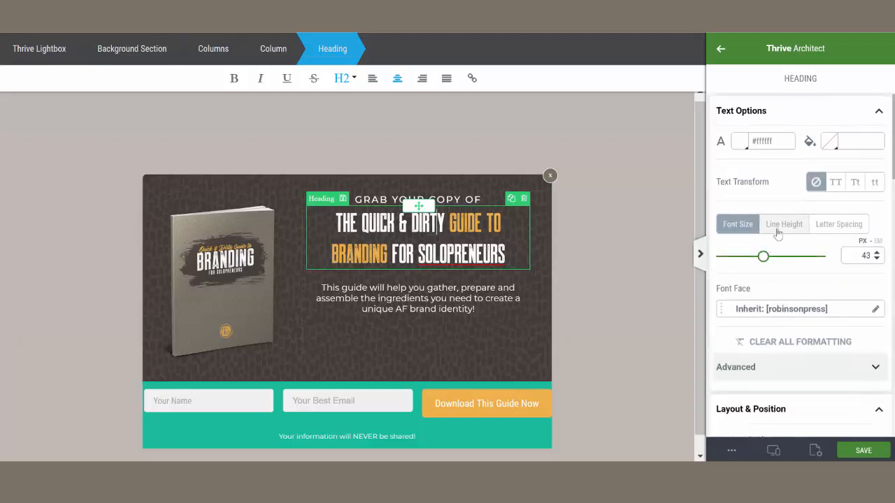
pyautogui.click(778, 225)
pyautogui.moveTo(735, 257); pyautogui.dragTo(735, 258)
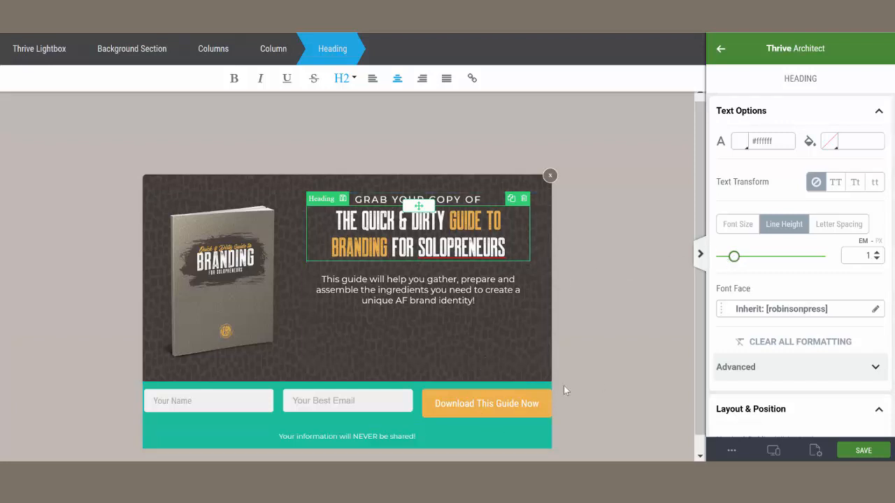
# - Set the padding of the teal background section around the form to 15 on all sides
pyautogui.click(504, 437)
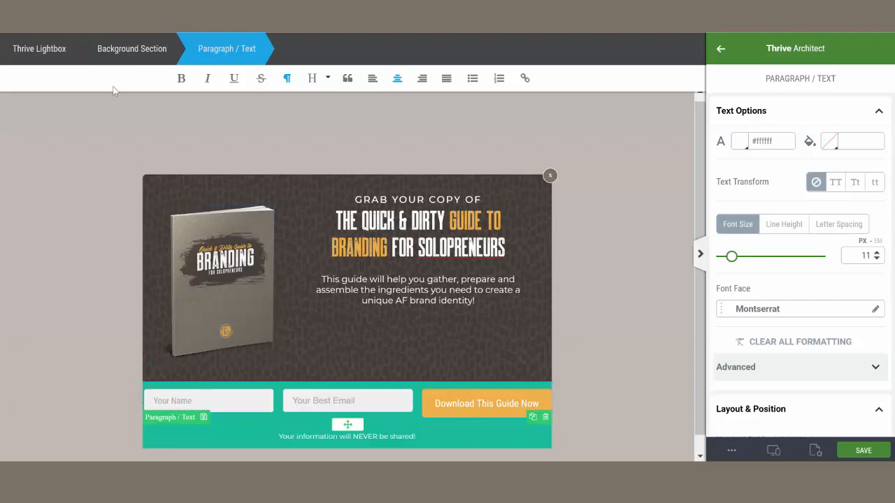
pyautogui.click(126, 54)
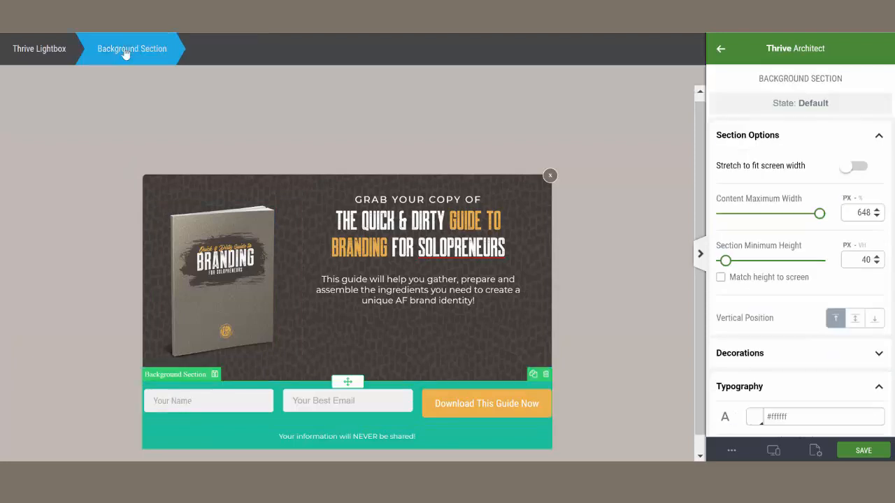
pyautogui.scroll(-3, 787, 313)
pyautogui.scroll(-6, 788, 308)
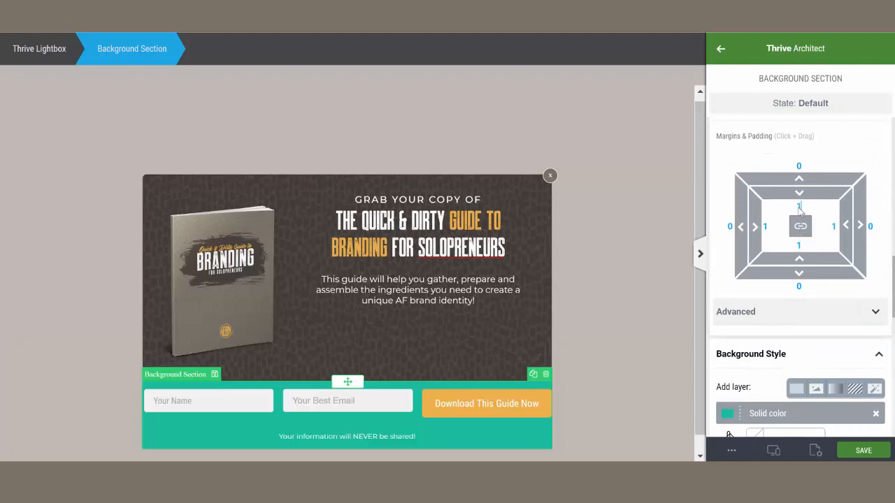
pyautogui.write('5')
pyautogui.scroll(-1, 454, 318)
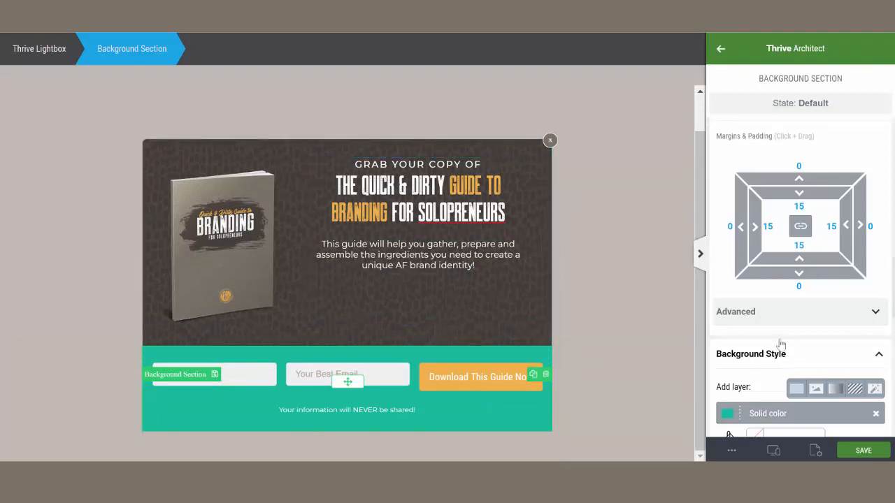
# - Round the bottom-left and bottom-right corners of the form's background section to 6 px
pyautogui.scroll(-2, 781, 345)
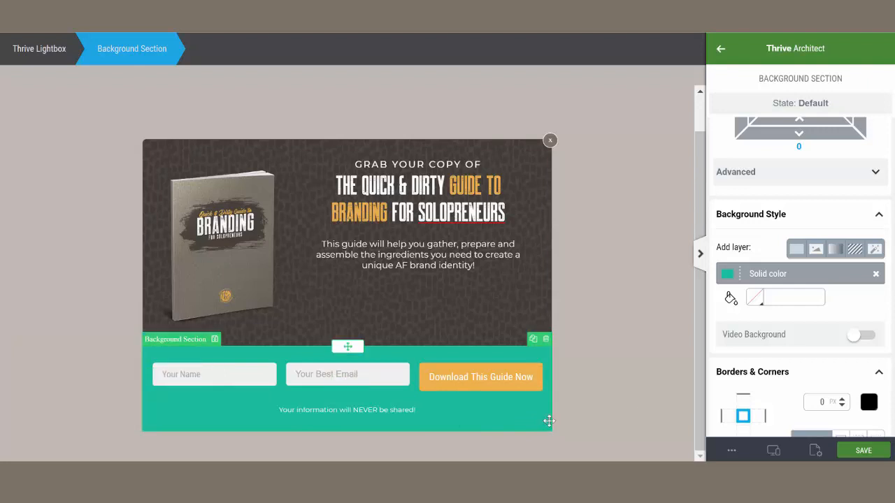
pyautogui.scroll(-3, 825, 290)
pyautogui.scroll(-2, 821, 286)
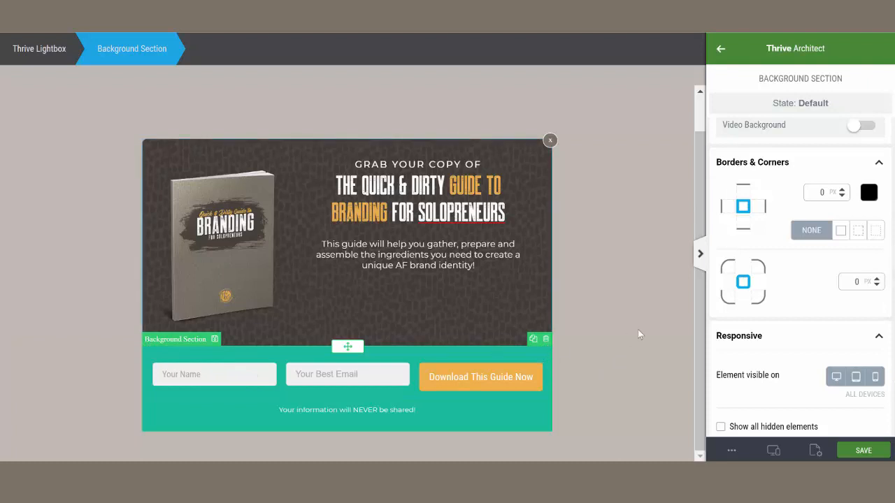
pyautogui.click(727, 299)
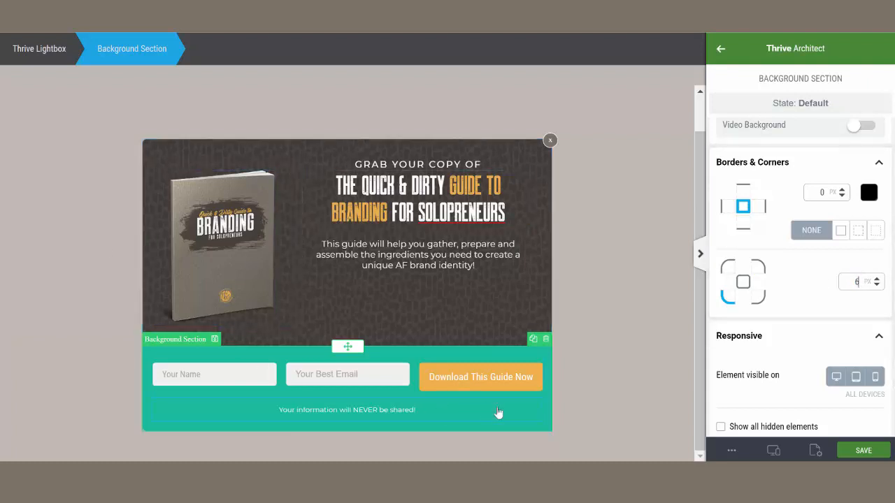
pyautogui.click(759, 297)
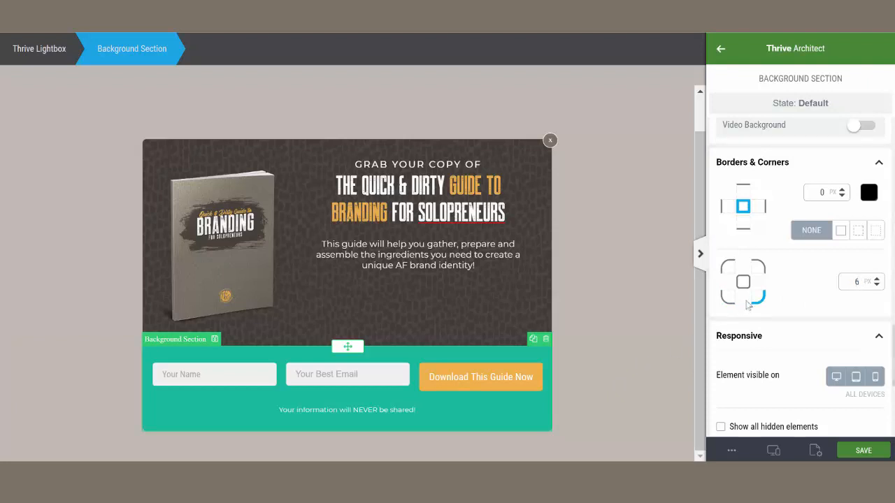
# - Recolour the form's teal background section to dark #292929 at 41% opacity and apply the colour
pyautogui.scroll(2, 749, 305)
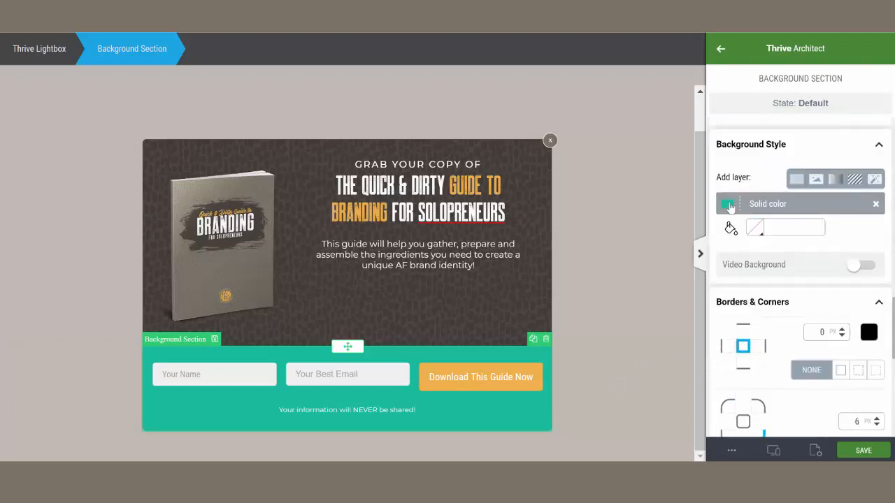
pyautogui.click(728, 207)
pyautogui.scroll(-2, 804, 314)
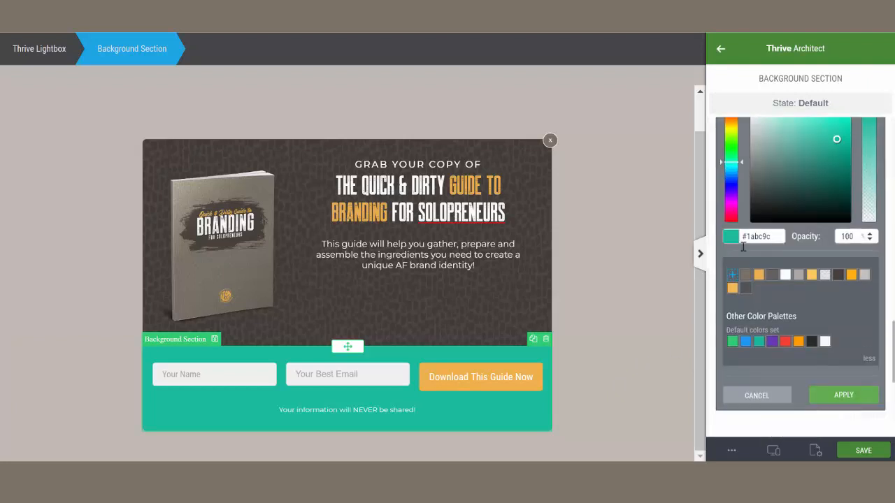
pyautogui.click(811, 342)
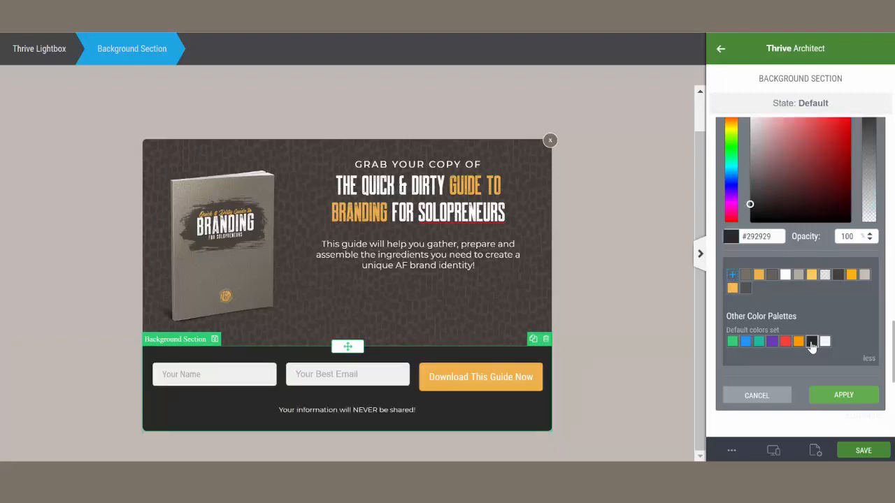
pyautogui.scroll(1, 874, 177)
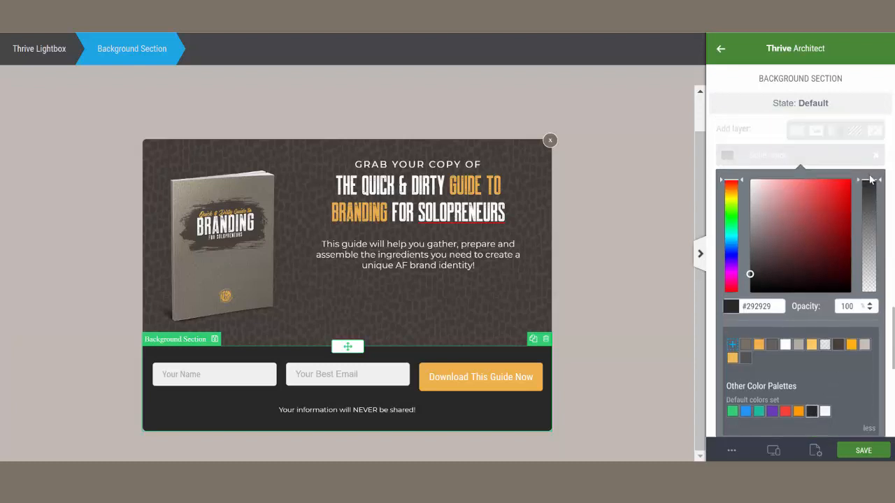
pyautogui.moveTo(871, 184); pyautogui.dragTo(867, 250)
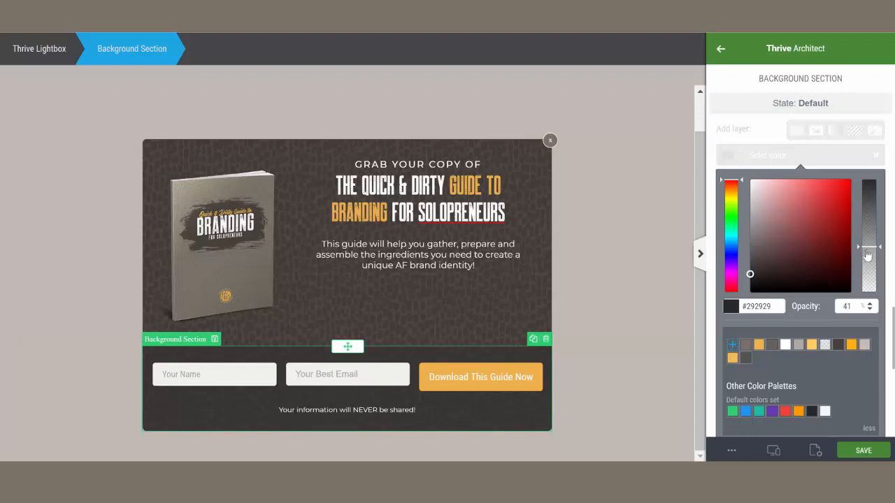
pyautogui.scroll(-1, 858, 367)
pyautogui.scroll(-3, 857, 365)
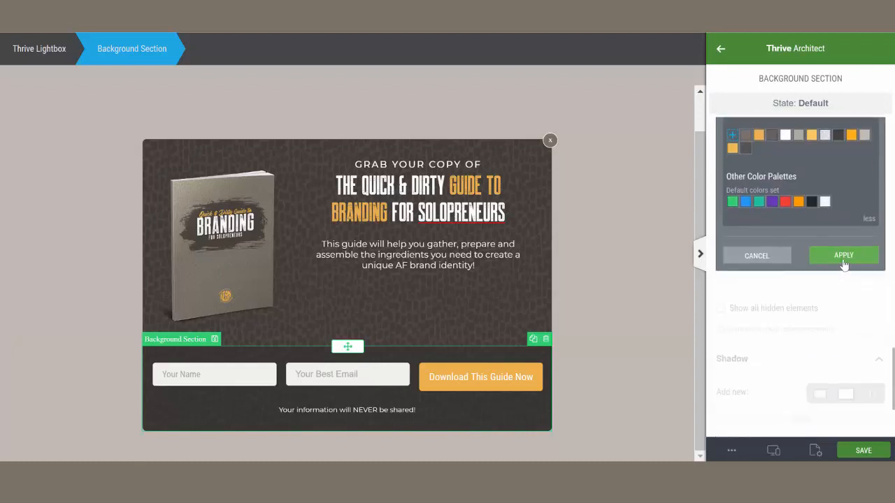
pyautogui.click(844, 266)
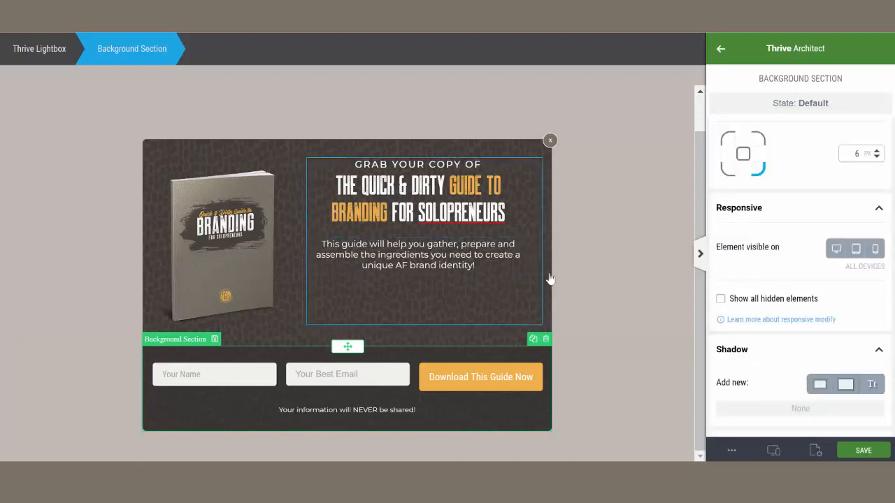
# - Deselect the form's background section, save the lightbox and view it in the live preview
pyautogui.click(597, 259)
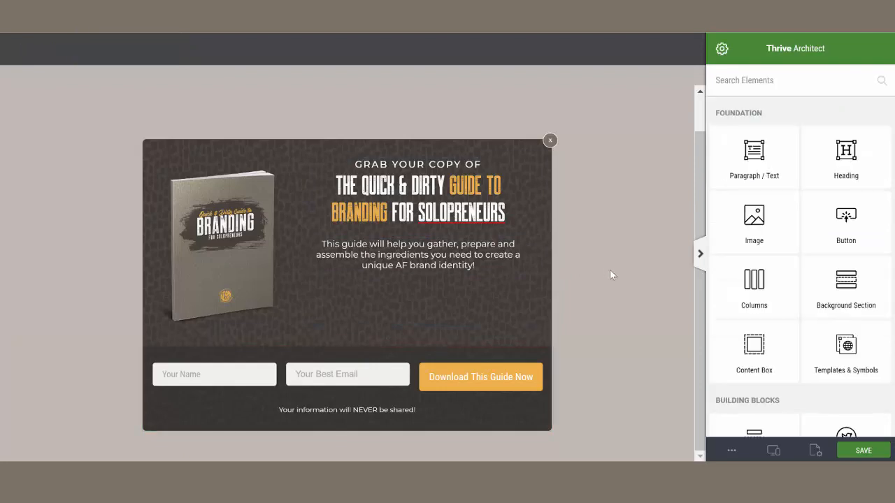
pyautogui.click(848, 454)
pyautogui.click(858, 455)
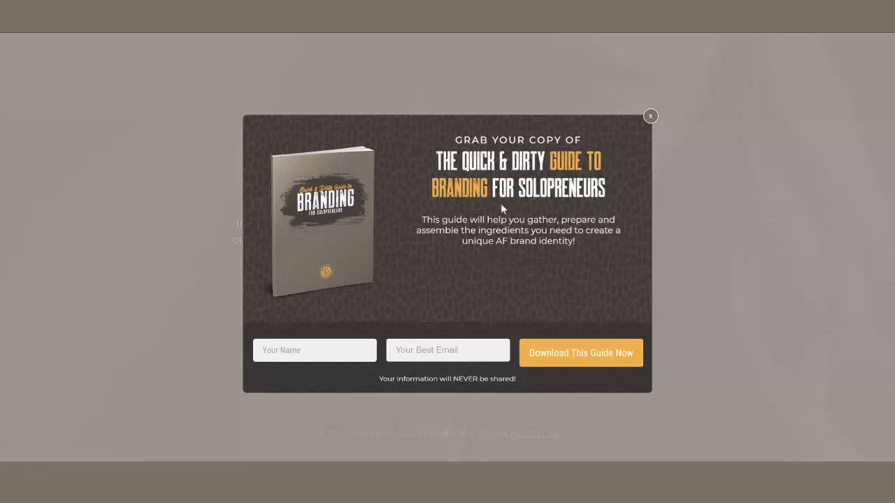
# - Return to the lightbox editor and set the top margin of the "Grab your copy of" heading to 35
pyautogui.hotkey('alt', 'Tab')
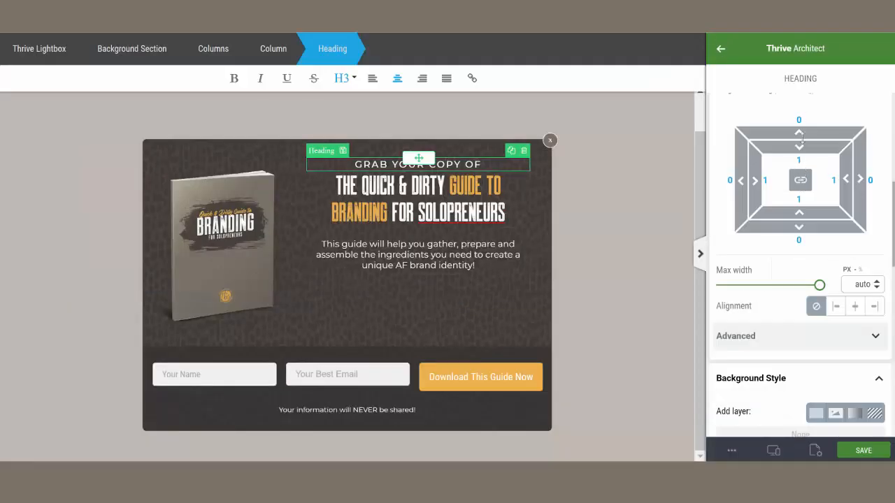
pyautogui.click(799, 120)
pyautogui.write('30')
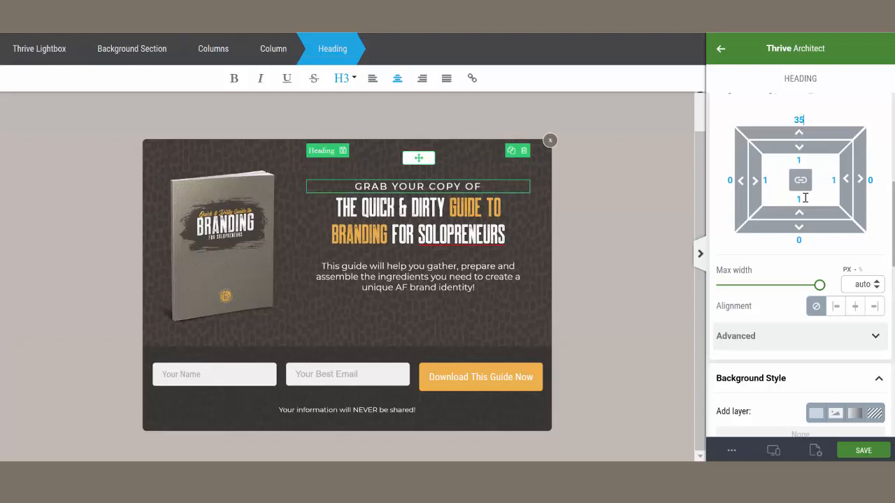
# - Reduce the size of the book cover image to 171 px
pyautogui.click(212, 210)
pyautogui.scroll(5, 854, 211)
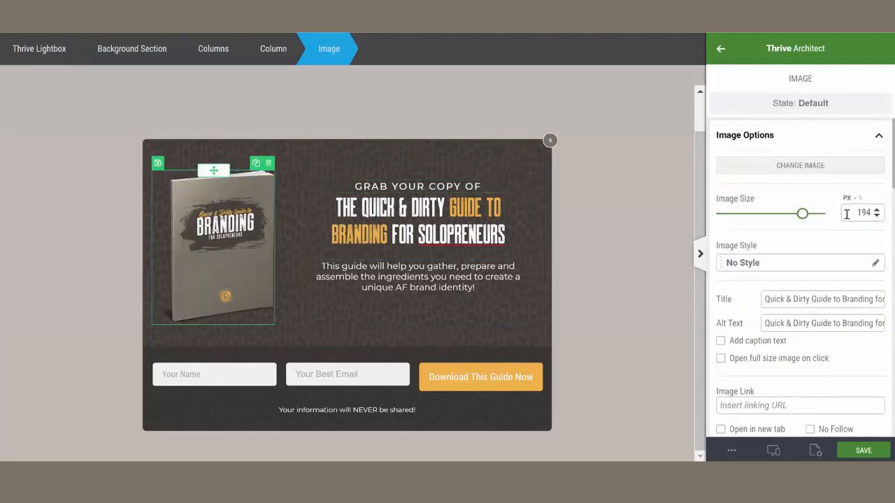
pyautogui.moveTo(803, 214); pyautogui.dragTo(793, 222)
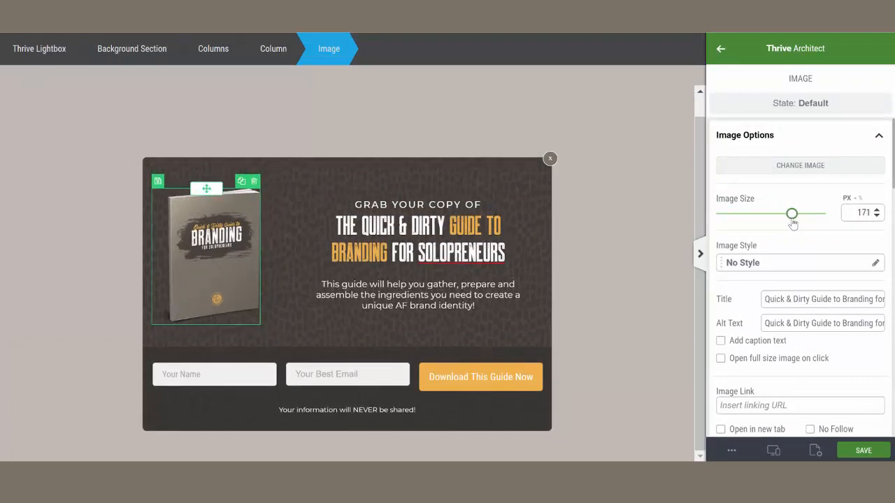
# - Compare the alignment options for the book cover image, settle on centre alignment and save the lightbox
pyautogui.scroll(-2, 804, 220)
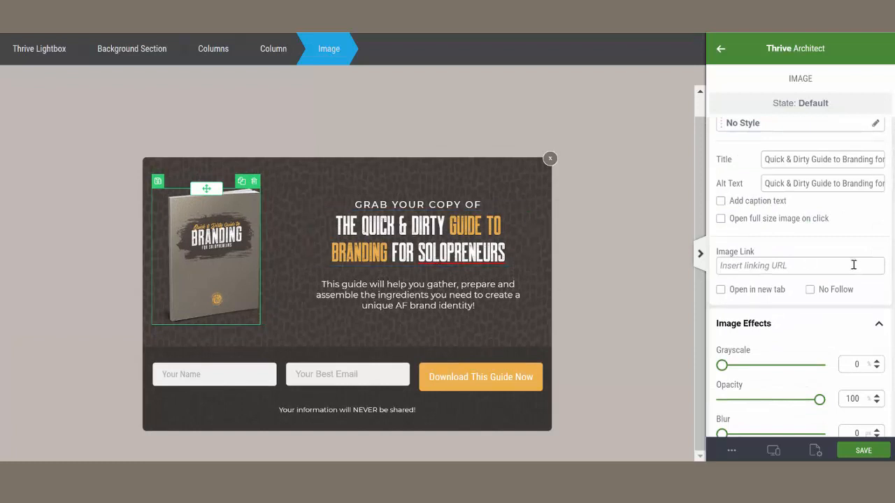
pyautogui.scroll(-3, 853, 264)
pyautogui.scroll(-3, 832, 265)
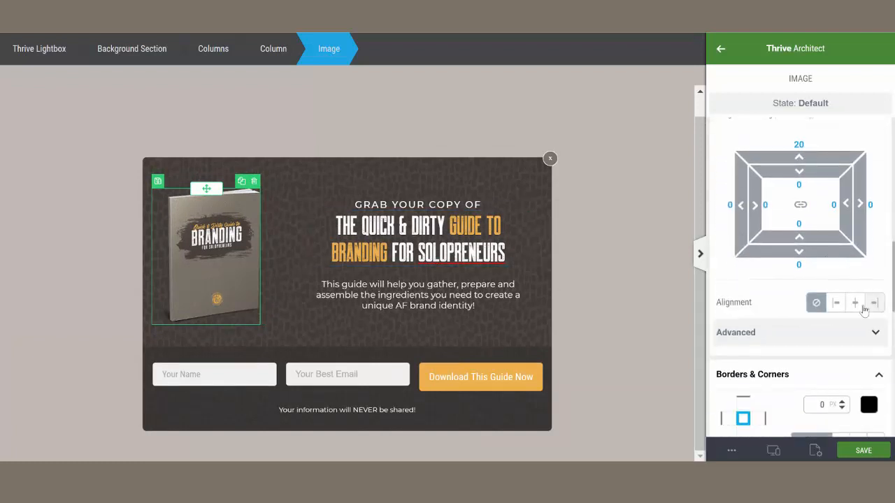
pyautogui.click(856, 305)
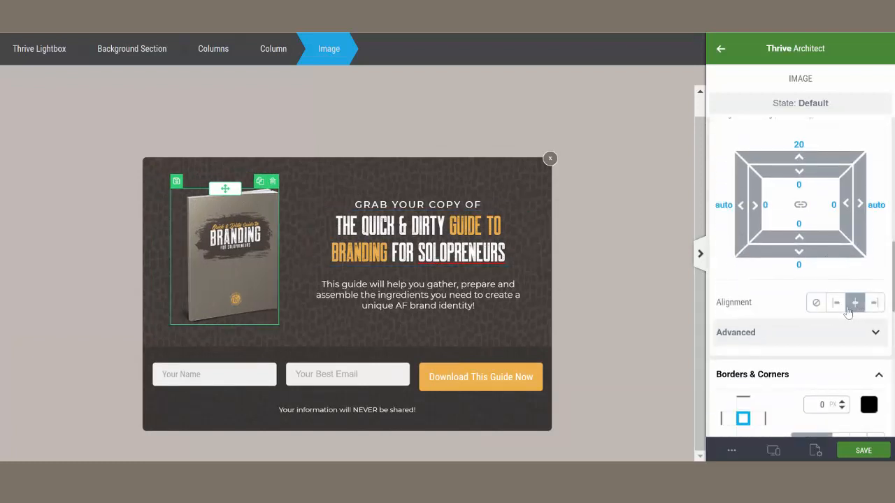
pyautogui.click(837, 304)
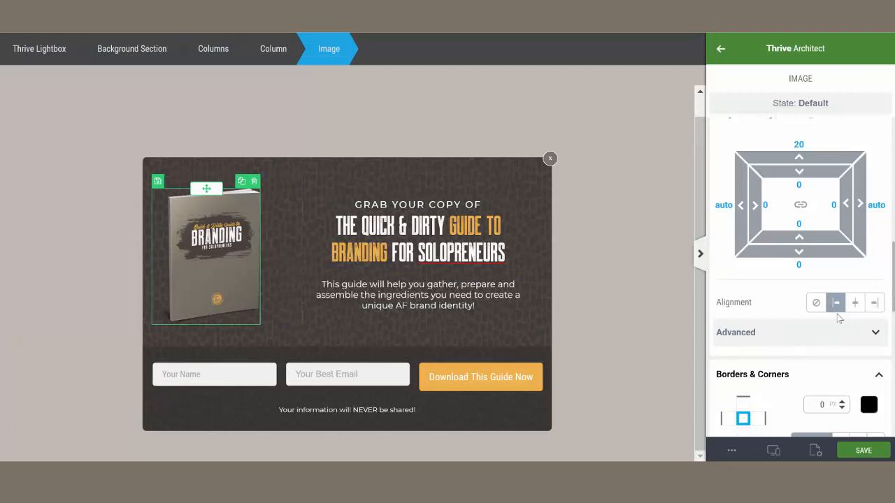
pyautogui.click(854, 303)
pyautogui.click(873, 303)
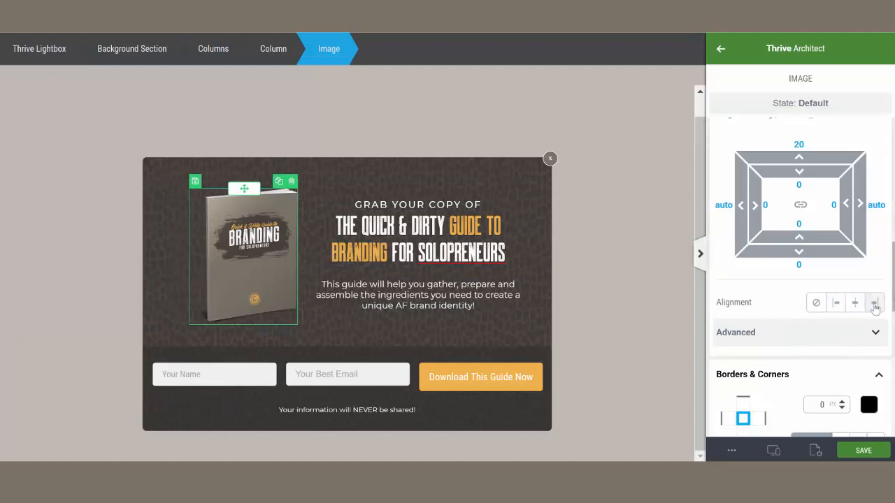
pyautogui.click(855, 304)
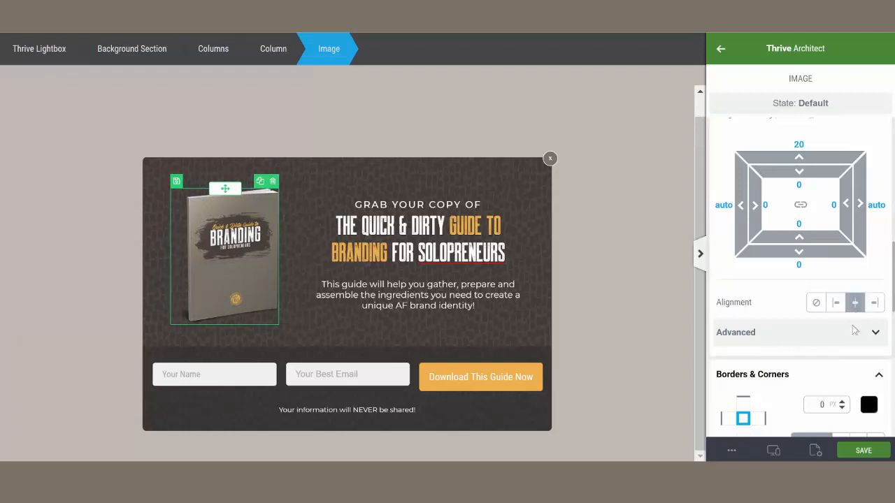
pyautogui.click(863, 451)
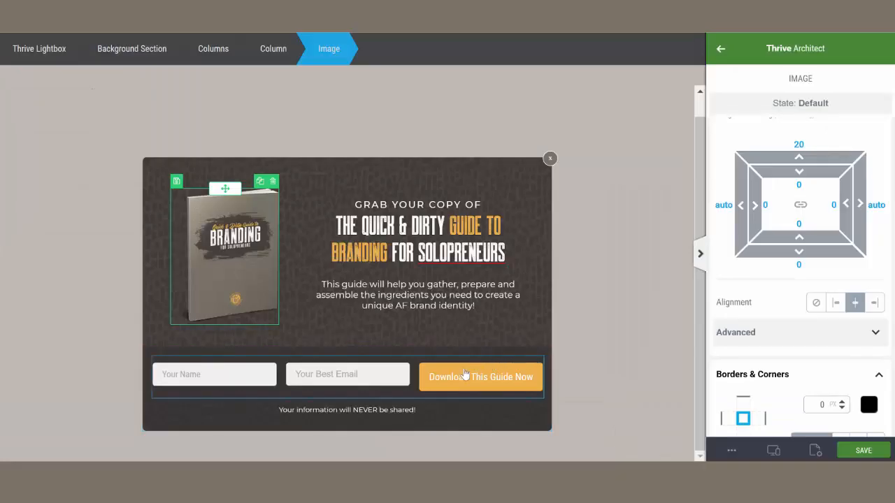
# - Open the lead generation form's elements for editing and check the email field's margins and padding
pyautogui.click(427, 376)
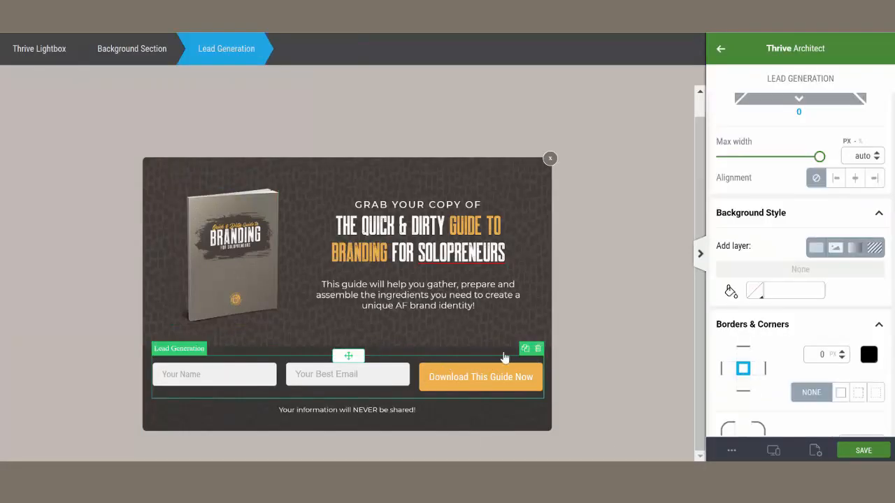
pyautogui.scroll(5, 827, 219)
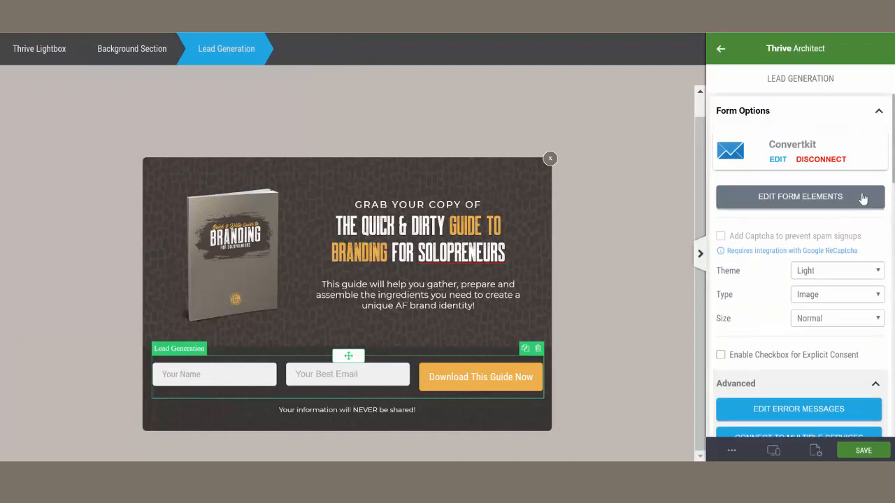
pyautogui.click(859, 199)
pyautogui.click(521, 378)
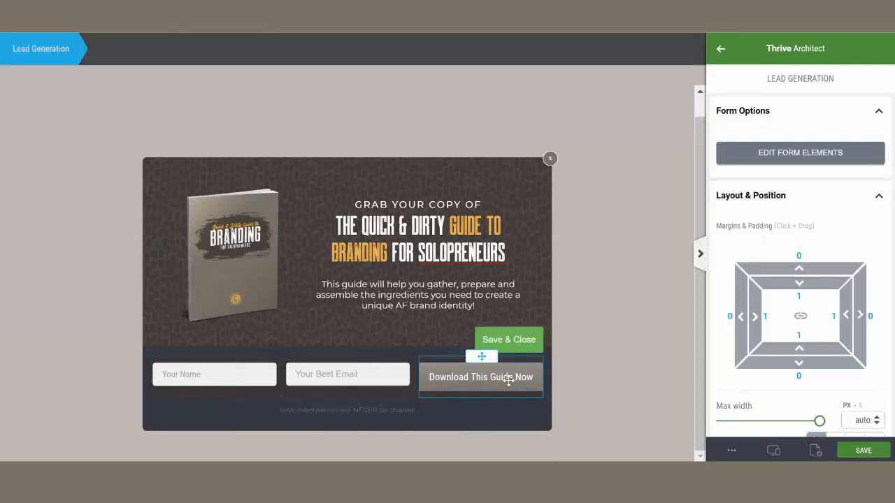
pyautogui.click(356, 374)
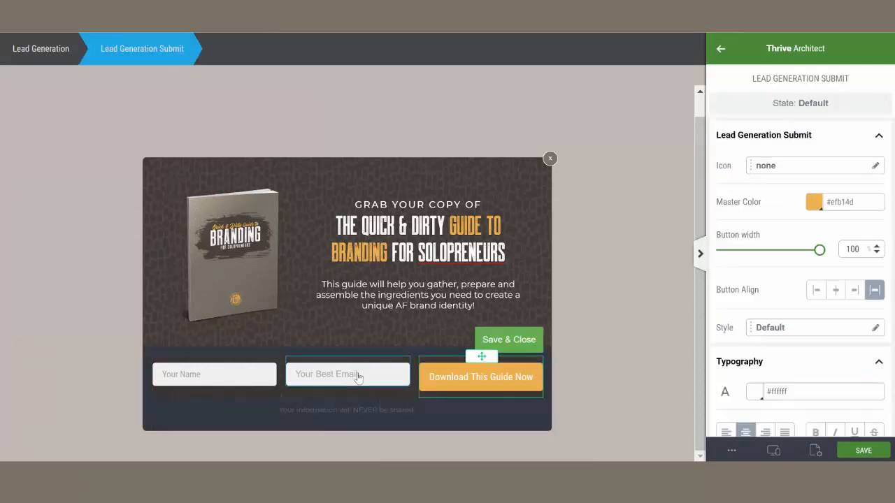
pyautogui.scroll(-6, 838, 266)
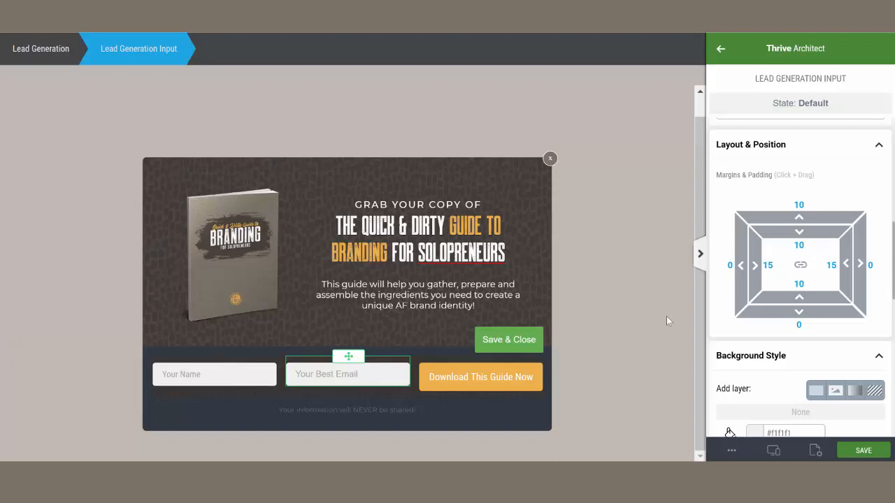
# - Set the top and bottom padding of the "Download This Guide Now" button to 10, then save and close the form editing
pyautogui.click(460, 375)
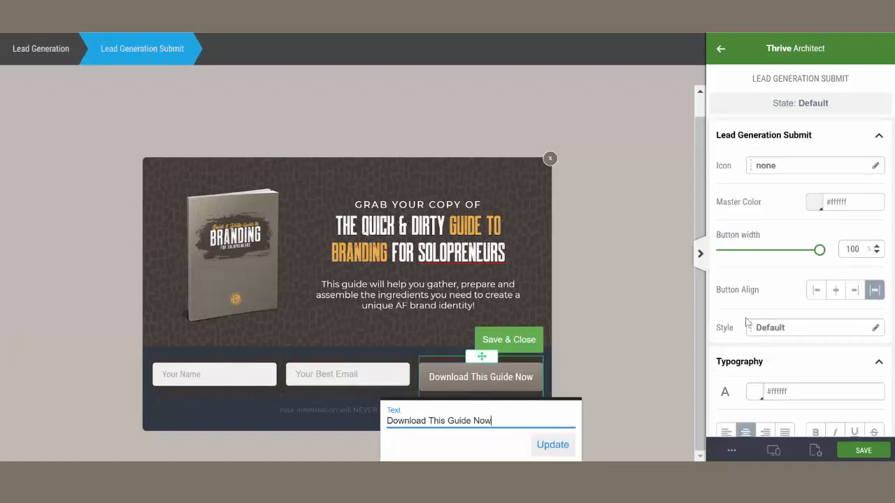
pyautogui.scroll(-3, 783, 294)
pyautogui.scroll(-6, 800, 276)
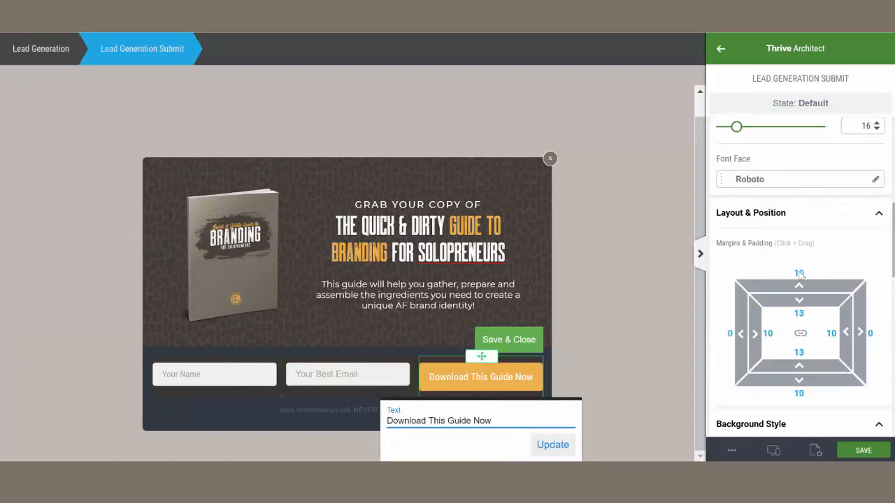
pyautogui.scroll(-1, 799, 274)
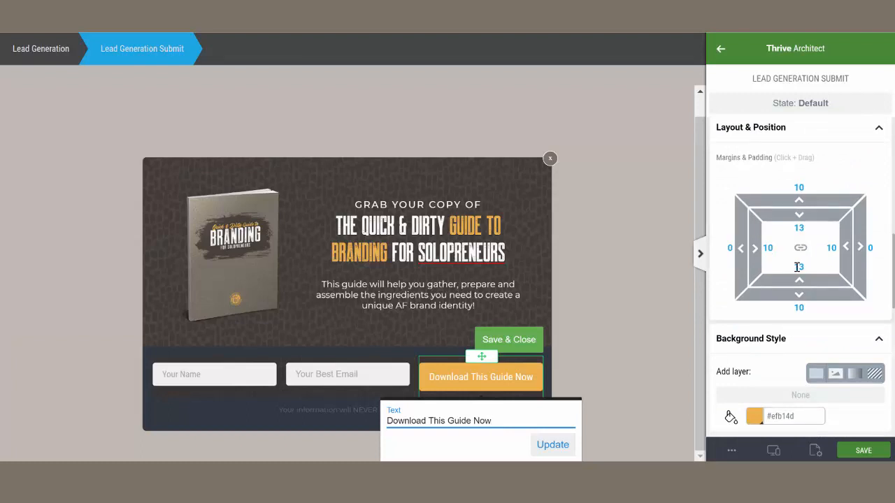
pyautogui.click(799, 229)
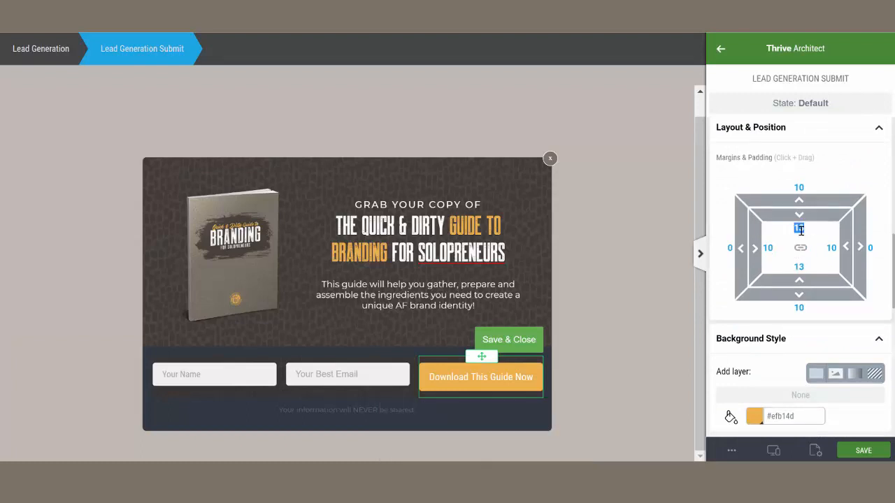
pyautogui.write('10')
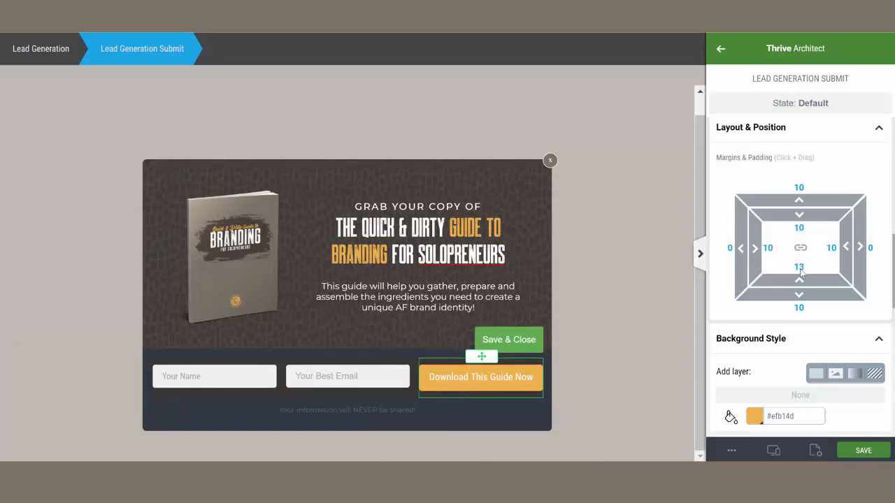
pyautogui.write('10')
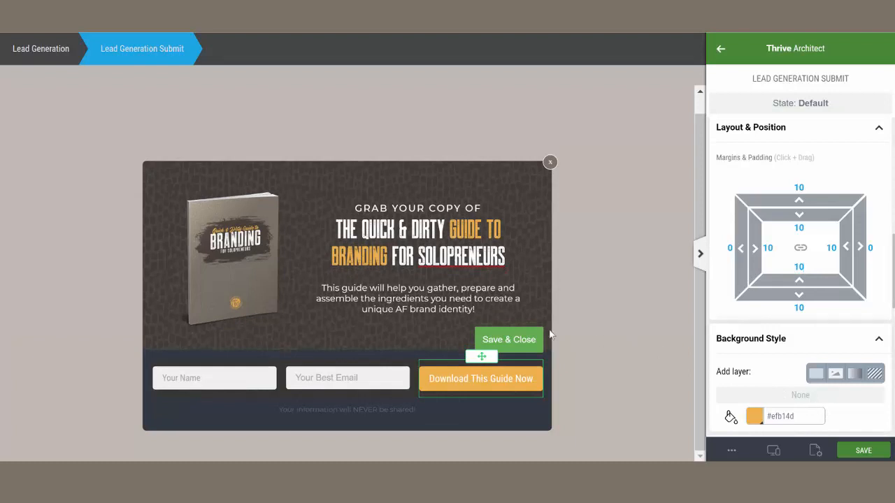
pyautogui.click(508, 341)
pyautogui.click(592, 345)
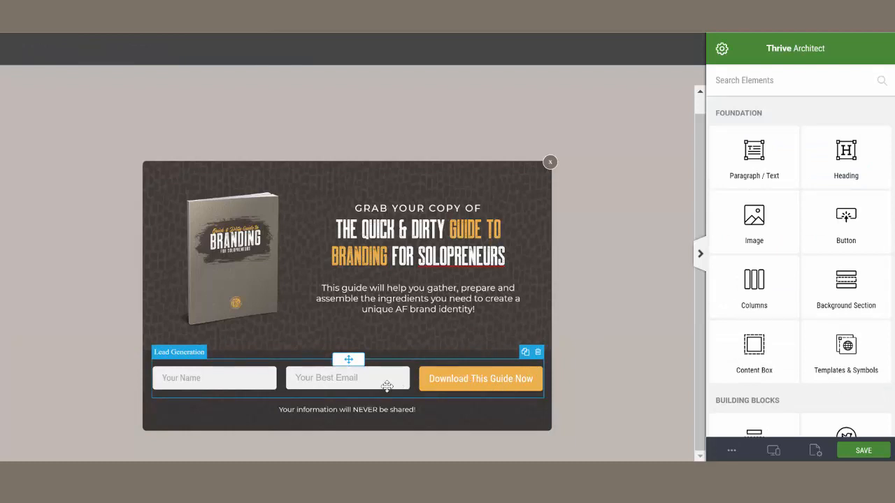
# - Open the form elements for editing and set the "Download This Guide Now" button's master colour to #454039 at 100% opacity
pyautogui.click(472, 377)
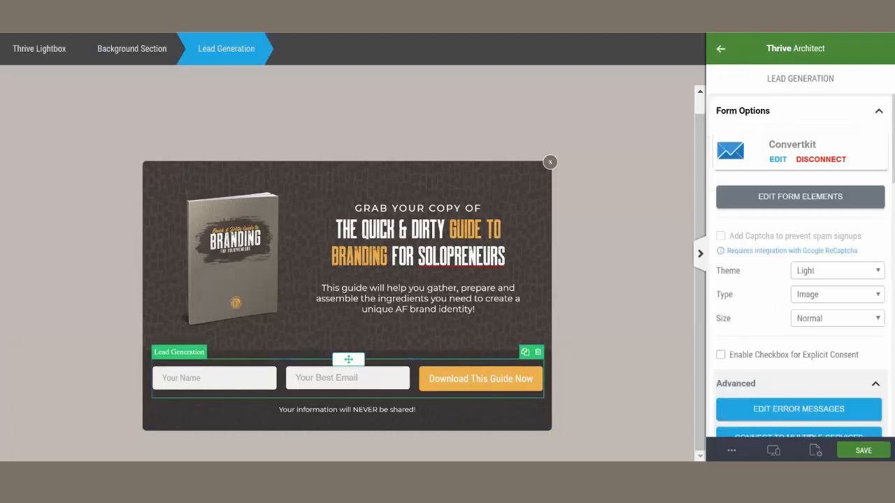
pyautogui.click(856, 204)
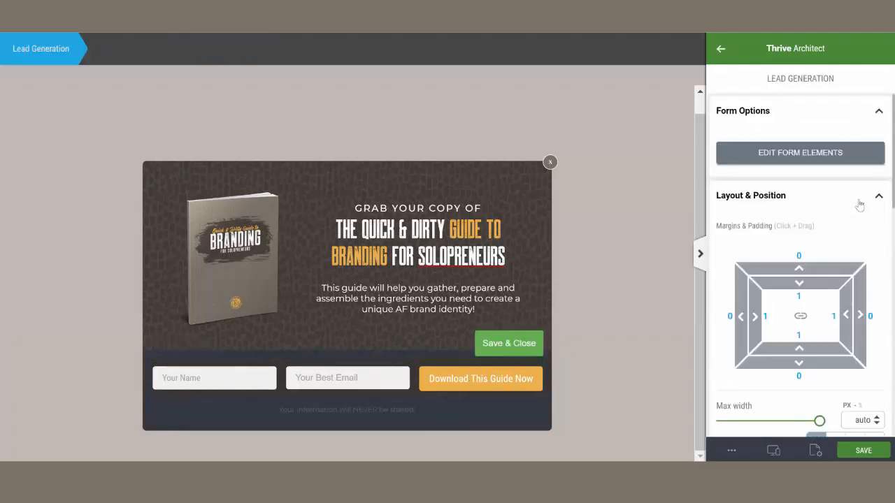
pyautogui.click(492, 383)
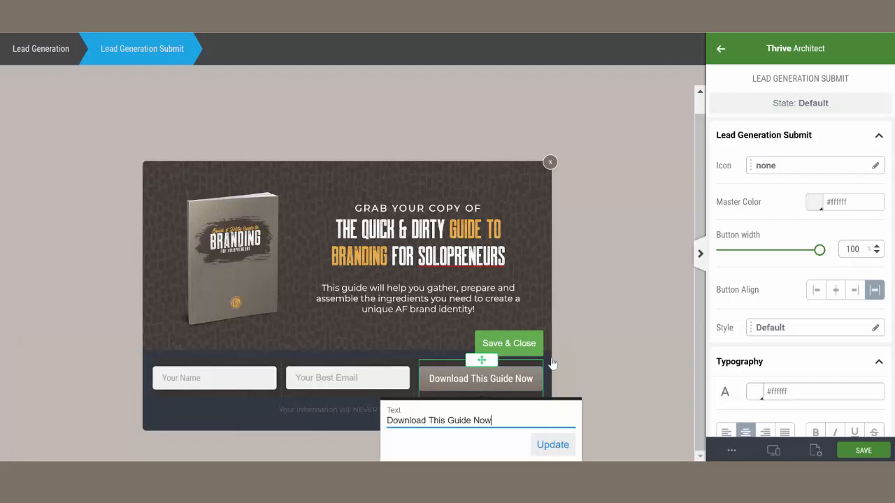
pyautogui.click(814, 203)
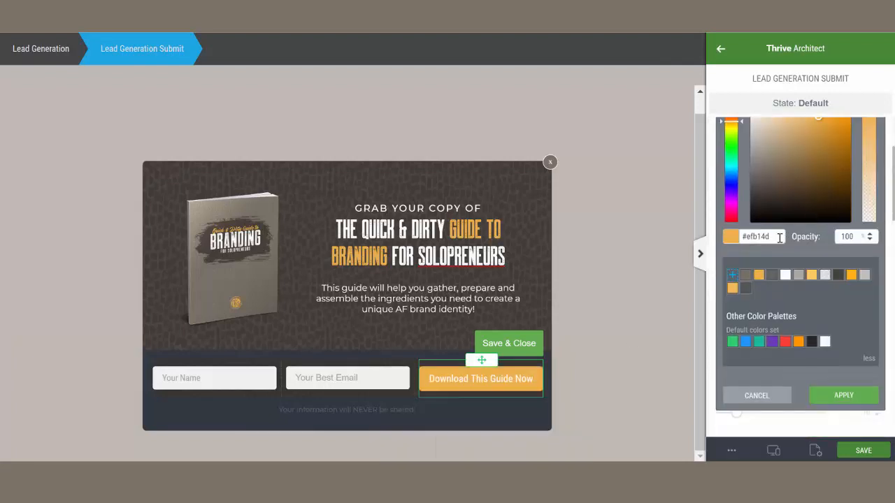
pyautogui.click(772, 274)
pyautogui.scroll(2, 867, 202)
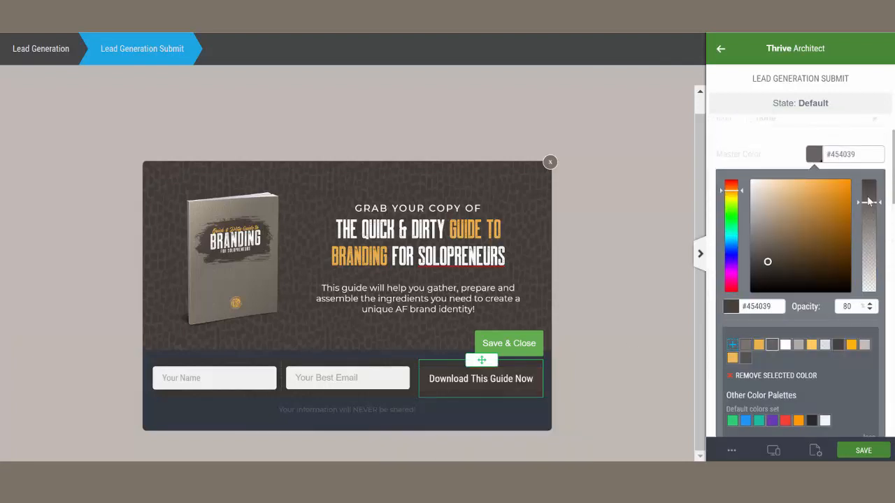
pyautogui.moveTo(871, 204); pyautogui.dragTo(870, 181)
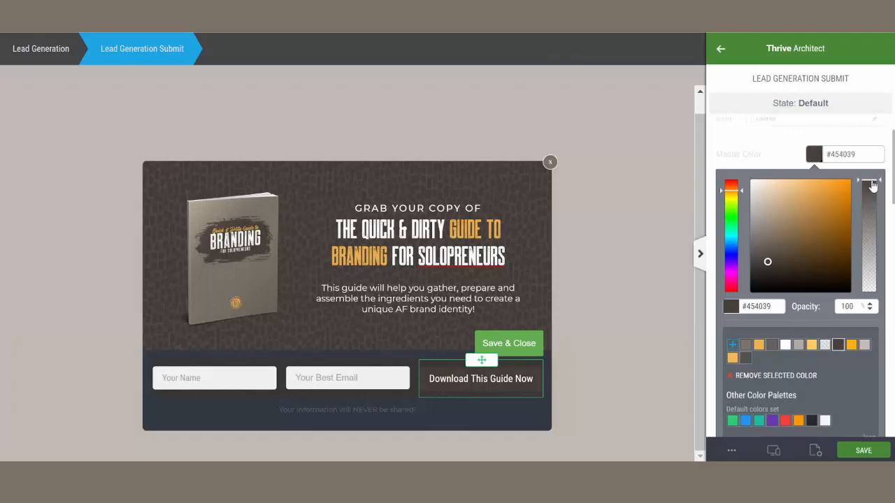
pyautogui.scroll(-2, 855, 339)
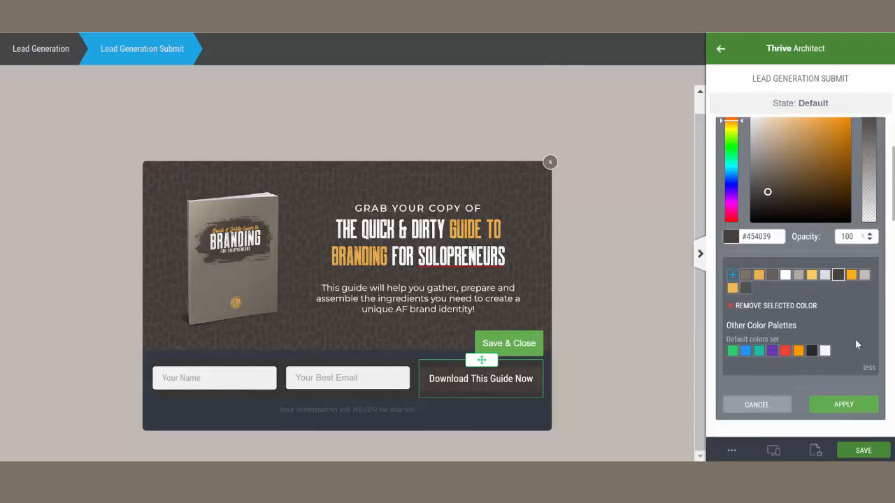
pyautogui.click(842, 405)
pyautogui.scroll(3, 783, 175)
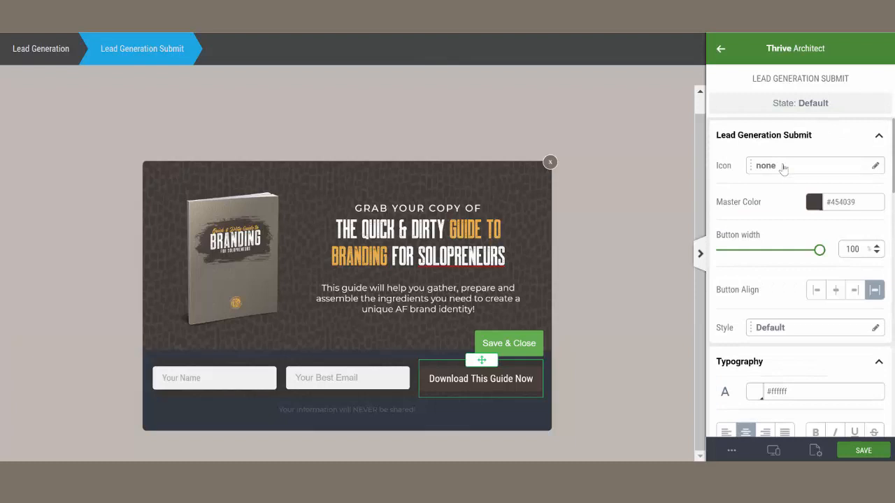
# - In the button's hover state, remove the linear gradient and set the background to #7a7367, then save and close the form editing
pyautogui.click(798, 103)
pyautogui.click(743, 167)
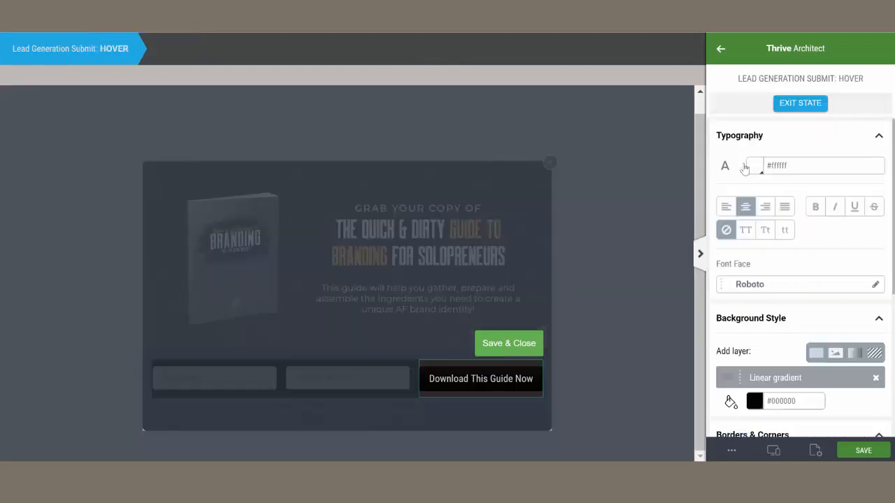
pyautogui.scroll(-2, 794, 335)
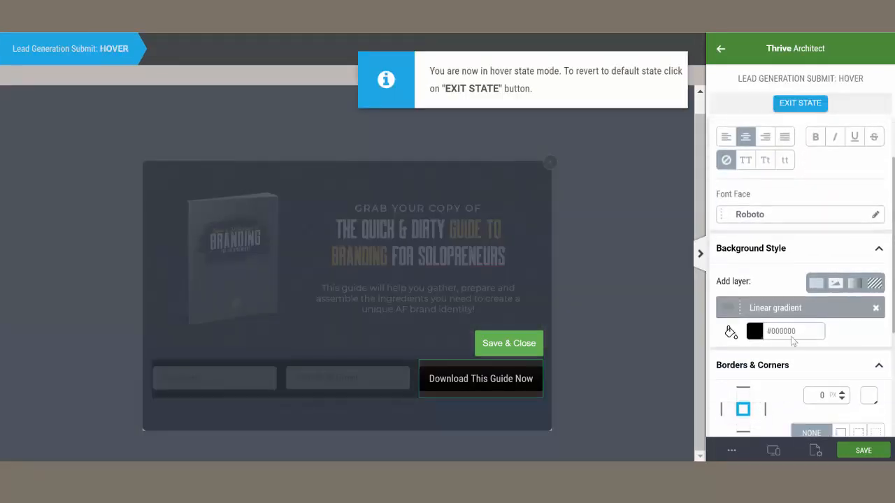
pyautogui.click(876, 312)
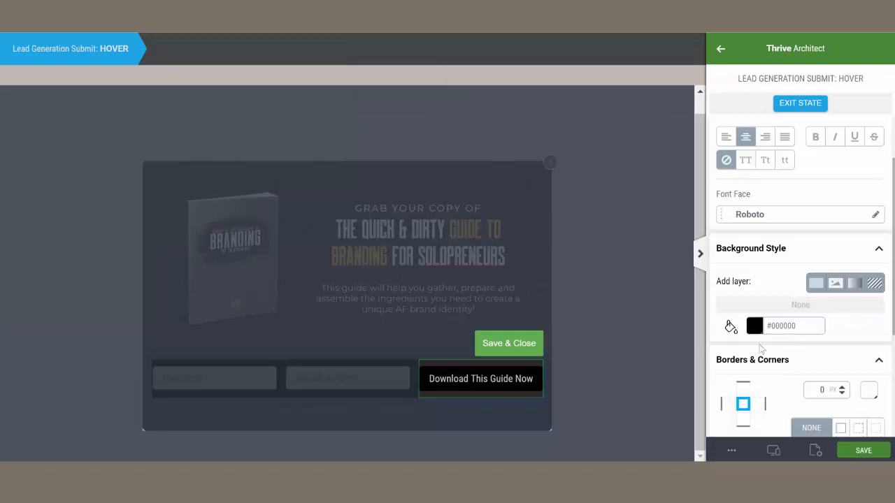
pyautogui.click(756, 326)
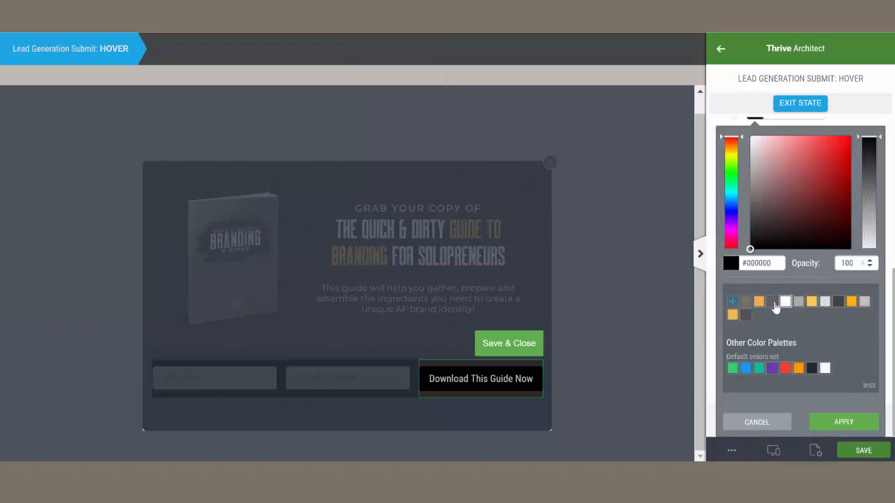
pyautogui.click(745, 302)
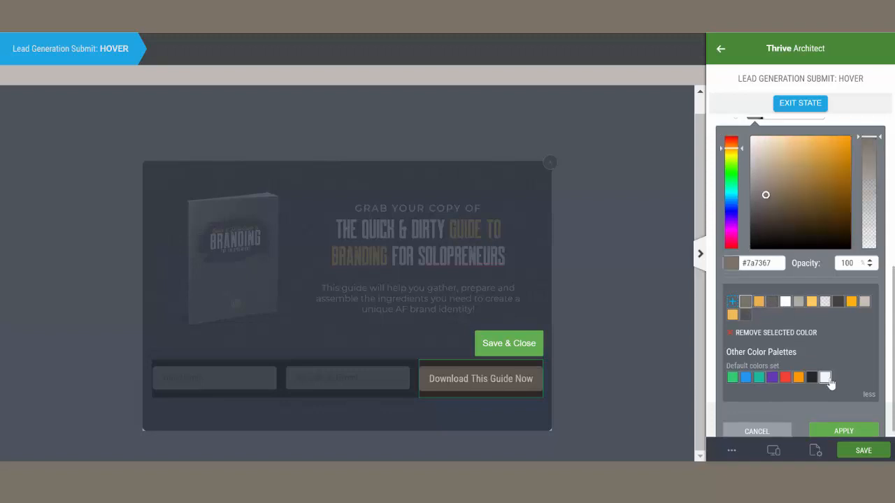
pyautogui.click(843, 429)
pyautogui.click(514, 349)
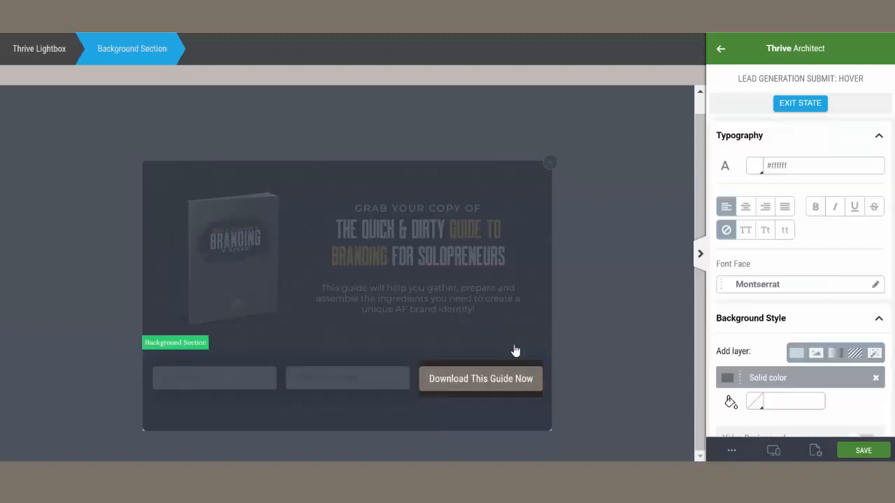
pyautogui.click(572, 354)
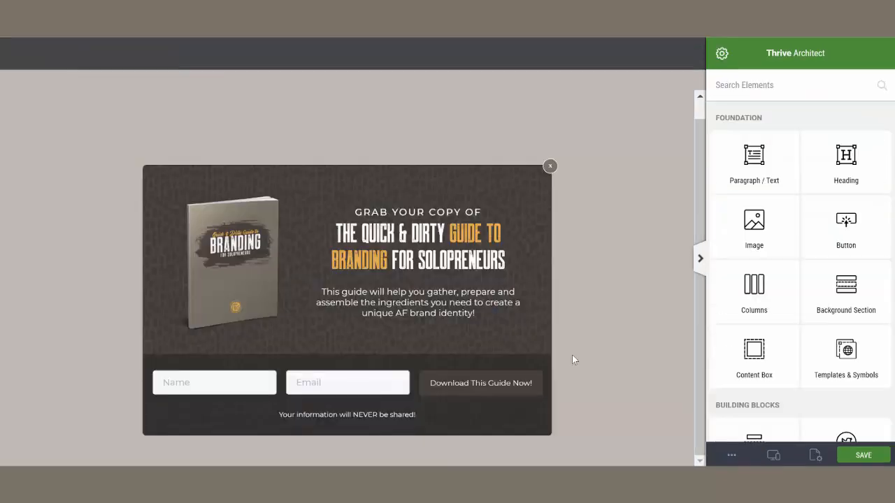
# - Change the solid background colour of the section behind the form to the saved orange swatch and save the lightbox
pyautogui.click(546, 424)
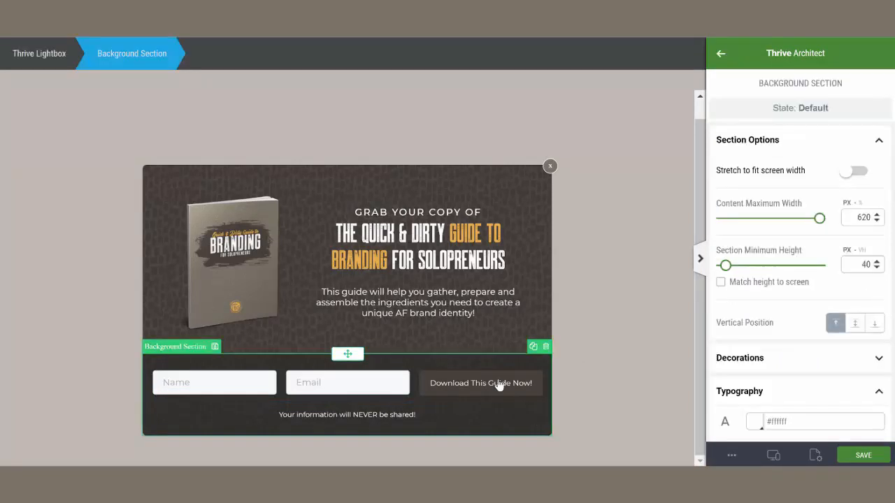
pyautogui.scroll(-10, 821, 318)
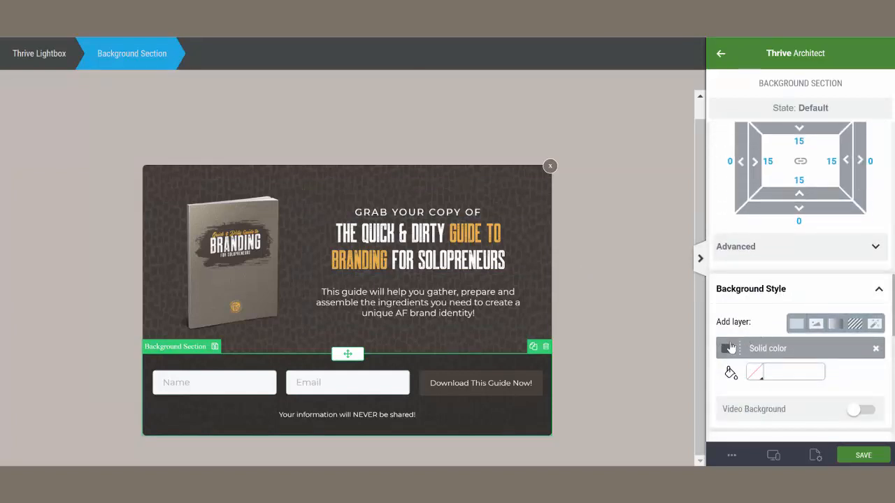
pyautogui.click(727, 348)
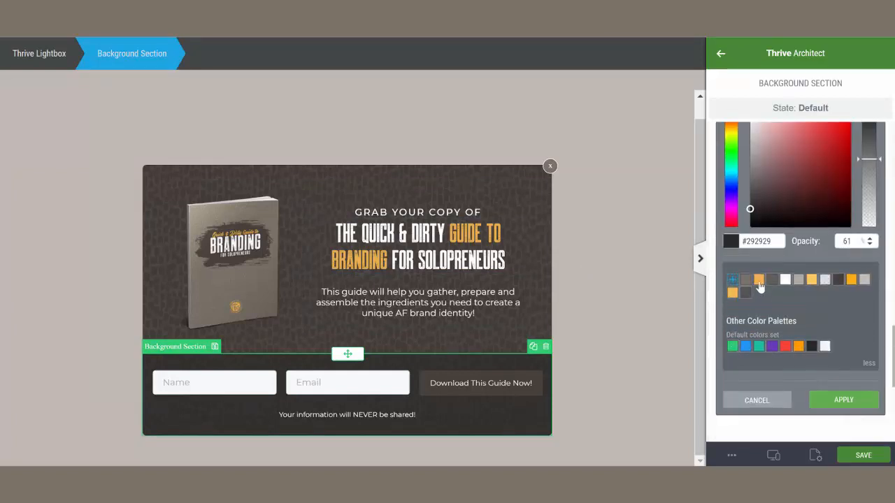
pyautogui.click(758, 281)
pyautogui.click(844, 410)
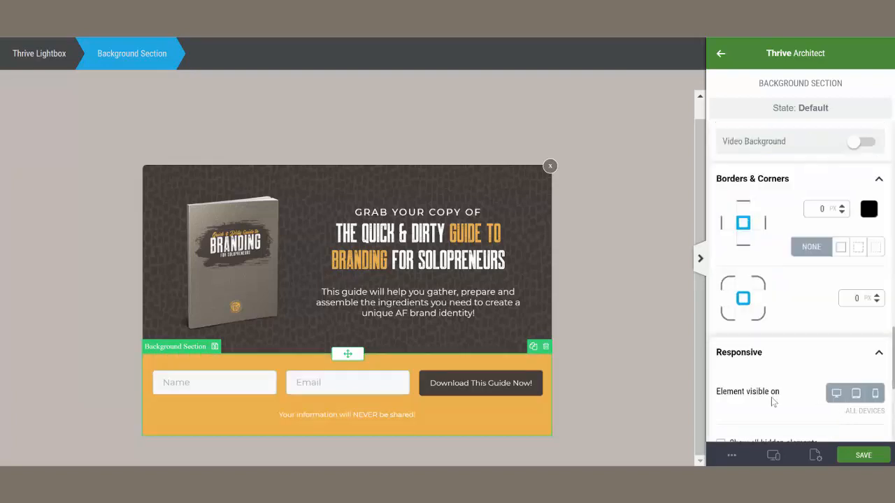
pyautogui.click(860, 455)
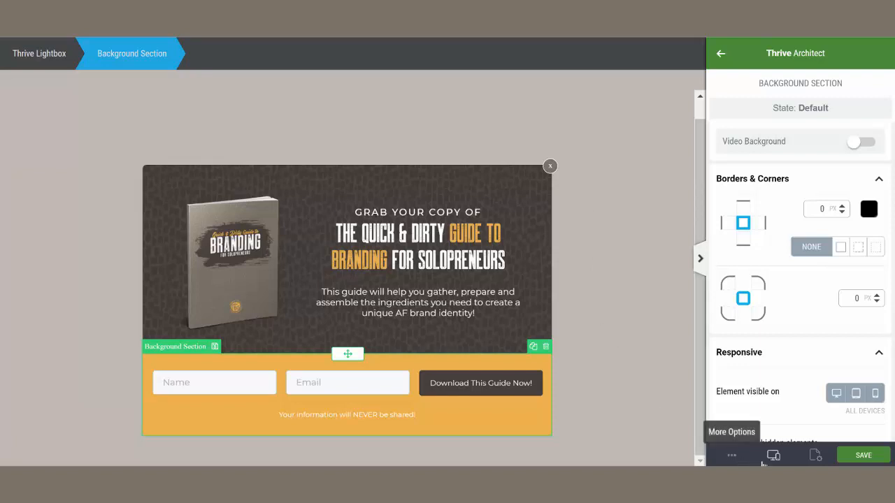
# - Preview the lightbox at tablet width and check its header and form layout
pyautogui.moveTo(772, 455)
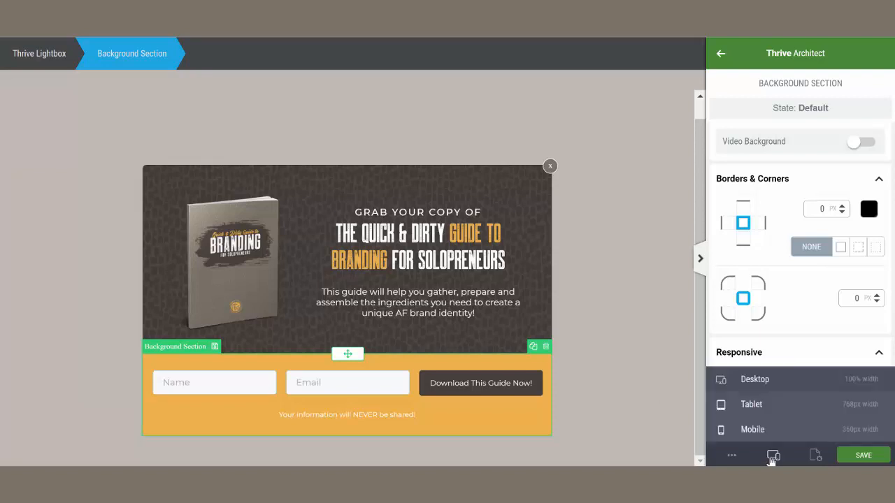
pyautogui.click(752, 406)
pyautogui.scroll(-3, 498, 221)
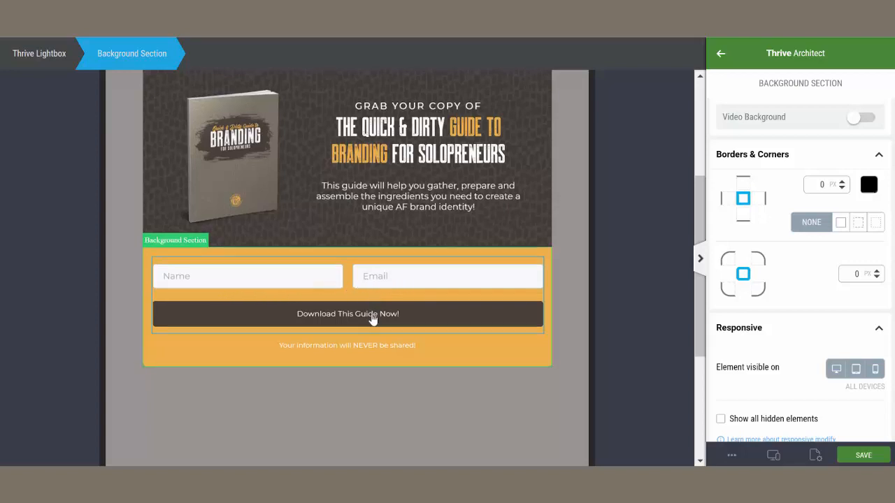
pyautogui.scroll(2, 378, 314)
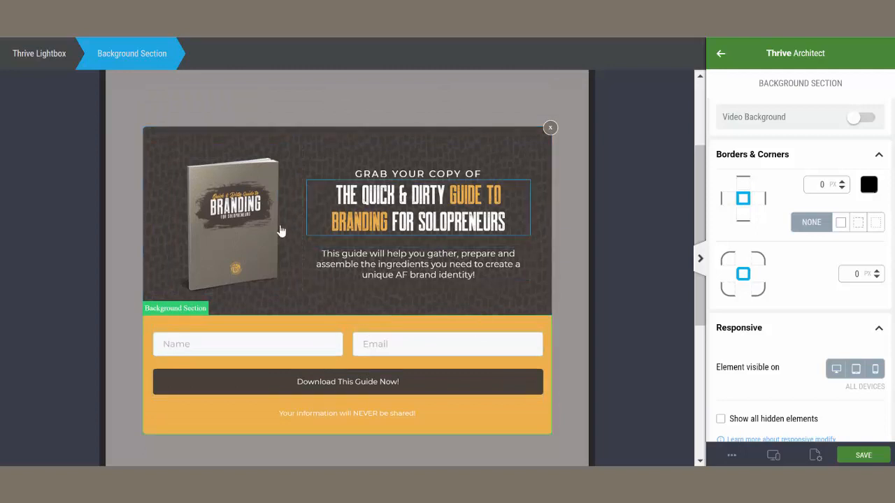
pyautogui.scroll(-2, 489, 342)
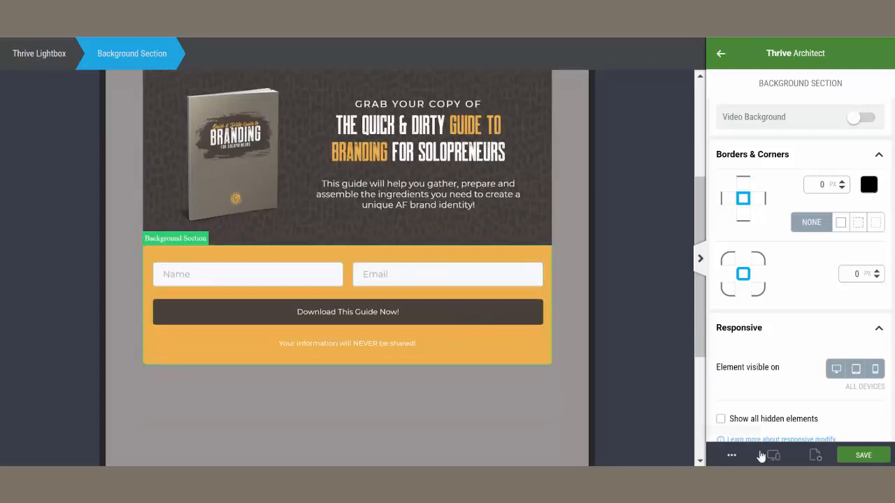
# - Preview the lightbox at mobile width and examine how the book cover, text and form stack
pyautogui.moveTo(773, 455)
pyautogui.click(760, 430)
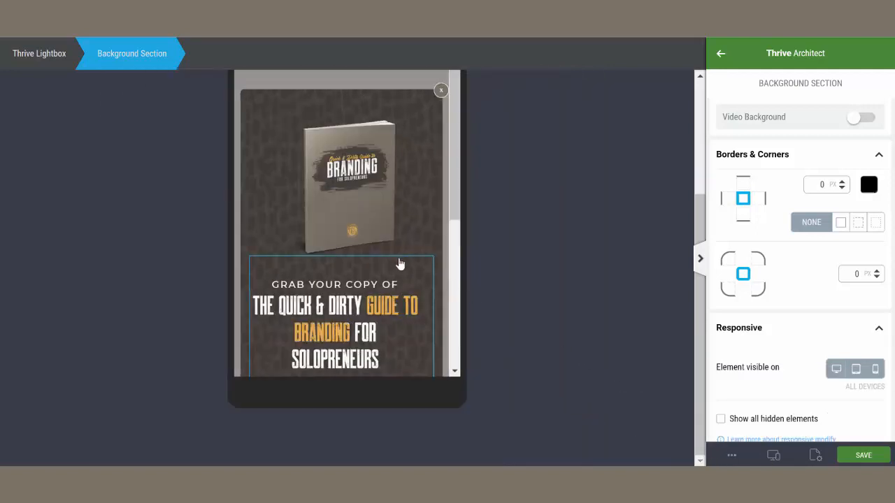
pyautogui.scroll(-5, 363, 266)
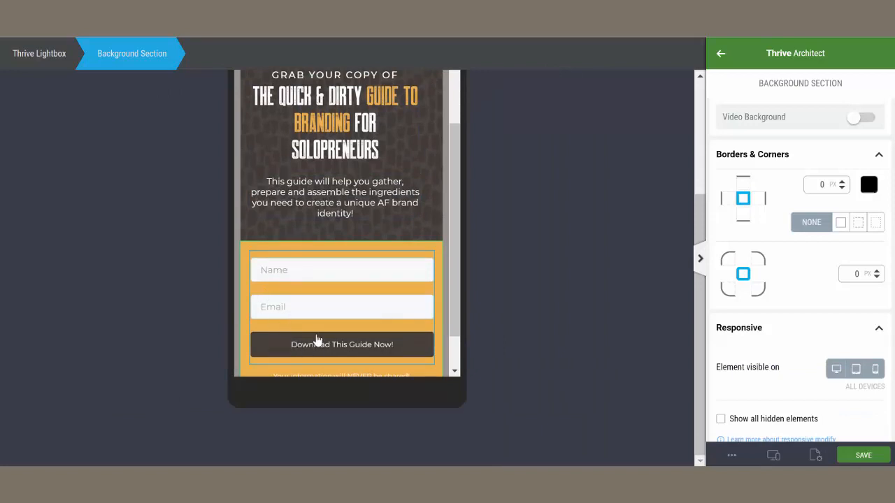
pyautogui.scroll(3, 343, 342)
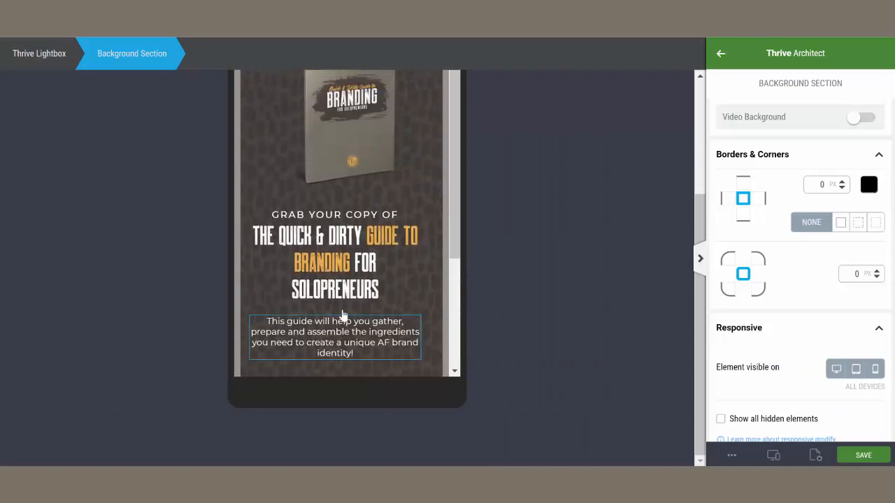
pyautogui.scroll(2, 344, 315)
pyautogui.scroll(-5, 327, 207)
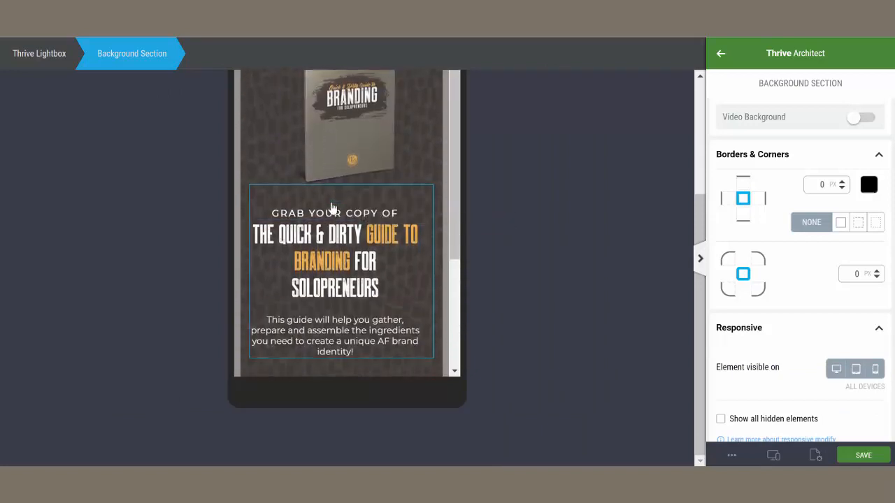
pyautogui.scroll(3, 334, 274)
pyautogui.scroll(2, 346, 240)
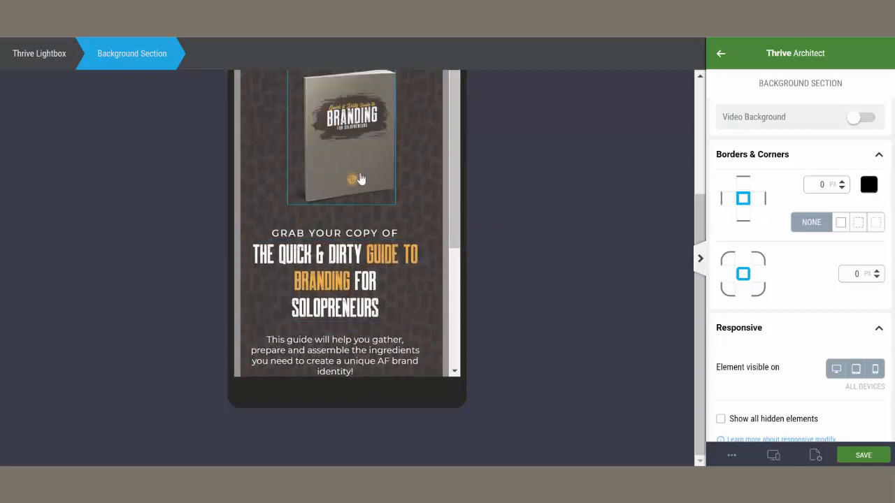
pyautogui.scroll(-5, 344, 276)
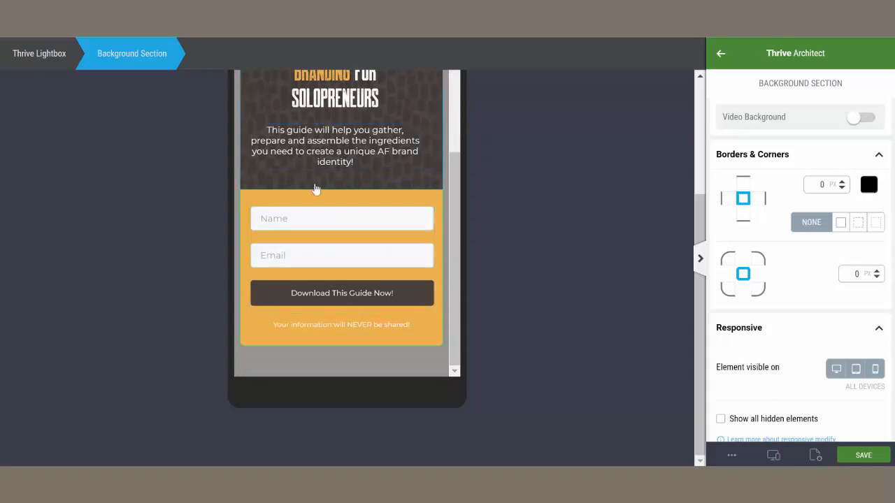
pyautogui.scroll(5, 326, 179)
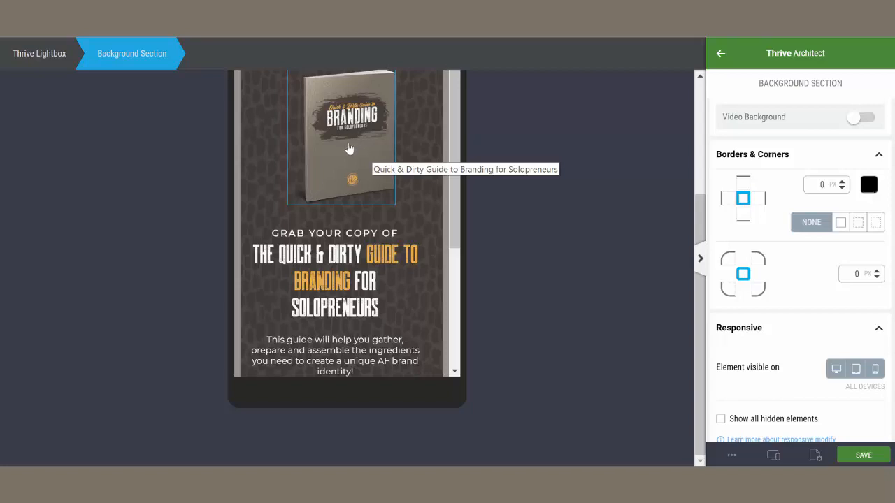
# - Hide the book cover image on mobile, leaving it visible on desktop and tablet only
pyautogui.click(348, 144)
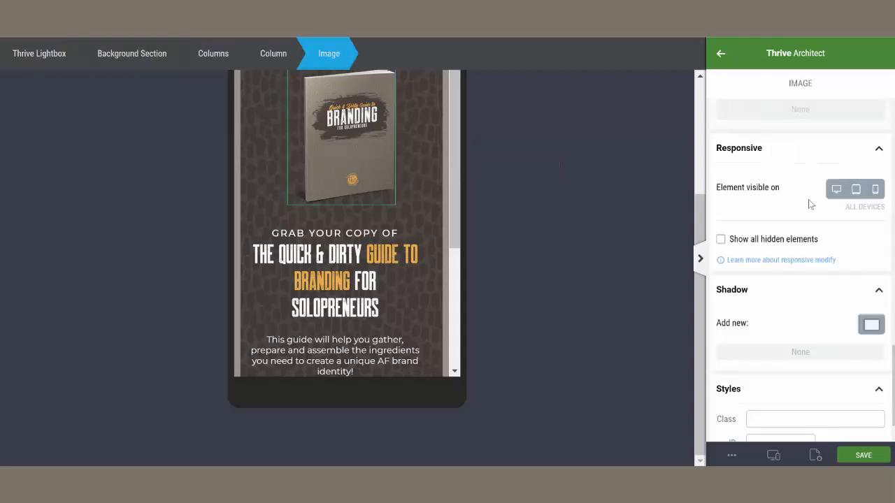
pyautogui.scroll(10, 811, 189)
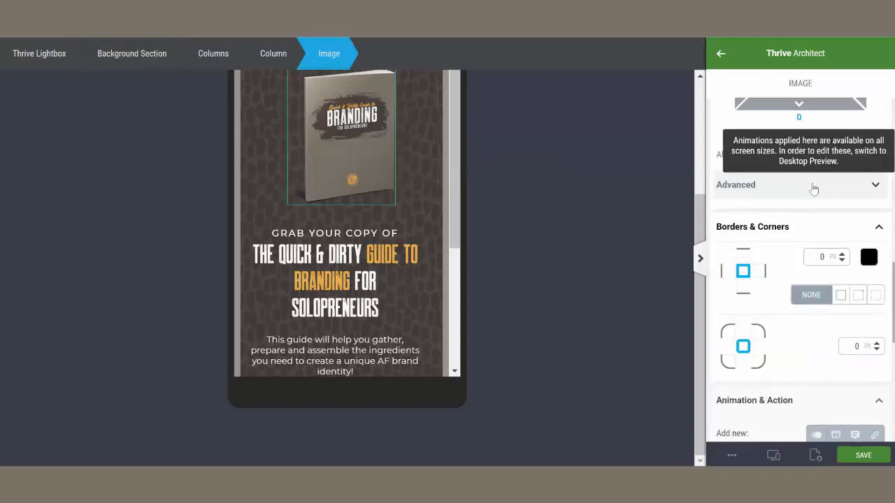
pyautogui.scroll(-10, 811, 183)
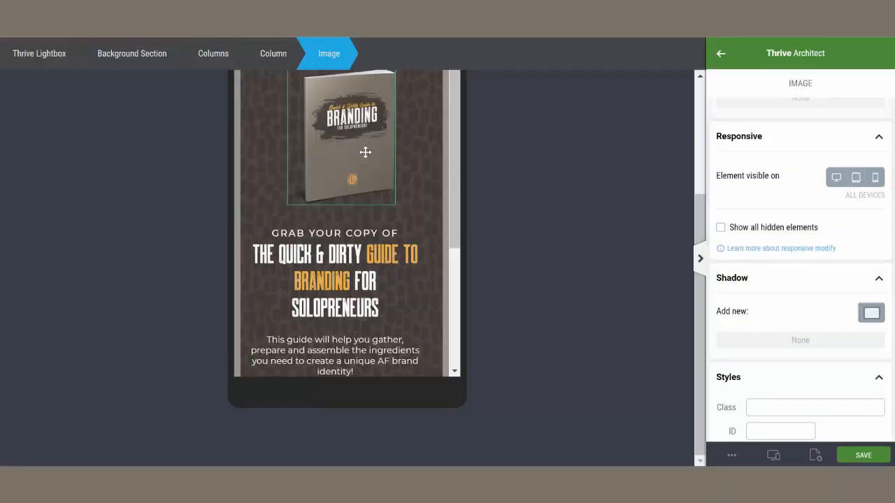
pyautogui.click(876, 178)
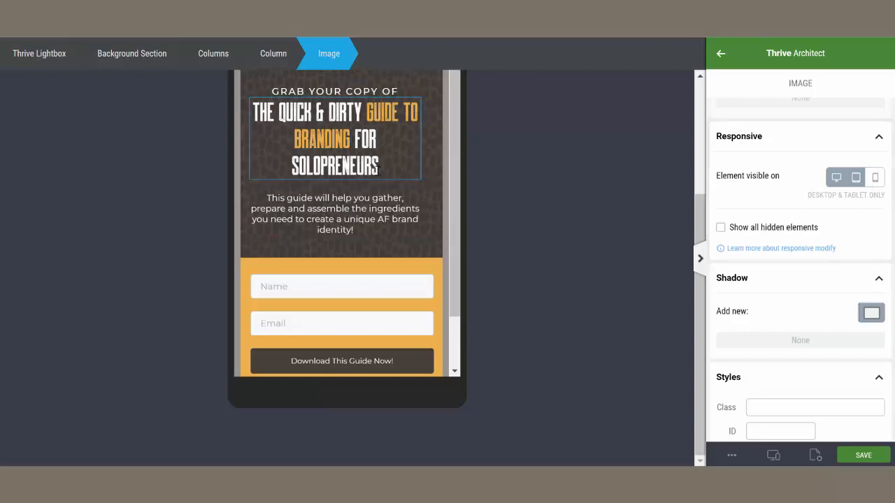
# - Review the lightbox layout at mobile, tablet and desktop widths, checking the header text, book cover and form
pyautogui.scroll(2, 370, 176)
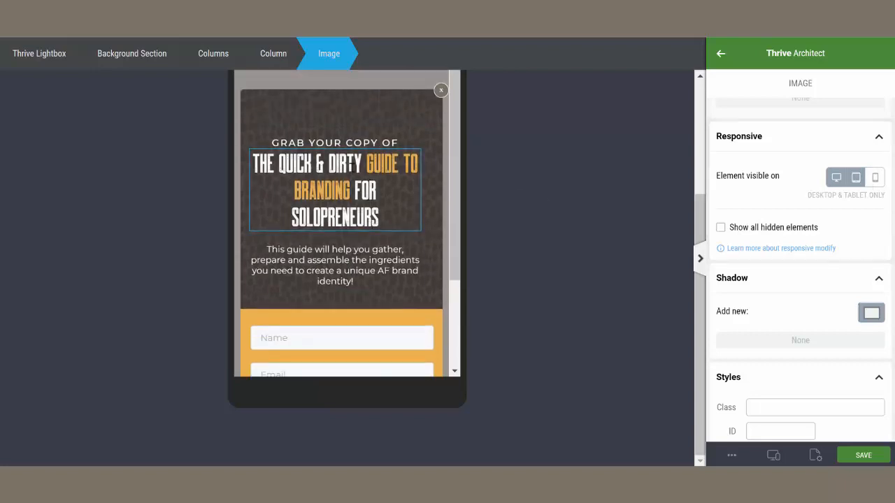
pyautogui.scroll(-2, 347, 189)
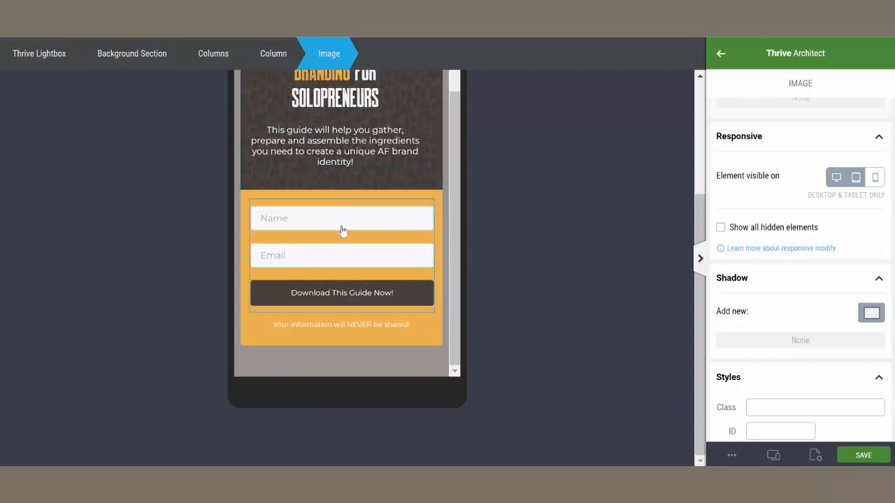
pyautogui.scroll(2, 341, 232)
pyautogui.scroll(-3, 344, 236)
pyautogui.scroll(2, 348, 214)
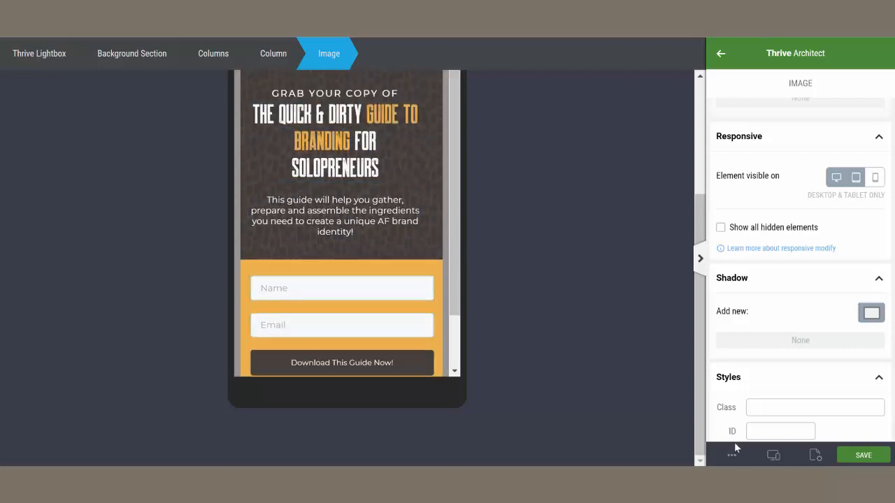
pyautogui.moveTo(772, 463)
pyautogui.click(768, 406)
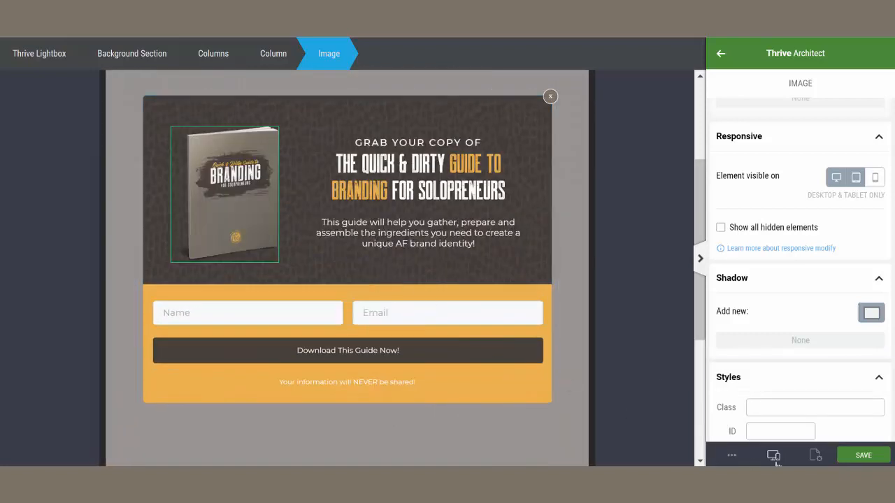
pyautogui.moveTo(772, 455)
pyautogui.click(760, 381)
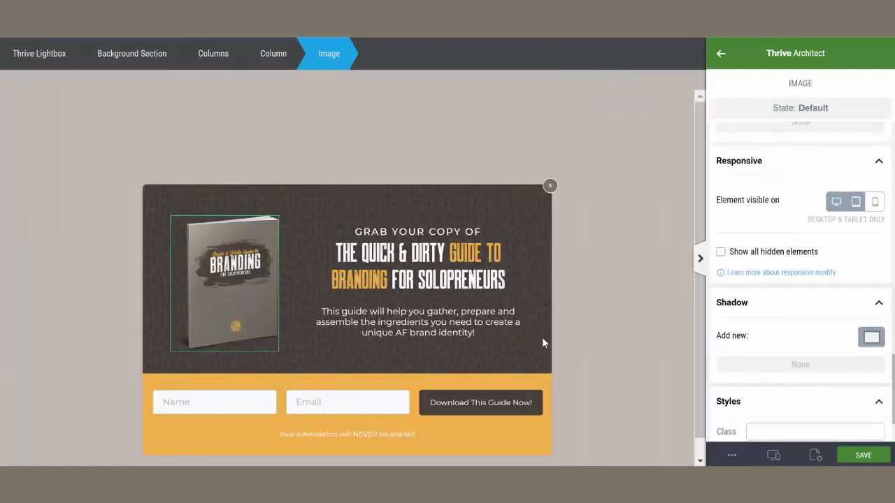
pyautogui.scroll(-1, 363, 265)
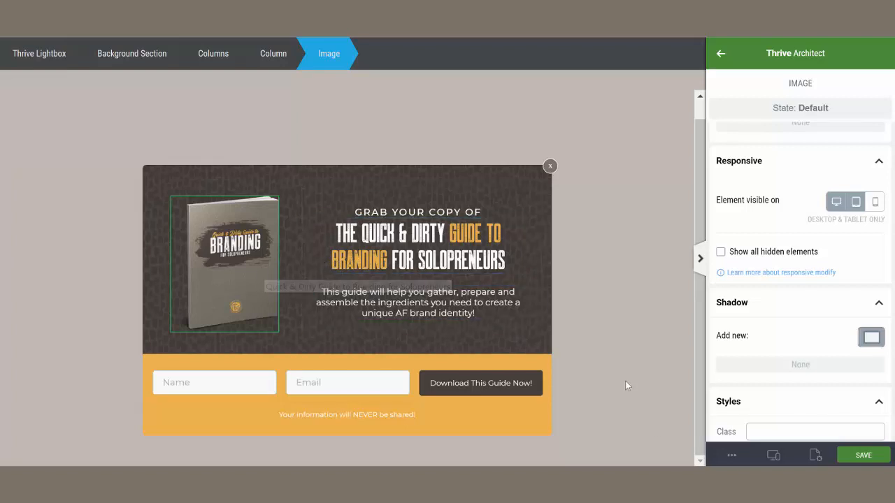
# - In the mobile view, set the main heading's font size to 55 px and its line height to 0.90 em
pyautogui.click(773, 456)
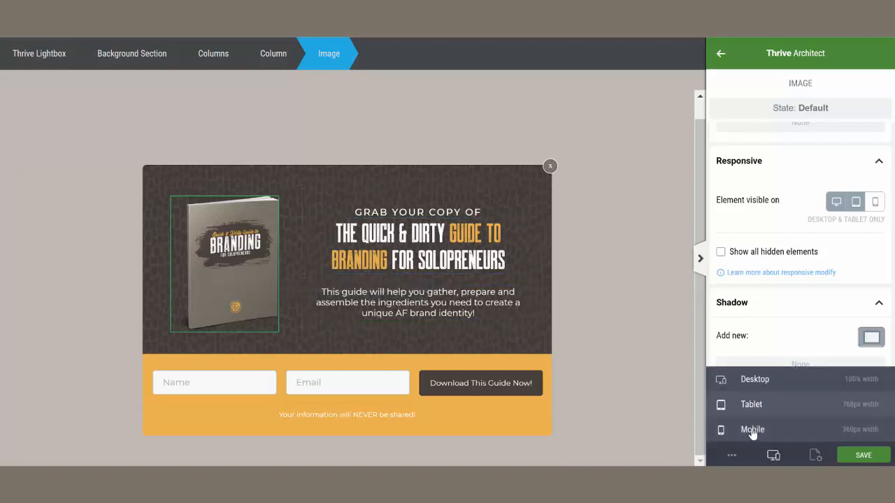
pyautogui.click(752, 430)
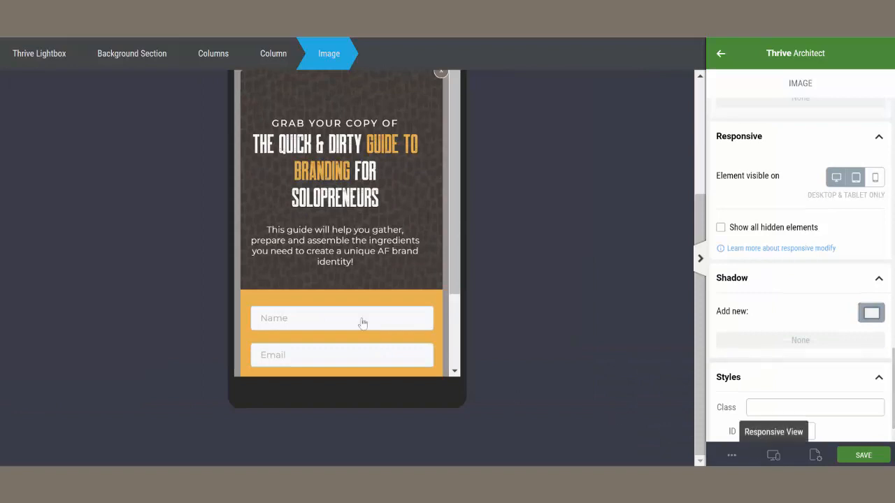
pyautogui.scroll(1, 334, 259)
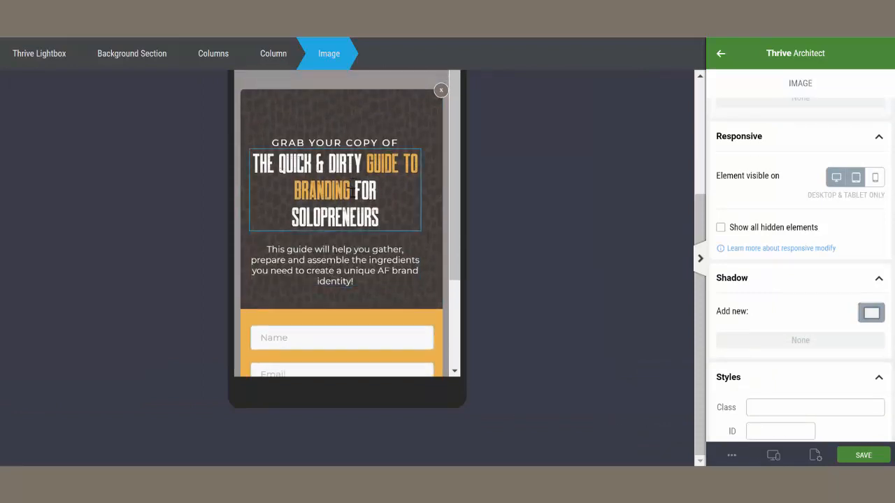
pyautogui.scroll(-3, 356, 237)
pyautogui.scroll(2, 362, 278)
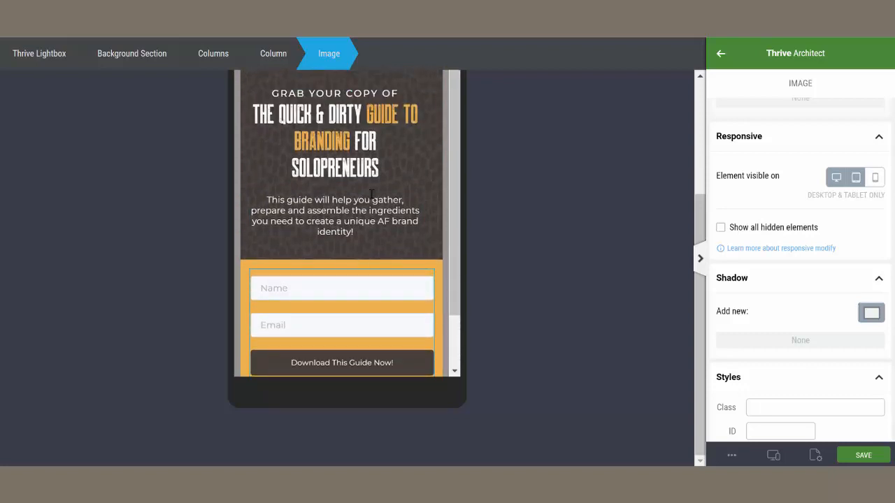
pyautogui.click(371, 143)
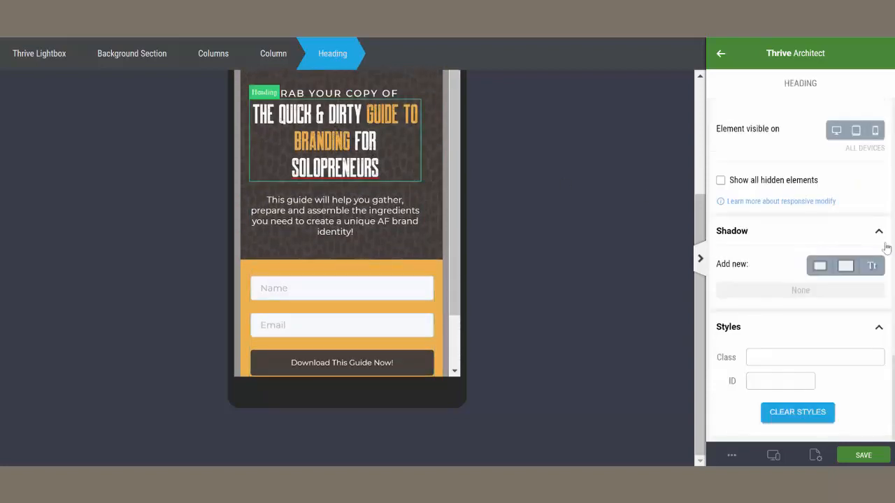
pyautogui.scroll(5, 802, 230)
pyautogui.scroll(10, 802, 231)
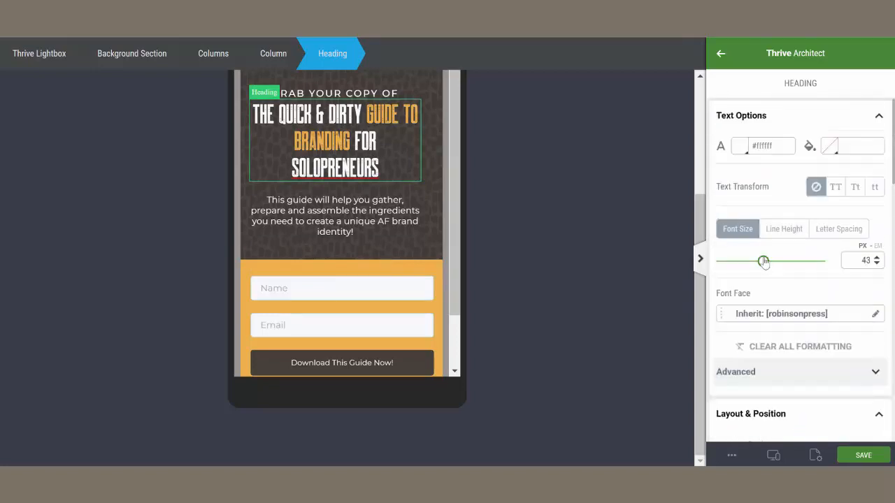
pyautogui.moveTo(764, 262); pyautogui.dragTo(775, 261)
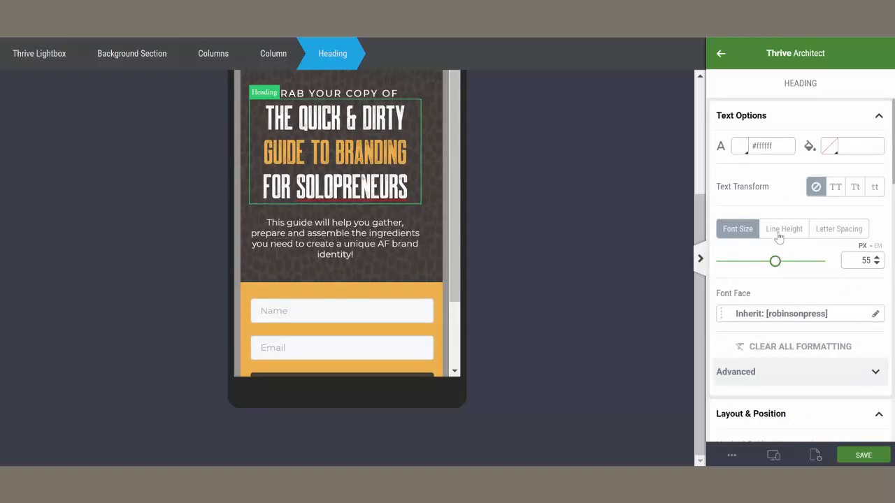
pyautogui.click(777, 233)
pyautogui.moveTo(735, 262); pyautogui.dragTo(733, 262)
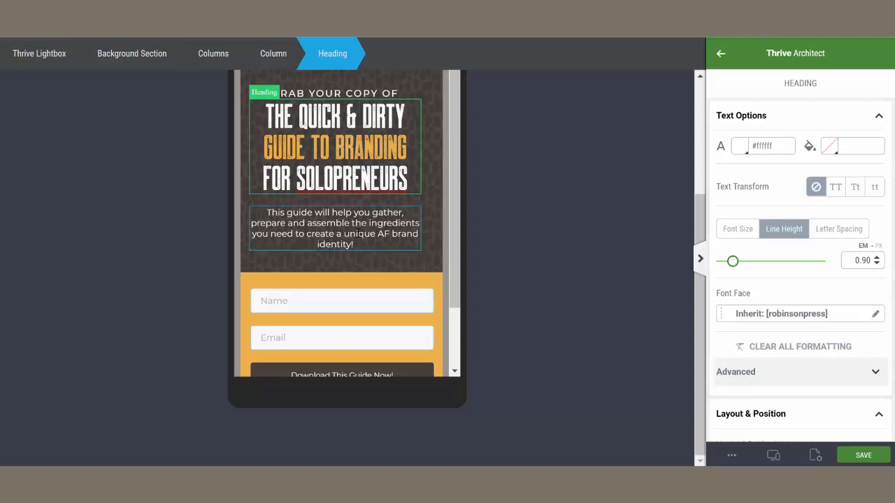
# - Centre-align the heading element for mobile, return to the desktop view and save the lightbox
pyautogui.scroll(-2, 358, 232)
pyautogui.scroll(2, 358, 238)
pyautogui.scroll(-5, 774, 244)
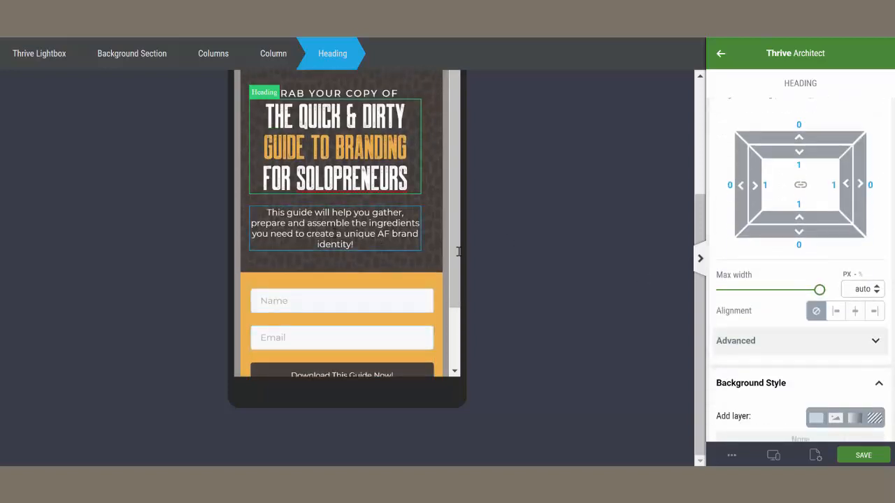
pyautogui.click(855, 310)
pyautogui.click(773, 458)
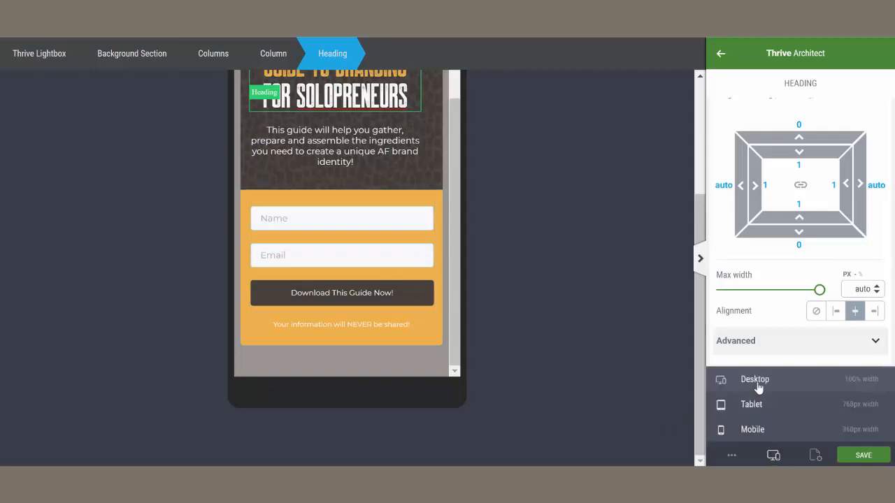
pyautogui.click(734, 381)
pyautogui.click(864, 456)
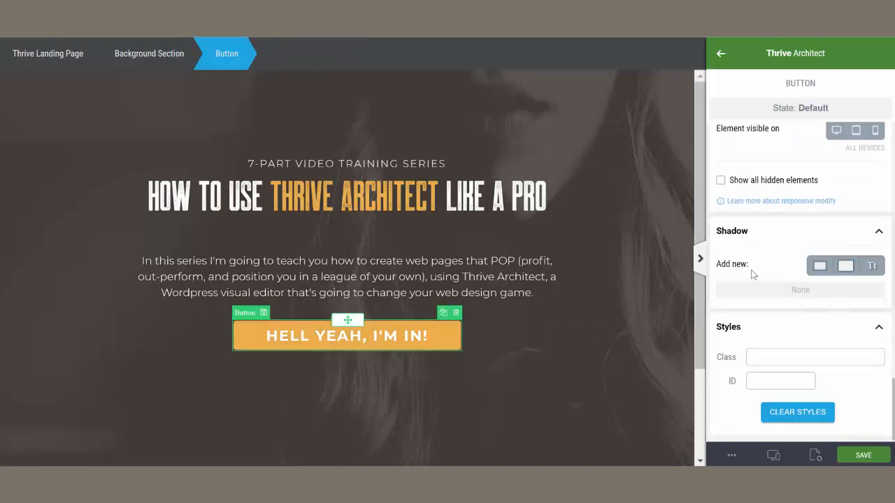
# - Replace the landing page button's click action with a popup action that opens the Branding Guide lightbox with instant (no) animation
pyautogui.scroll(5, 755, 279)
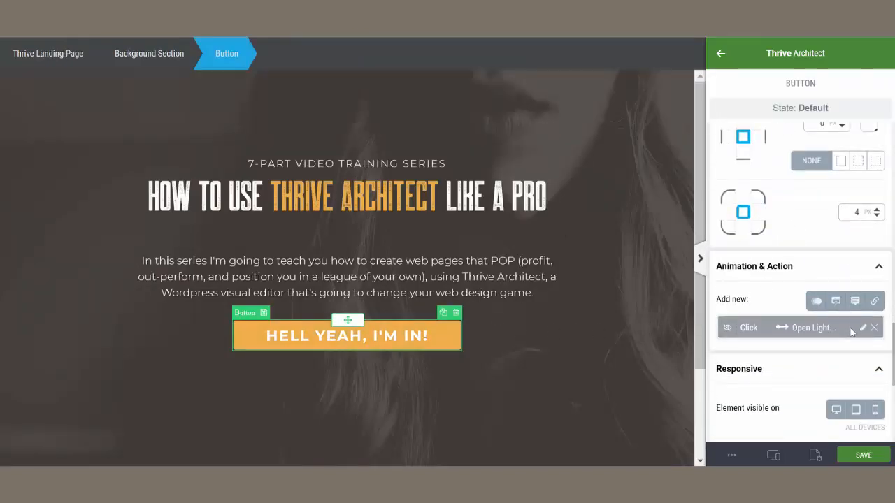
pyautogui.click(874, 330)
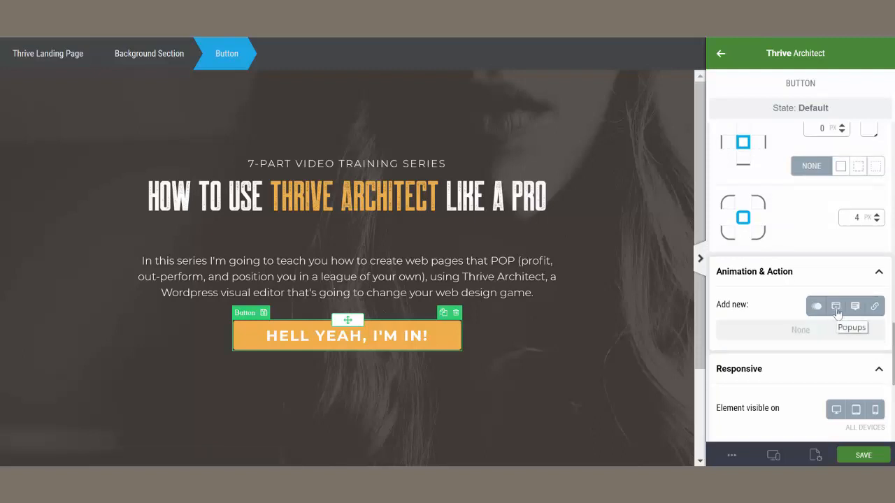
pyautogui.click(836, 308)
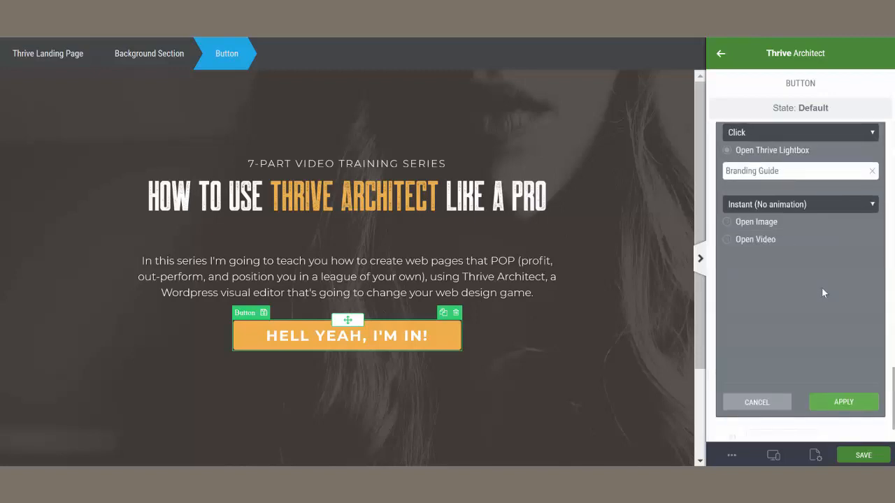
pyautogui.scroll(1, 822, 287)
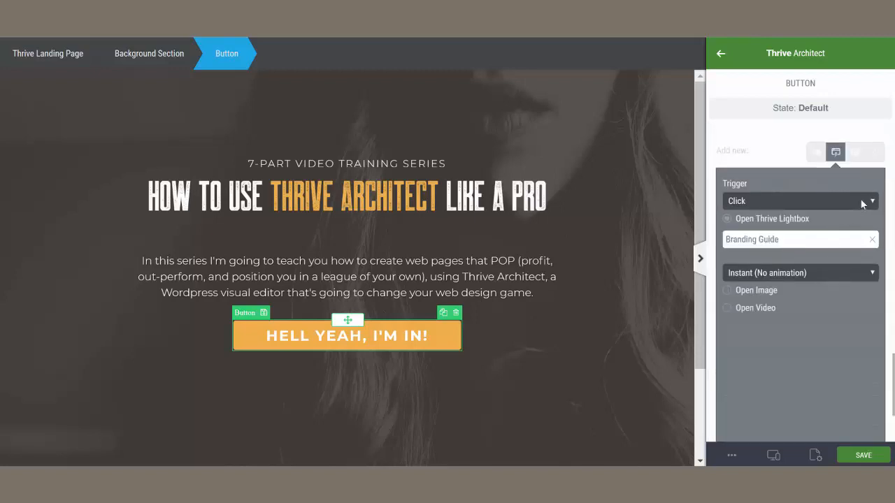
pyautogui.click(866, 242)
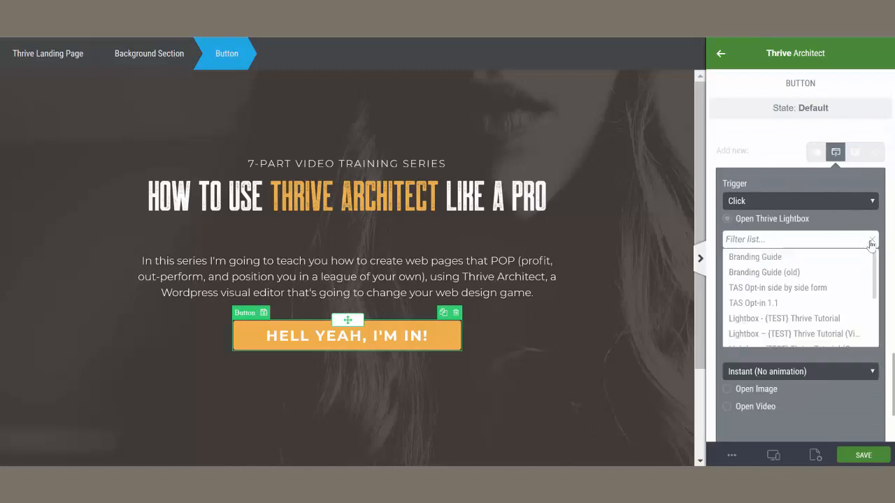
pyautogui.click(753, 257)
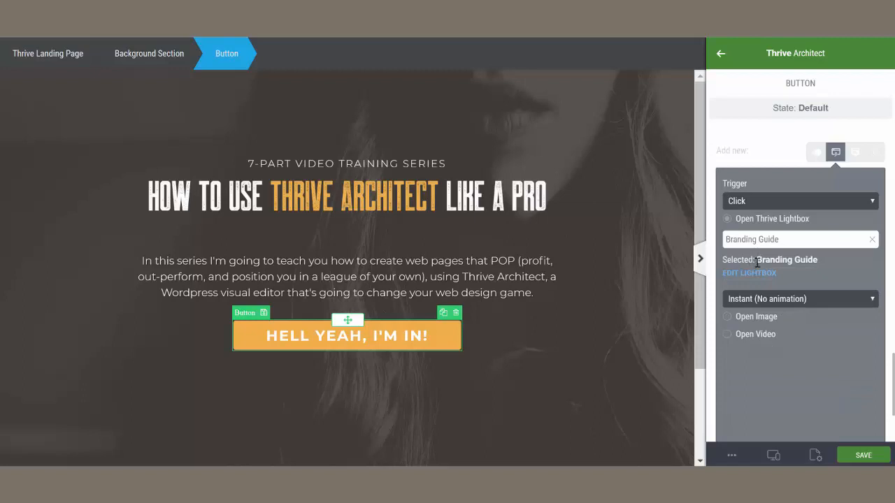
pyautogui.scroll(-3, 829, 319)
pyautogui.click(842, 343)
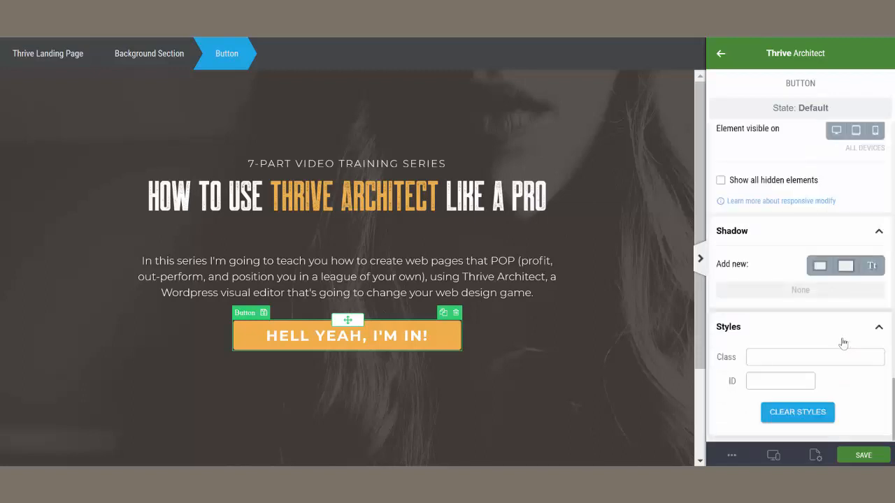
# - Link the words "web pages" in the landing page paragraph to the Branding Guide lightbox, found by searching "branding"
pyautogui.click(411, 258)
pyautogui.moveTo(405, 261); pyautogui.dragTo(461, 261)
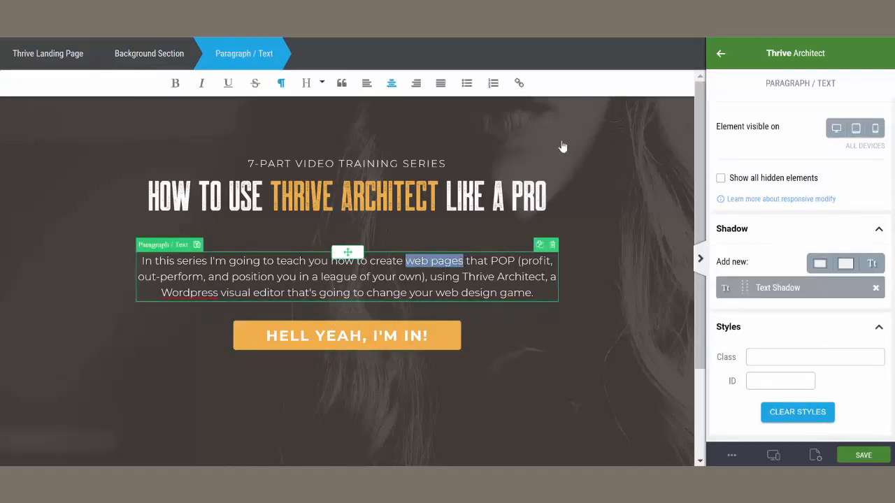
pyautogui.click(519, 83)
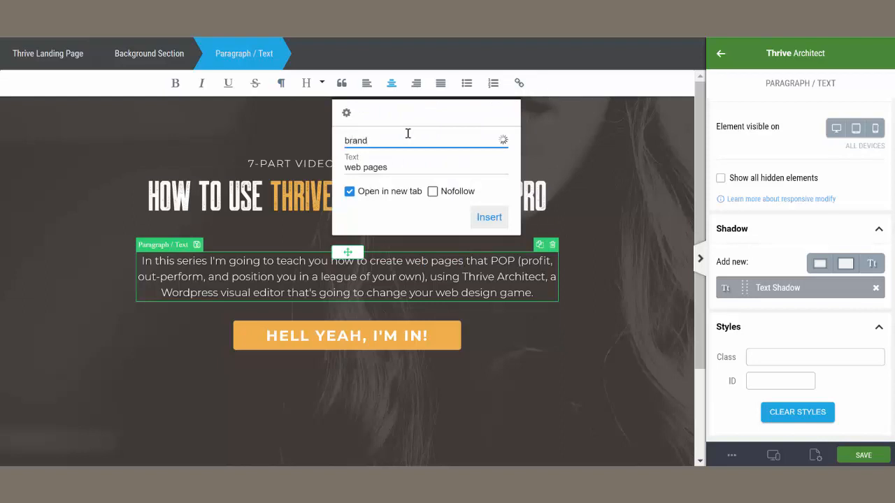
pyautogui.write('branding')
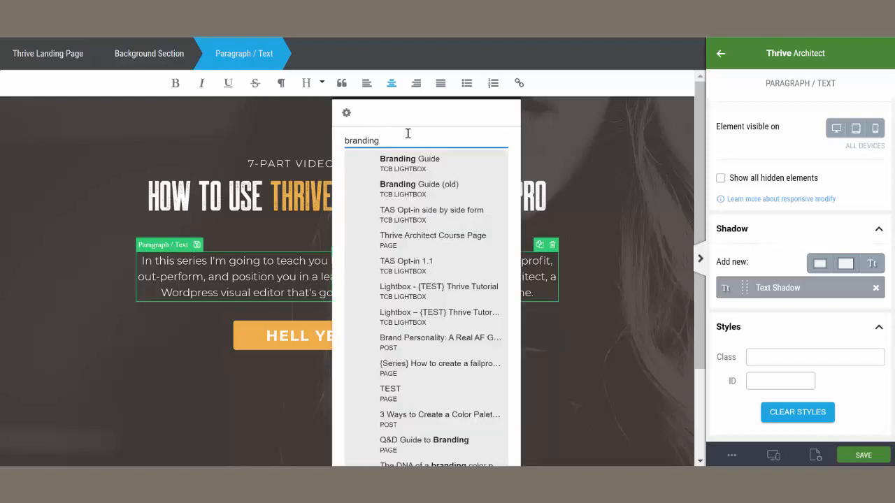
pyautogui.click(446, 165)
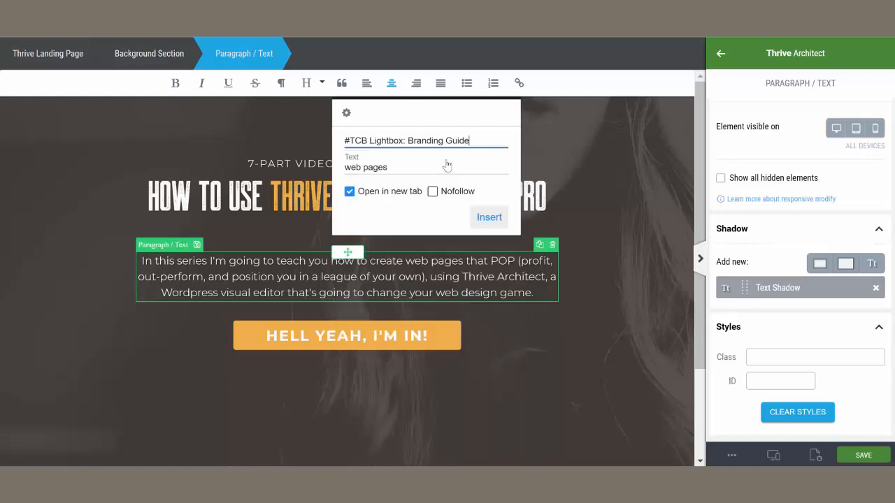
pyautogui.click(488, 217)
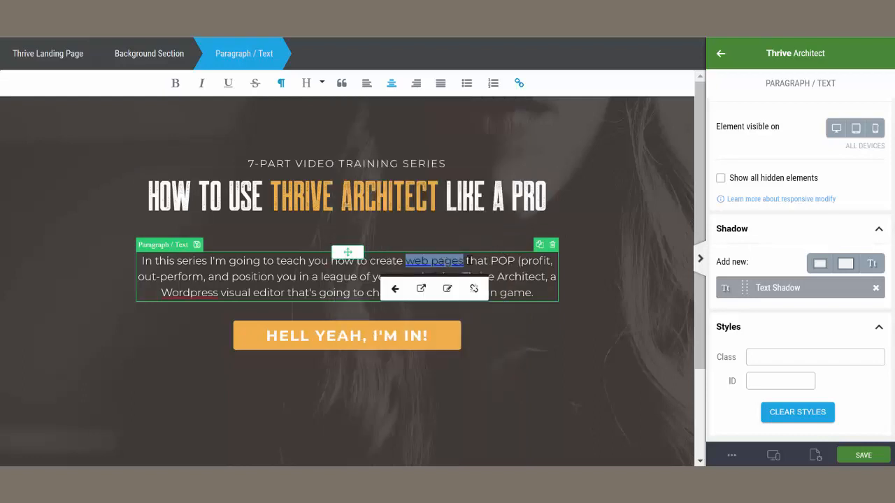
# - Recolour the "web pages" link with the saved orange swatch #efb14d and save the landing page
pyautogui.click(485, 262)
pyautogui.click(444, 263)
pyautogui.scroll(10, 772, 213)
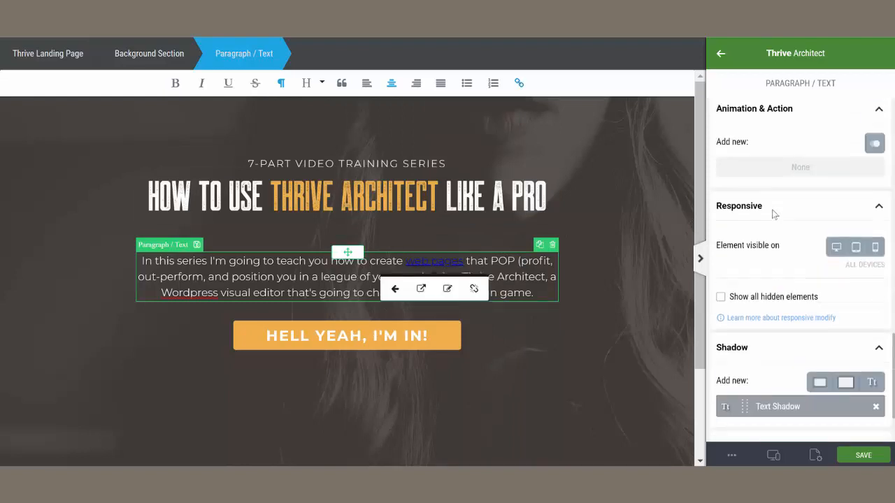
pyautogui.click(739, 146)
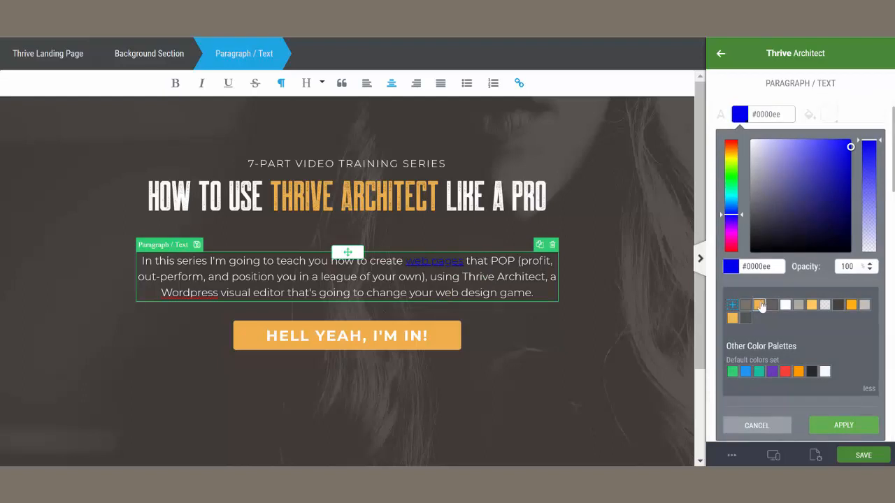
pyautogui.click(759, 305)
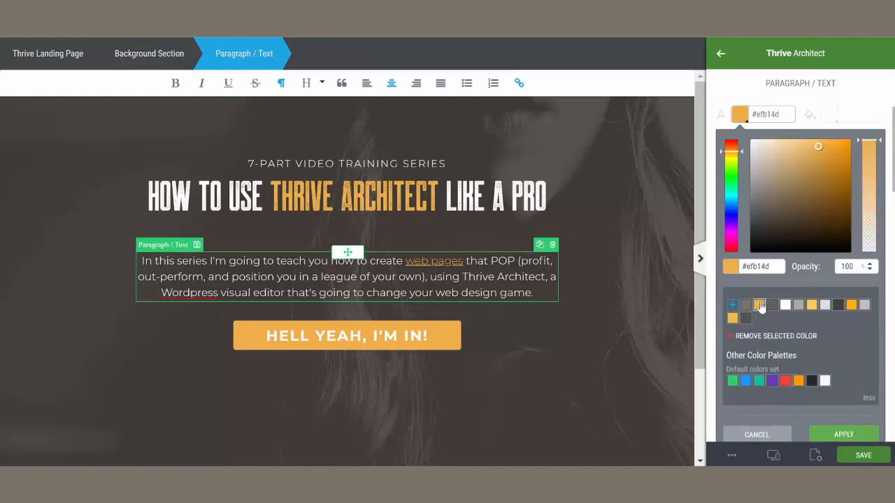
pyautogui.click(842, 435)
pyautogui.scroll(1, 800, 307)
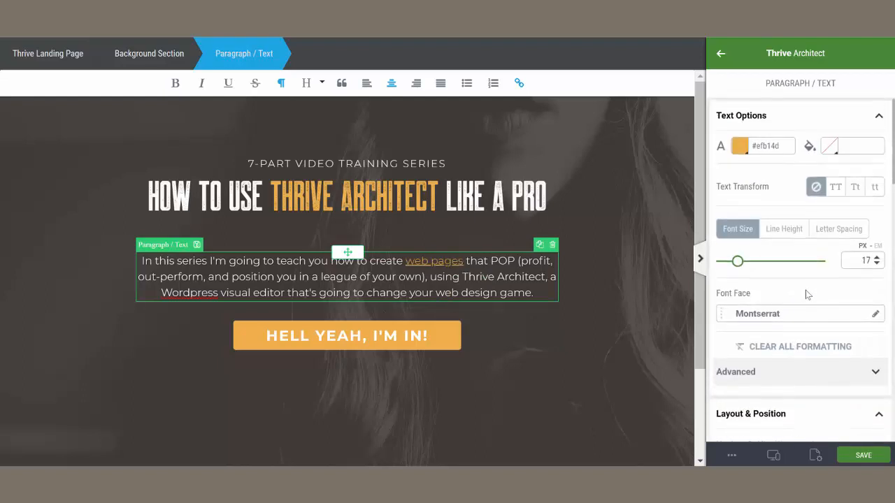
pyautogui.click(861, 455)
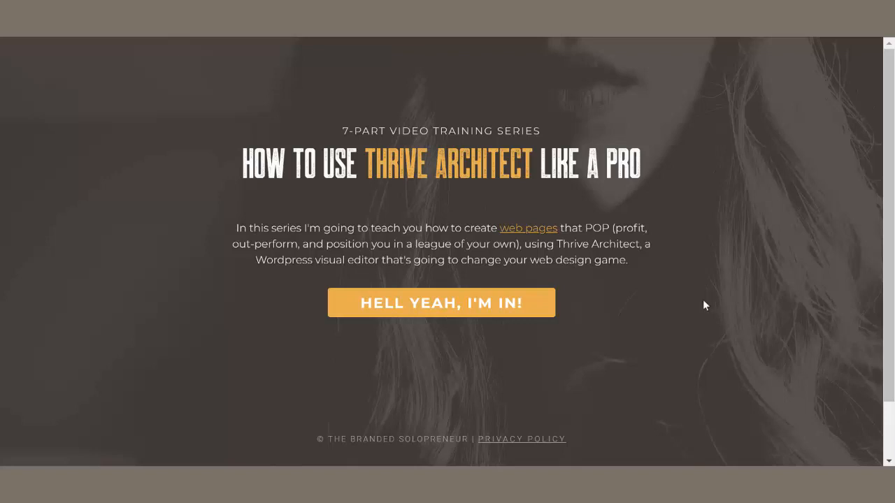
# - Test the "web pages" link on the previewed landing page and switch back to the lightbox editor
pyautogui.click(543, 236)
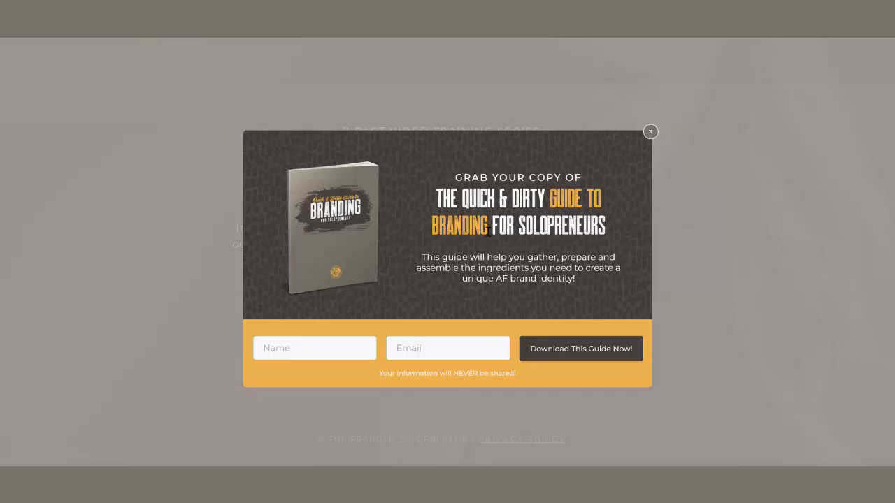
pyautogui.hotkey('alt', 'Tab')
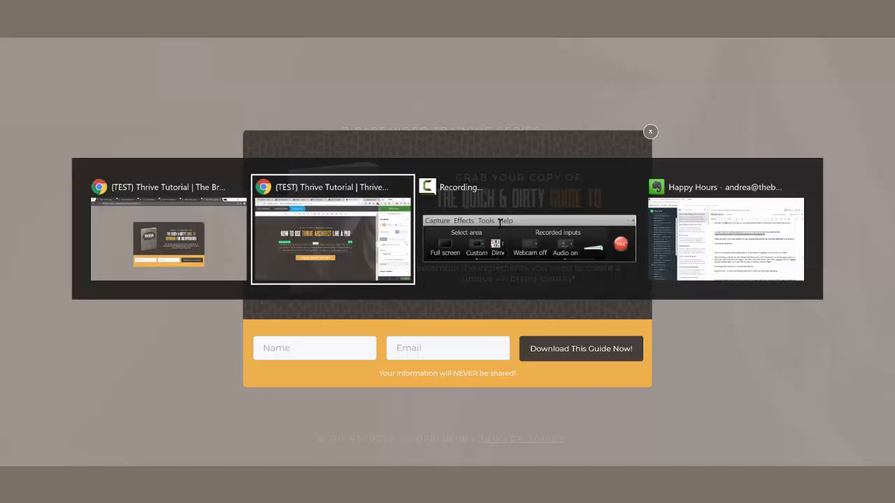
pyautogui.hotkey('alt', 'Tab')
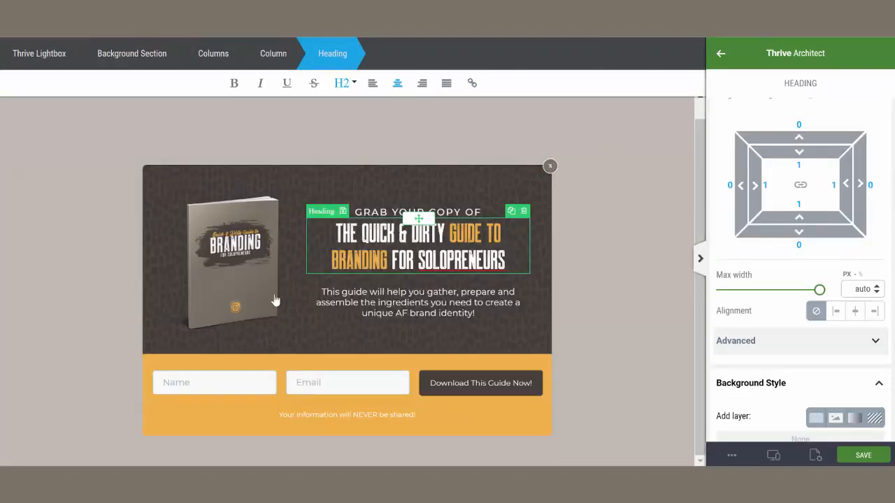
# - Deselect the heading and look through the elements that can be added to the lightbox
pyautogui.click(721, 55)
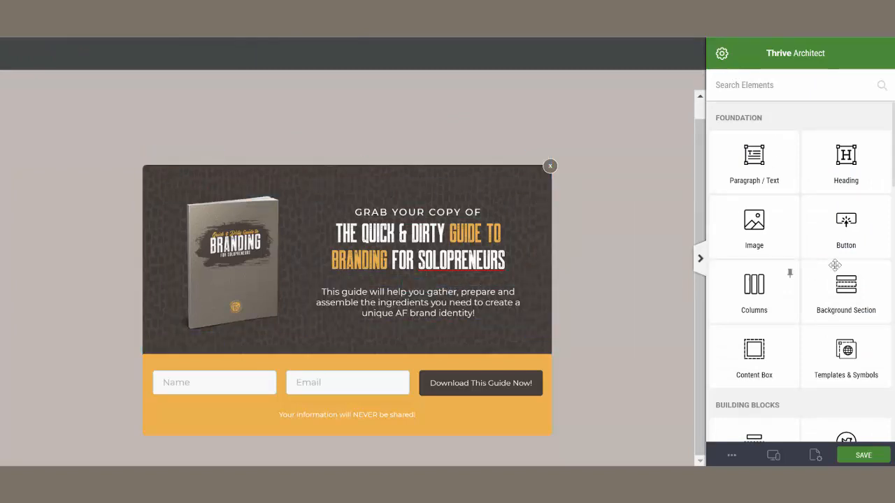
pyautogui.scroll(-1, 806, 279)
pyautogui.scroll(-3, 806, 279)
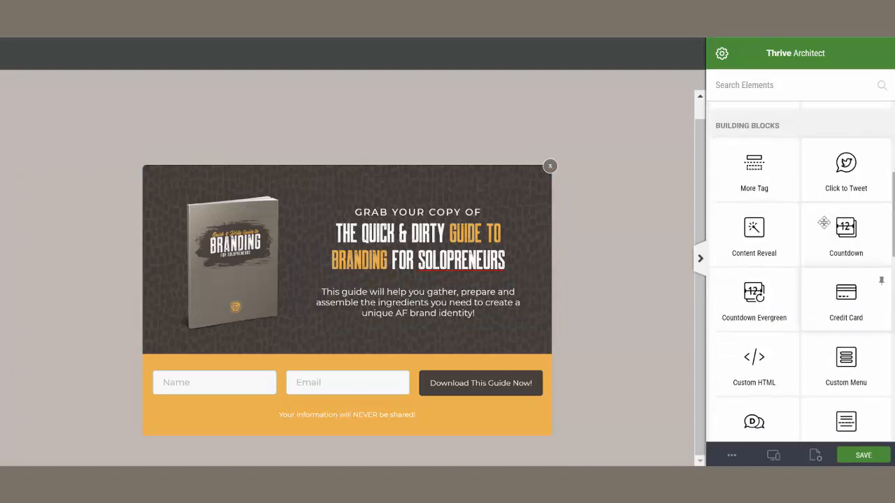